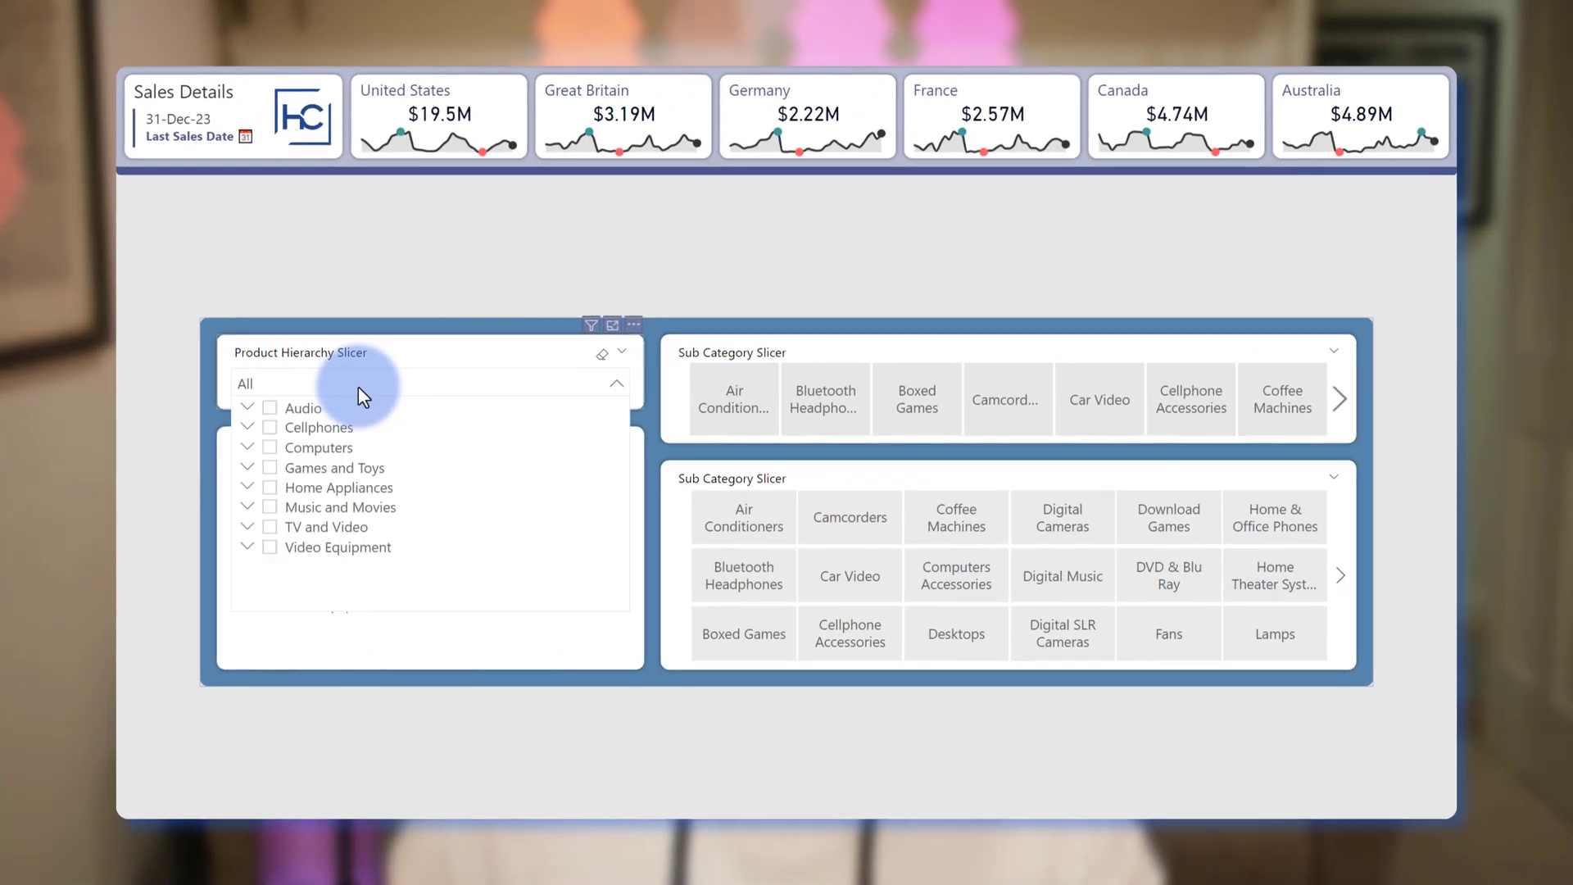
left_click(358, 386)
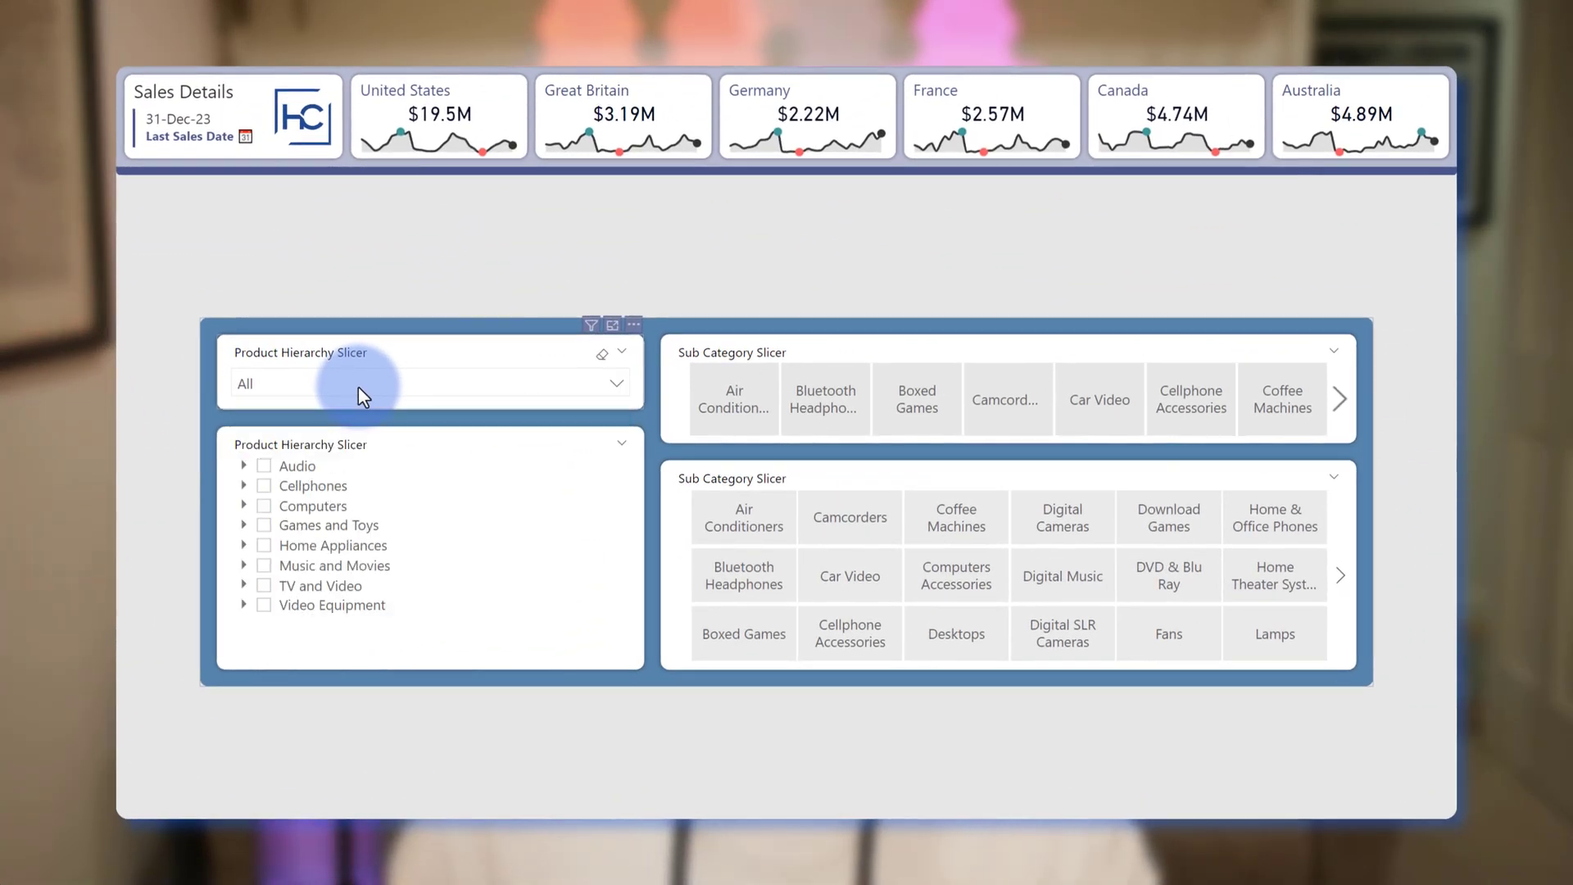
- Open the Product Hierarchy dropdown and expand Cellphones, then Cellphone Accessories to show its products
left_click(244, 486)
left_click(264, 505)
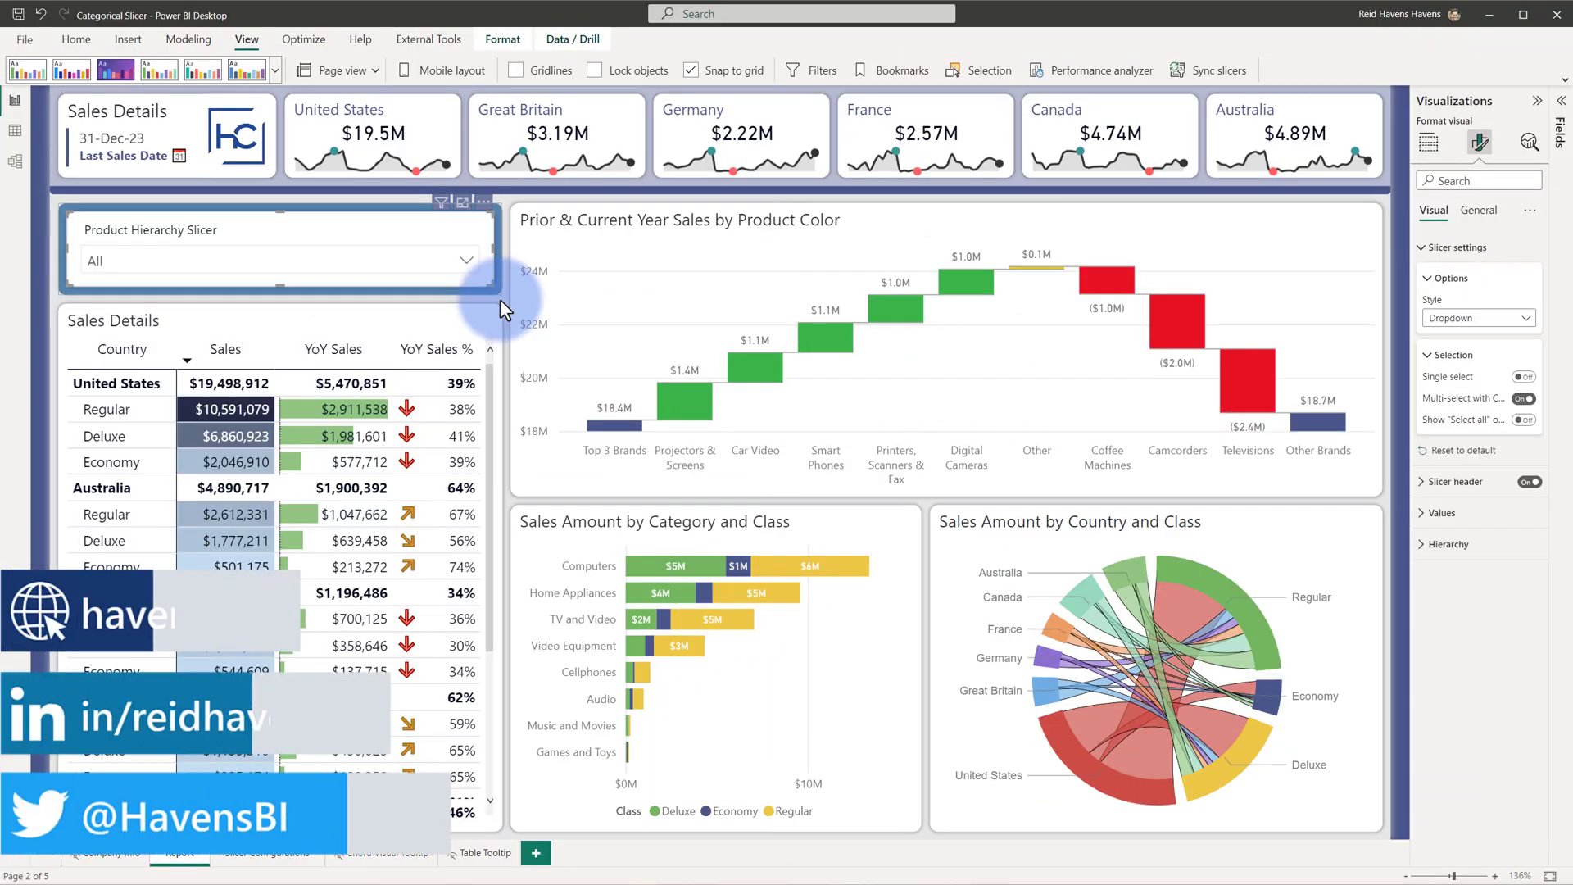
- Open the slicer's category list, expand Audio and Bluetooth Headphones, then collapse both again
left_click(462, 261)
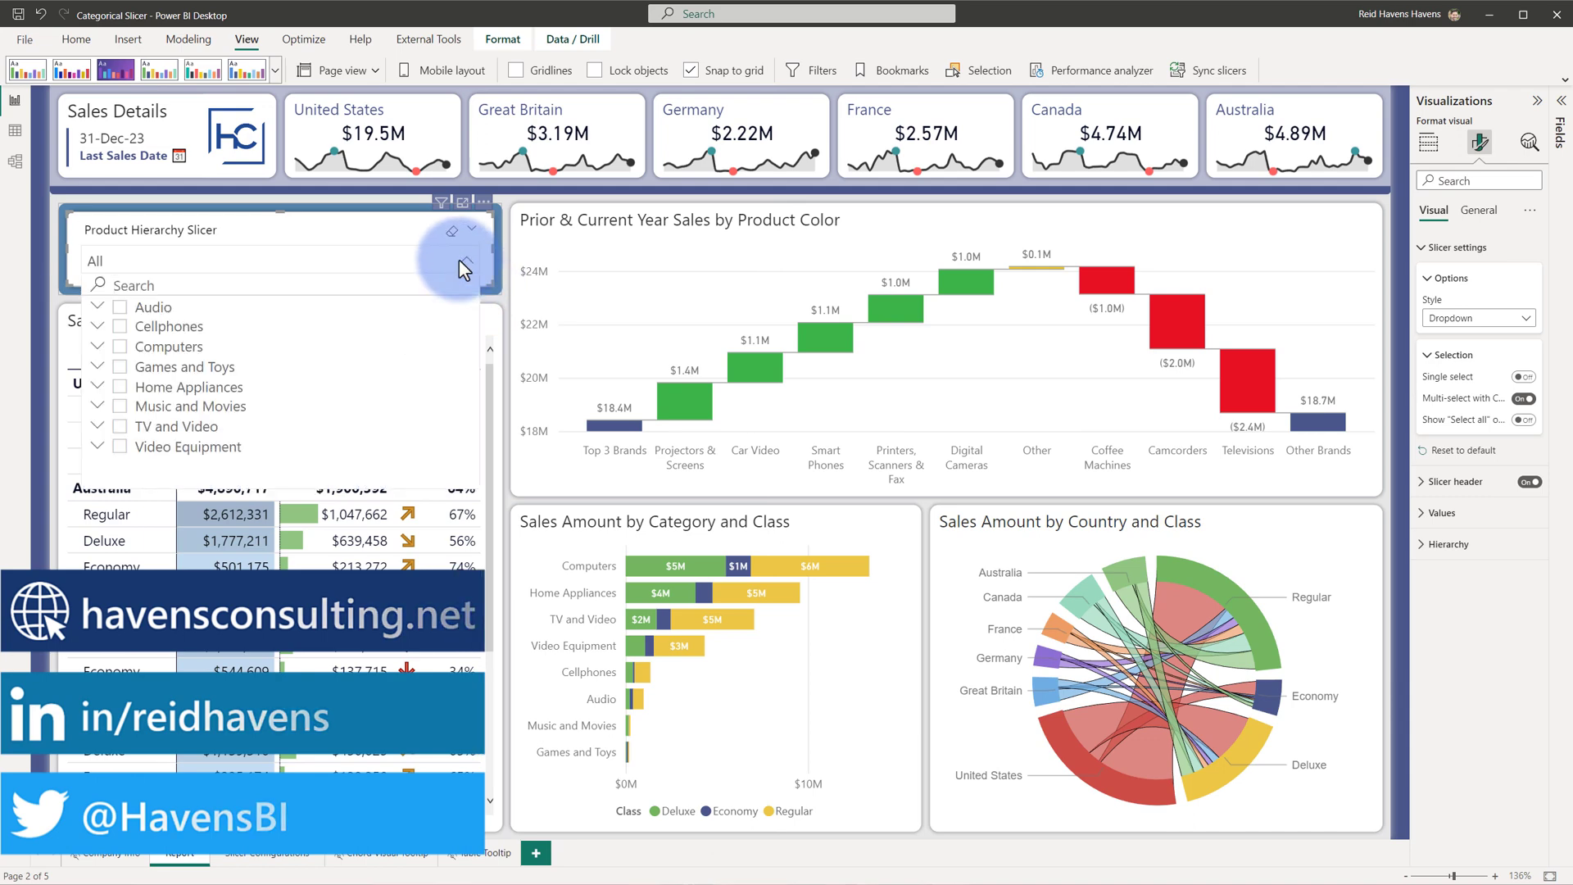
left_click(98, 307)
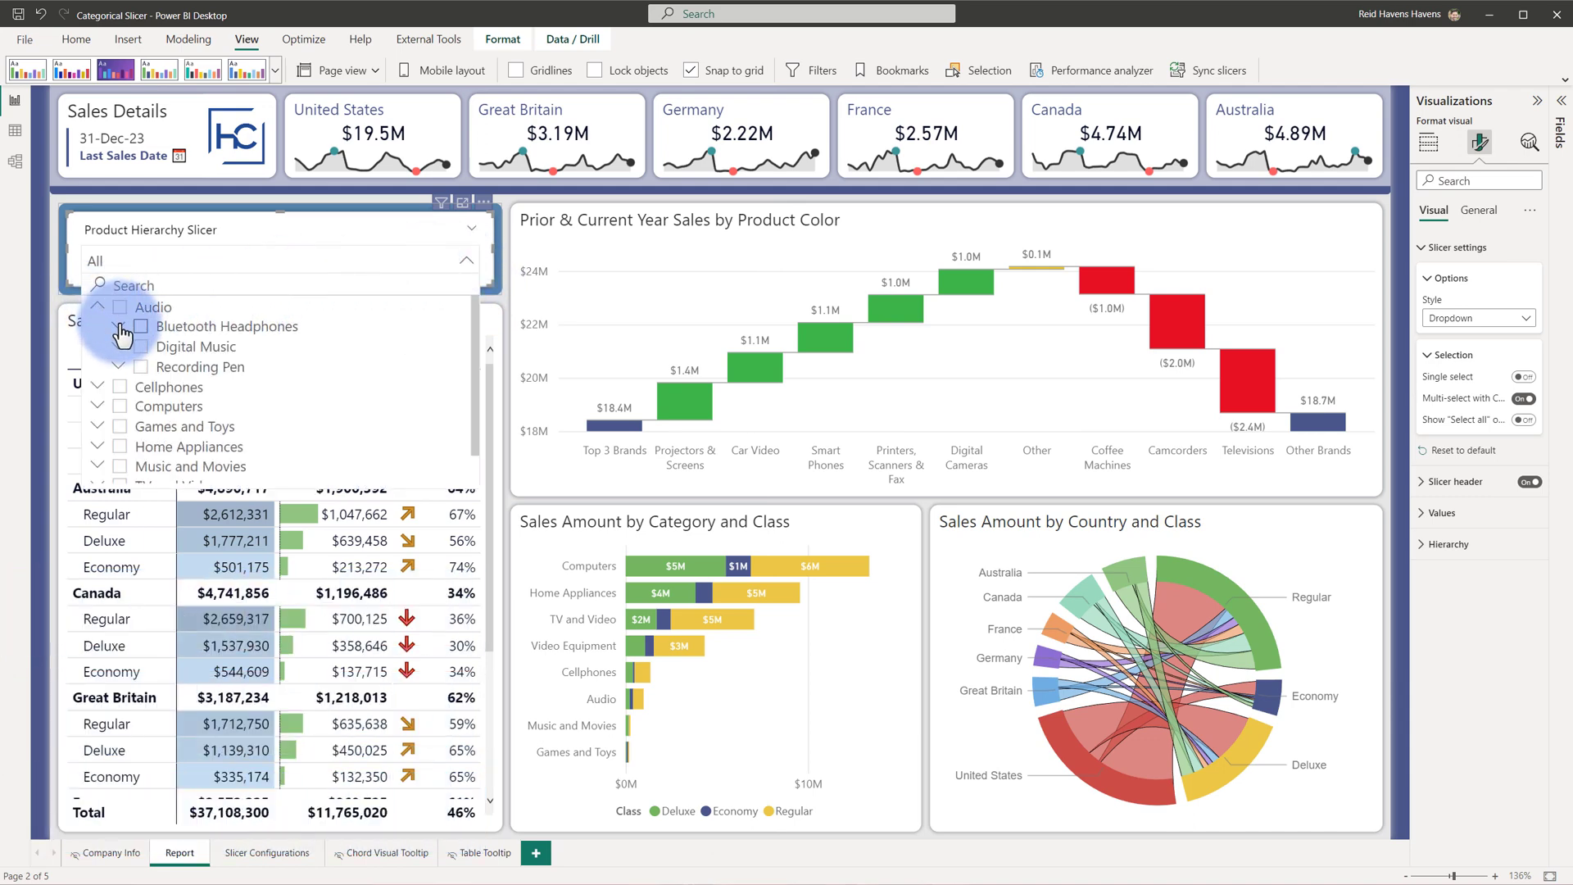
left_click(119, 327)
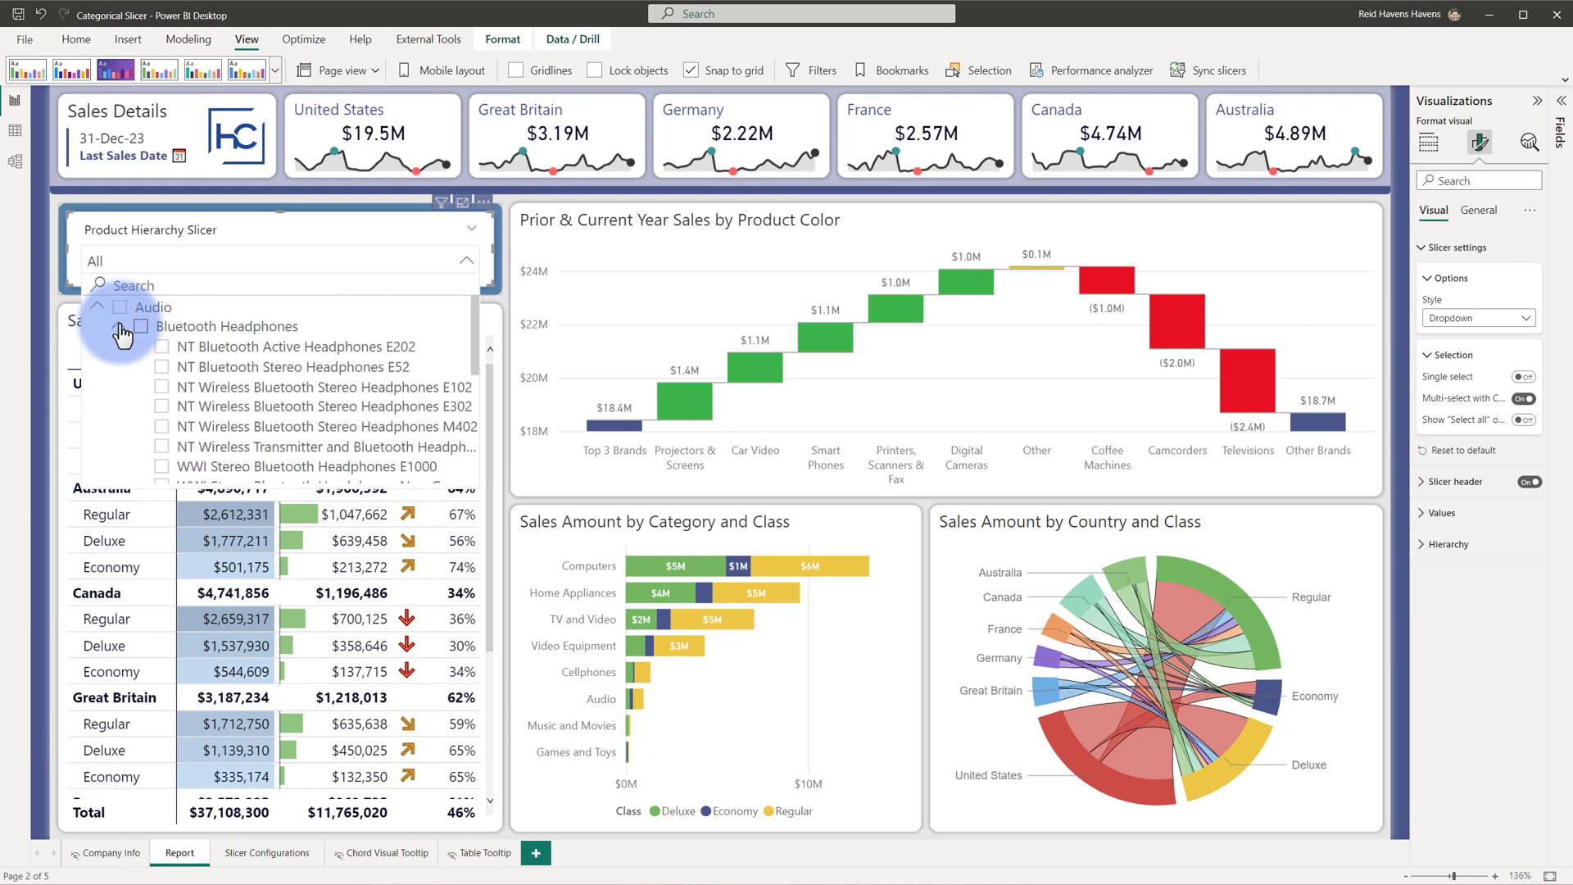
left_click(119, 327)
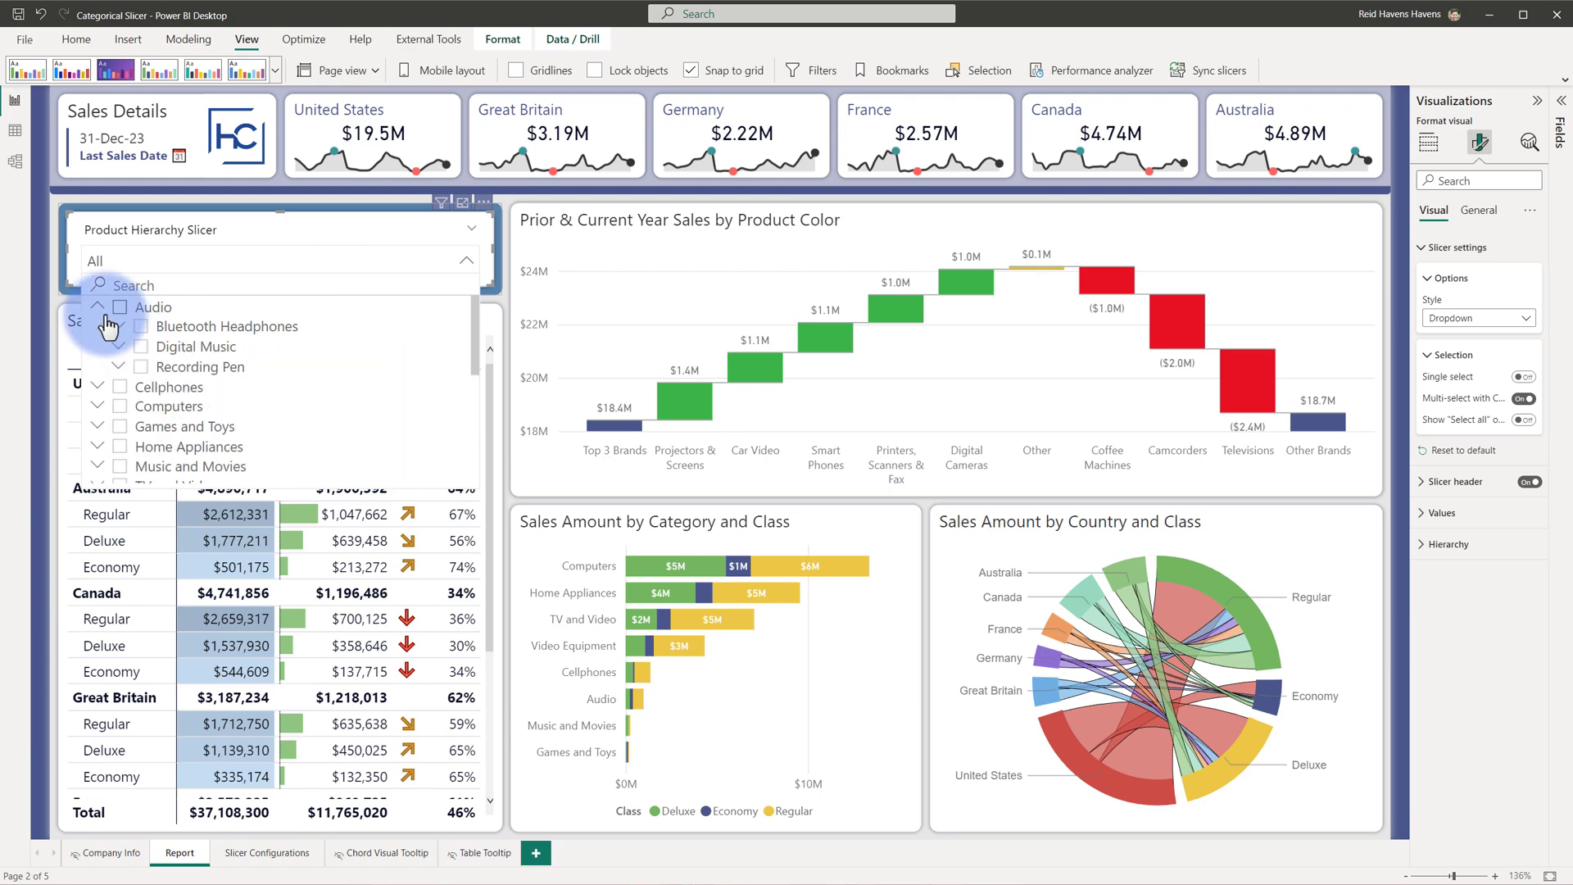
left_click(97, 309)
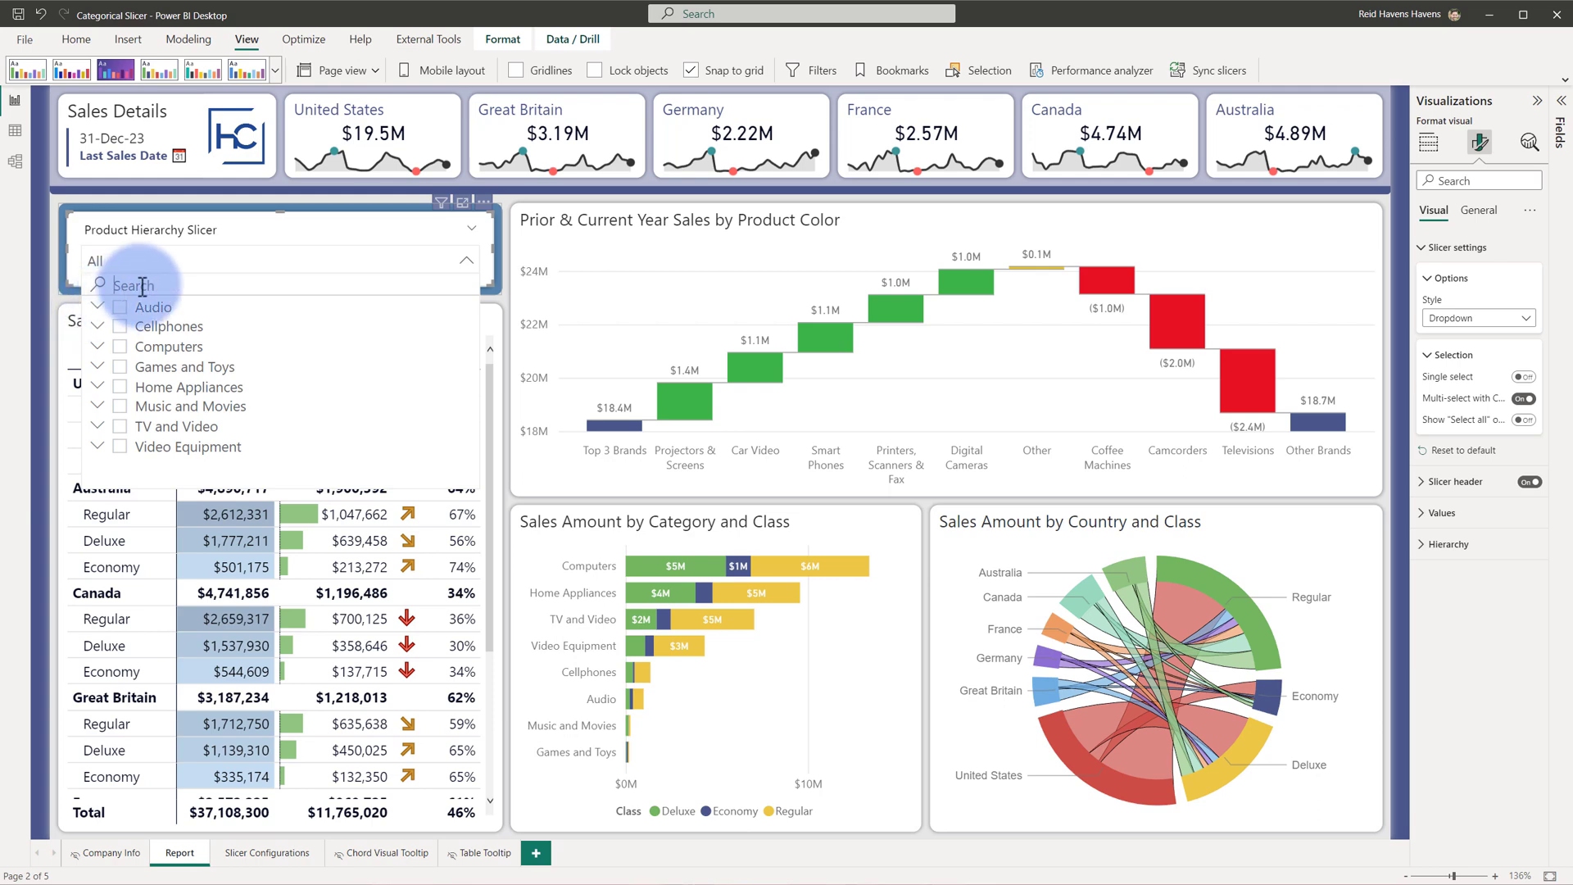
type("cell")
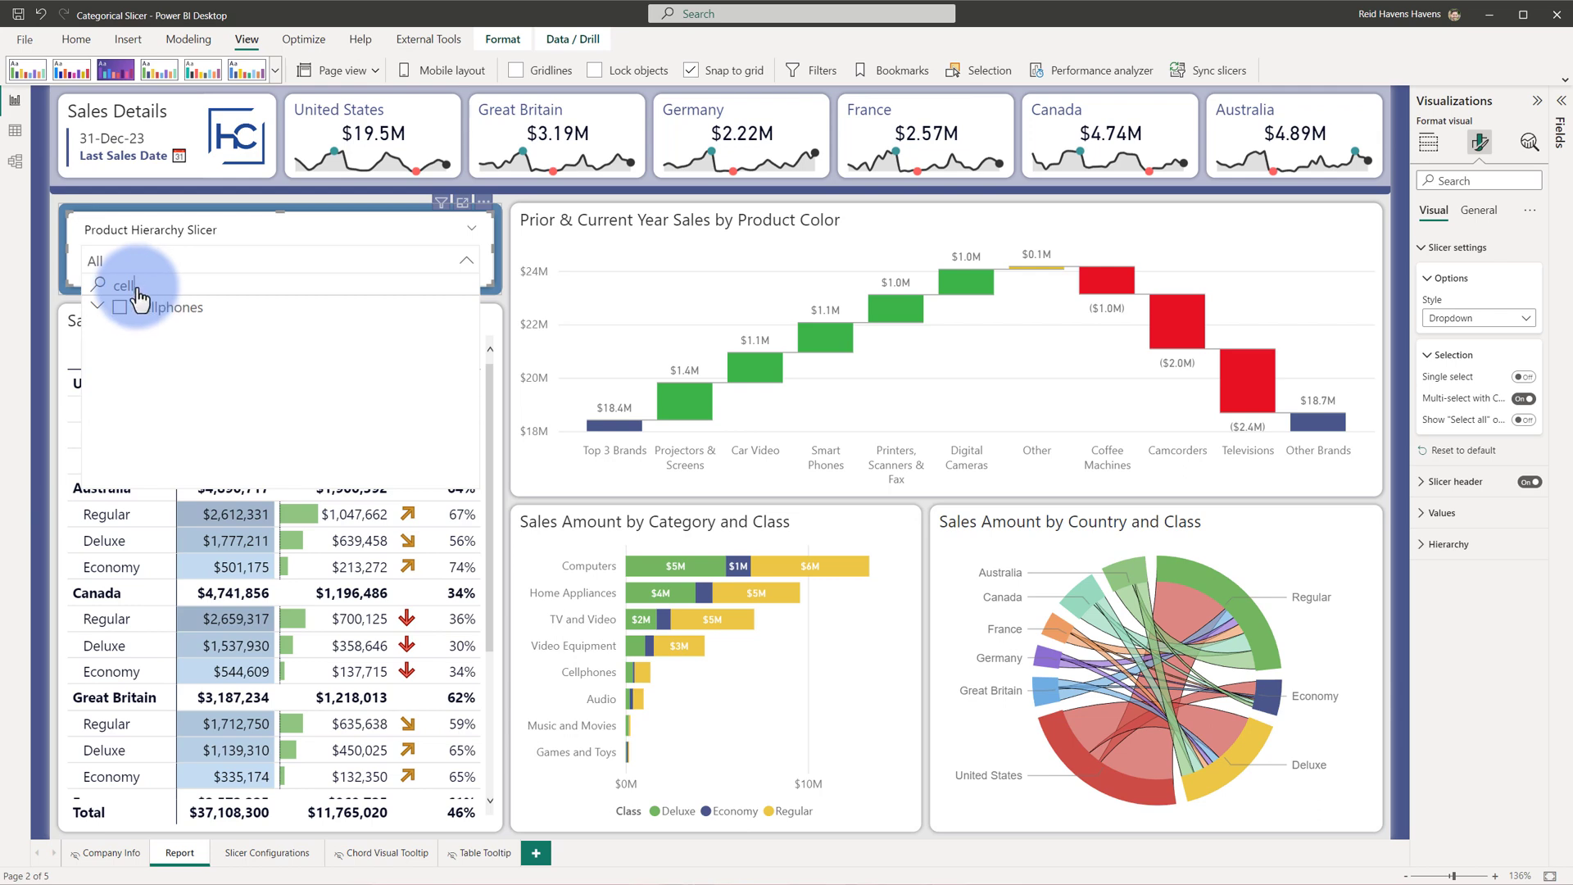
left_click(97, 308)
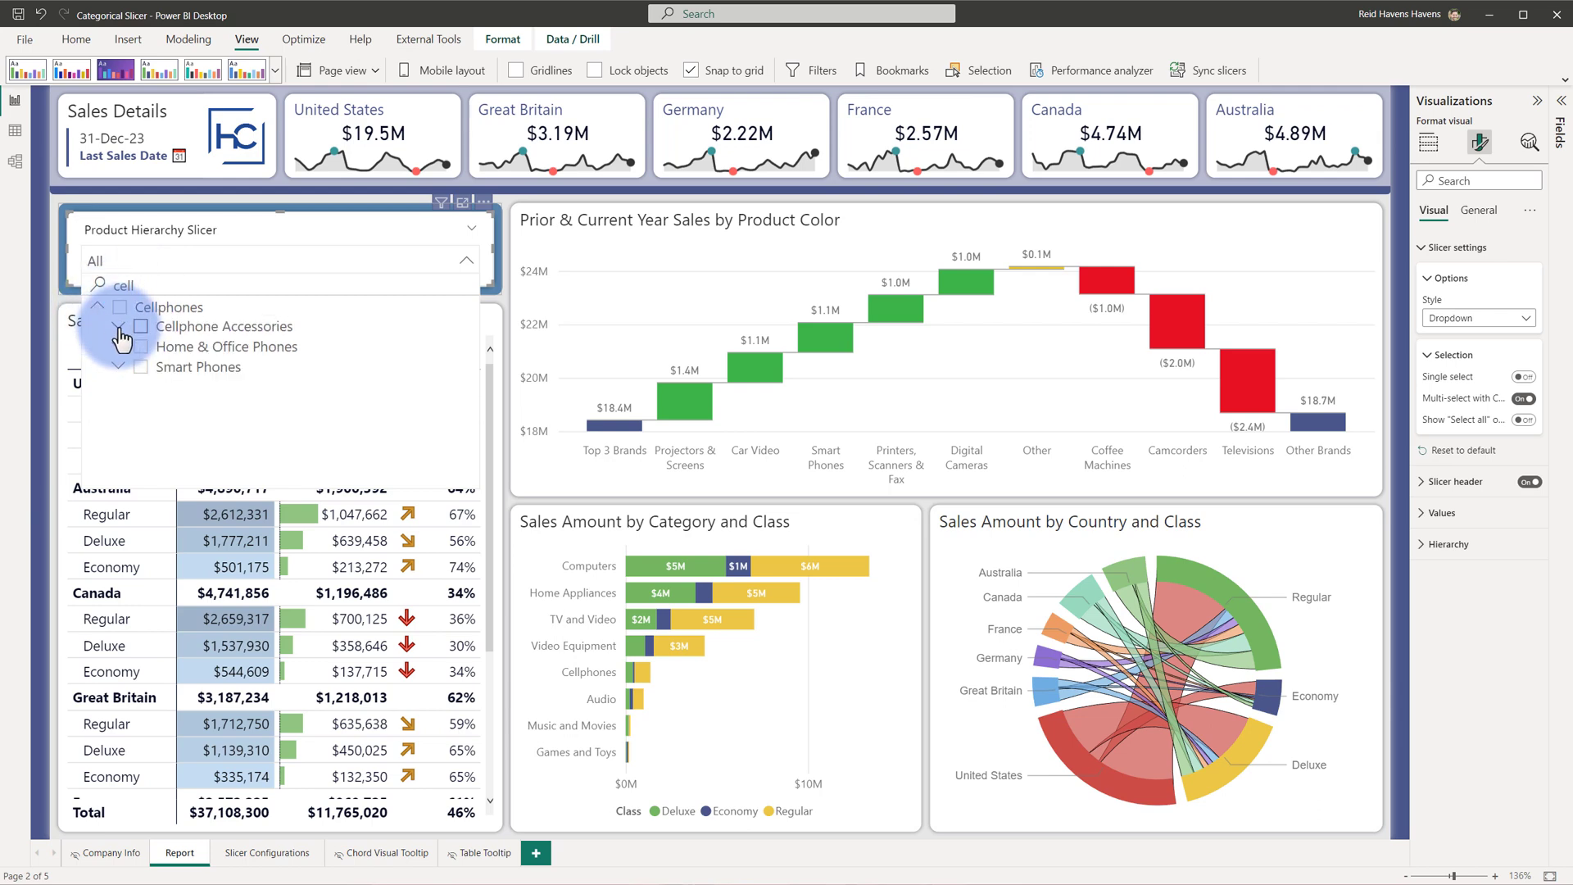
left_click(118, 326)
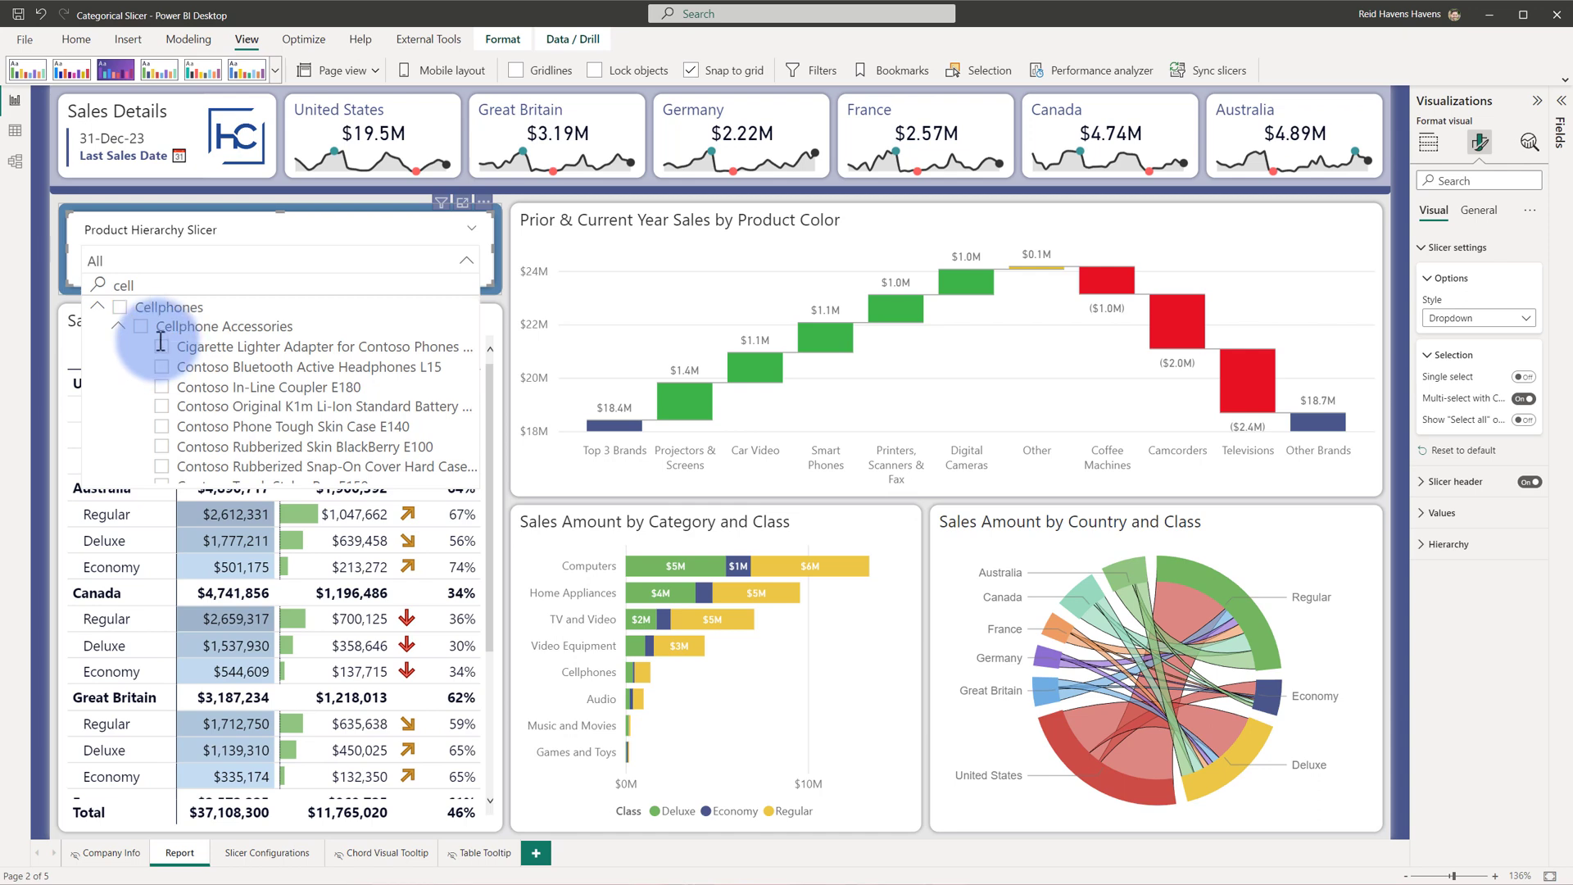
double_click(115, 286)
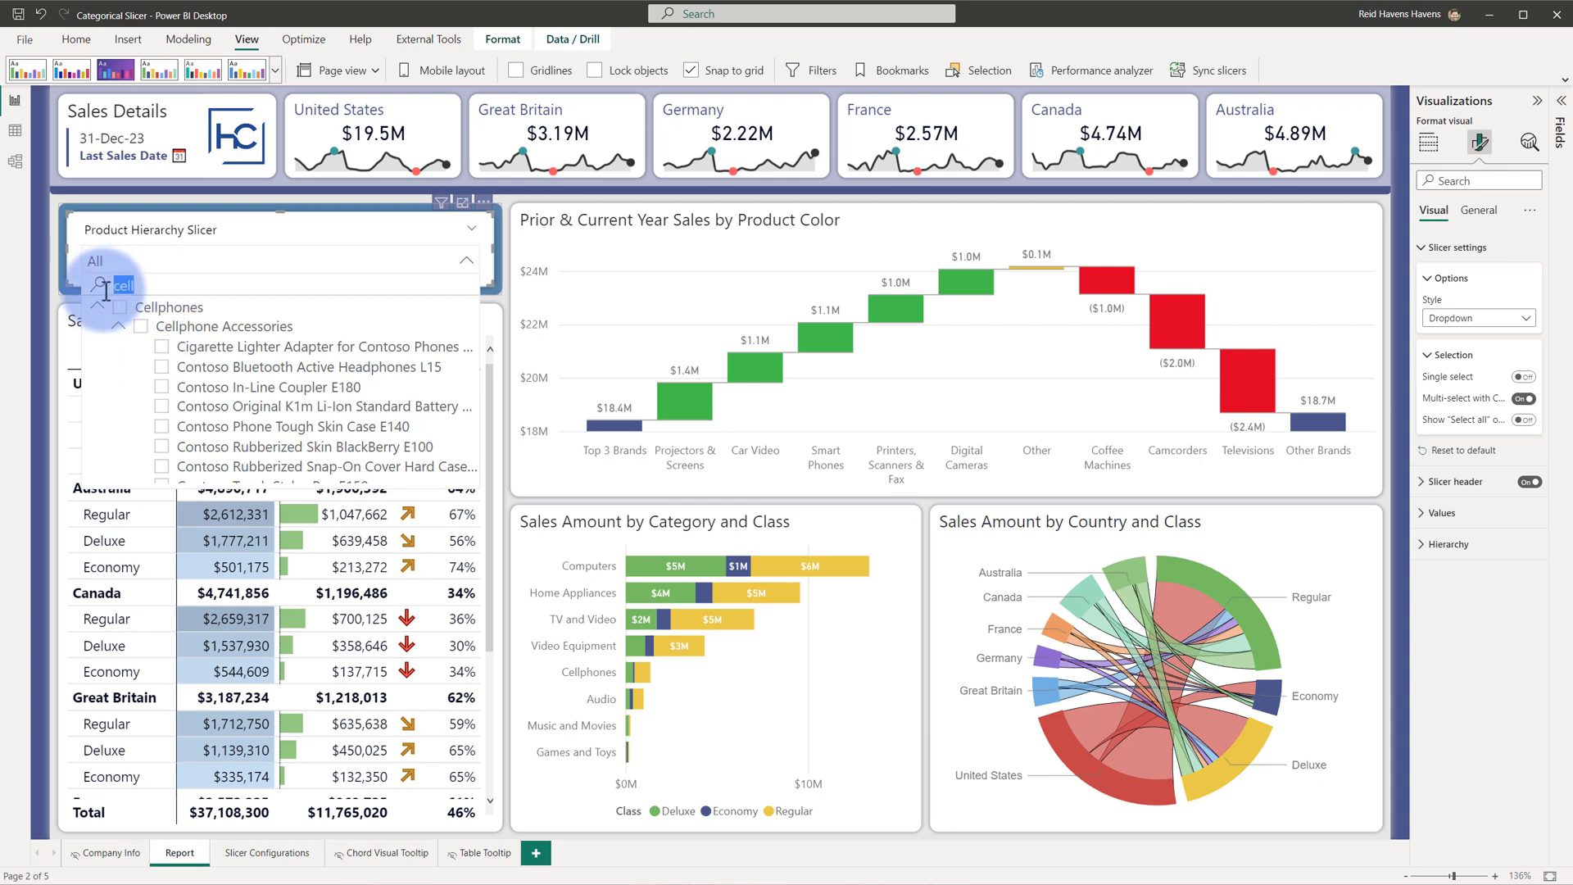
key("BackSpace")
left_click(119, 348)
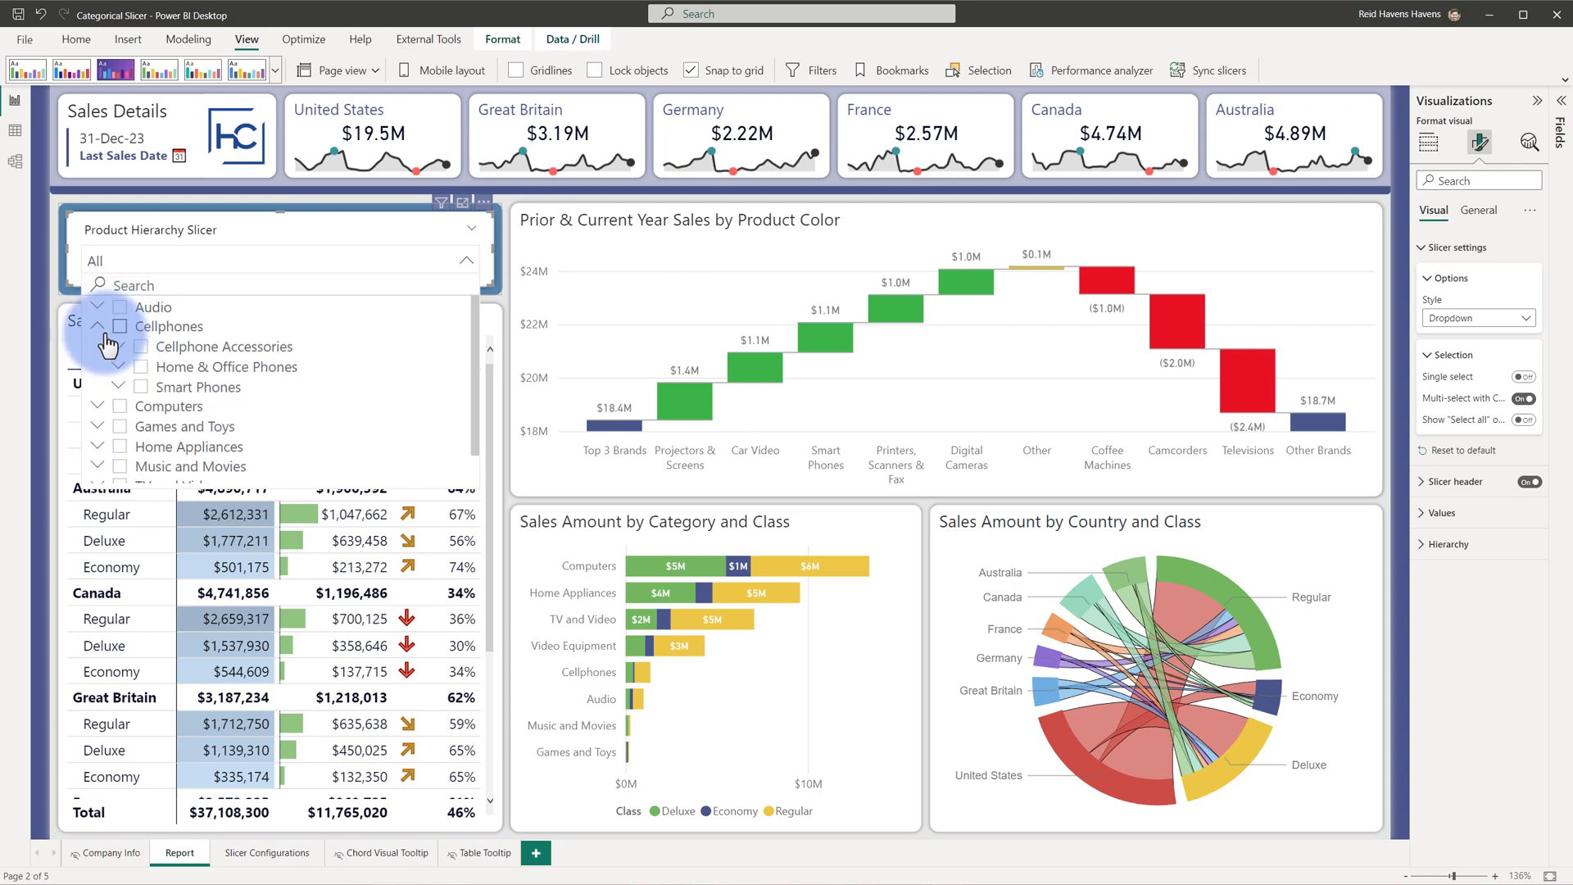
left_click(98, 326)
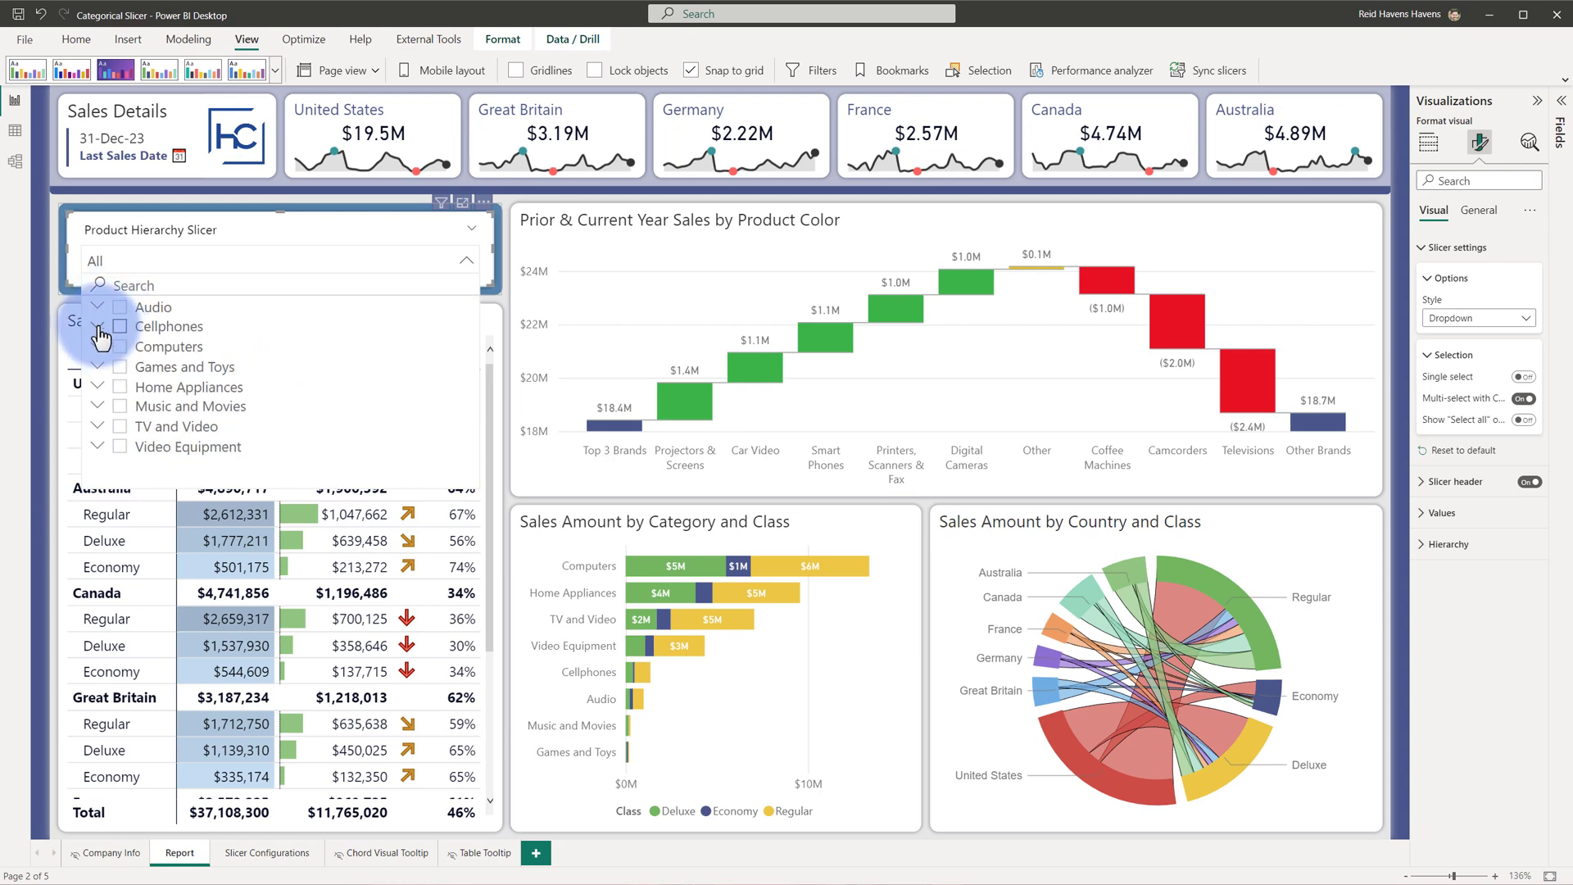
- Open and dismiss the slicer's More options menu, then close the category dropdown
left_click(485, 204)
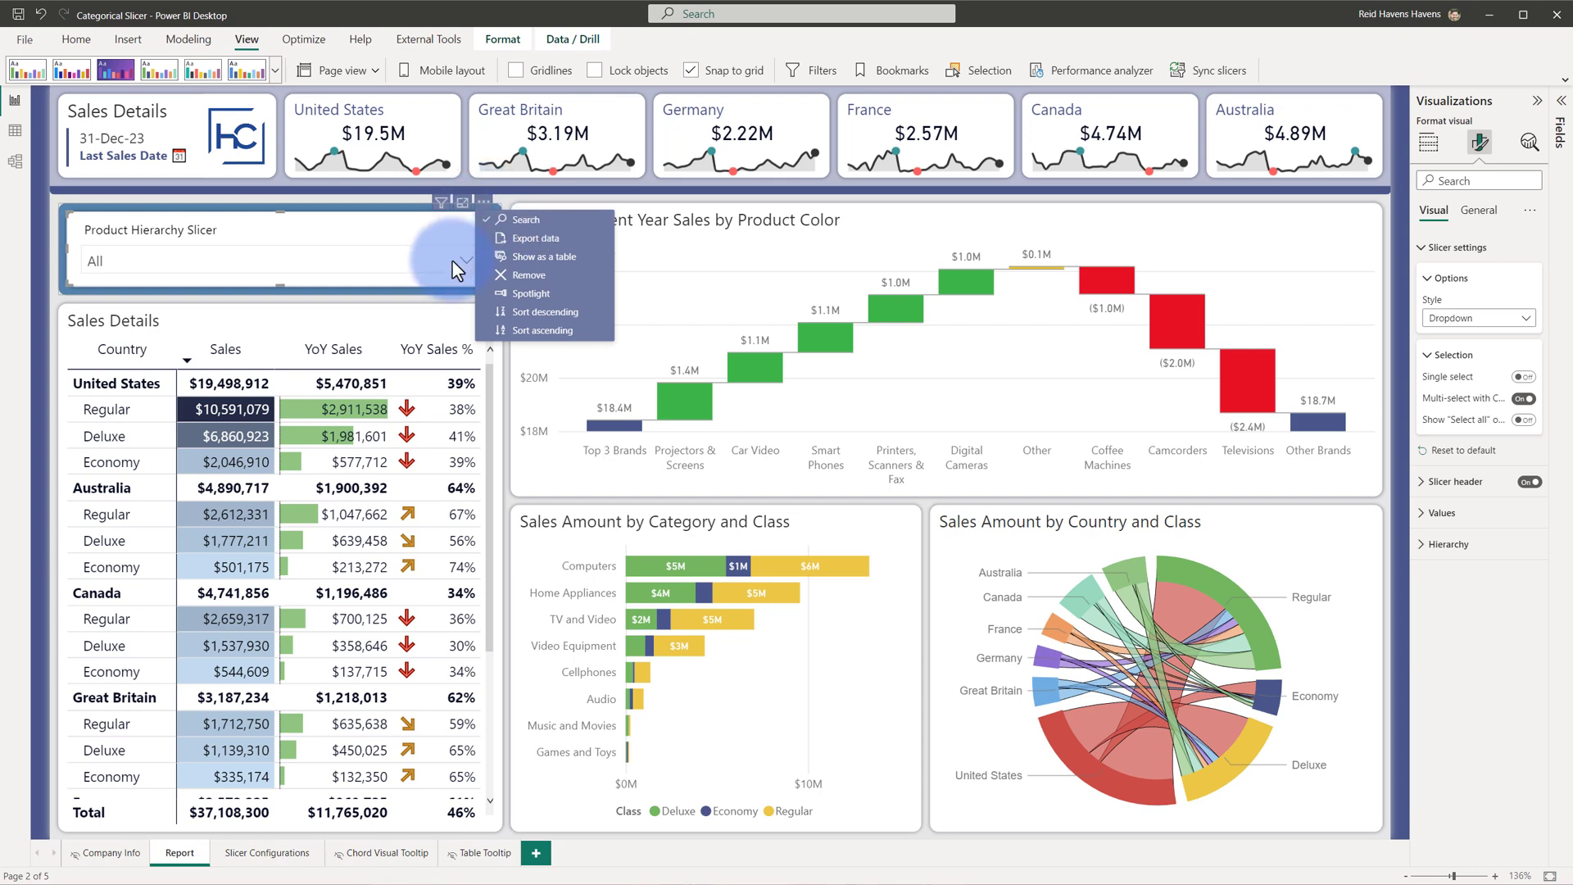
left_click(185, 262)
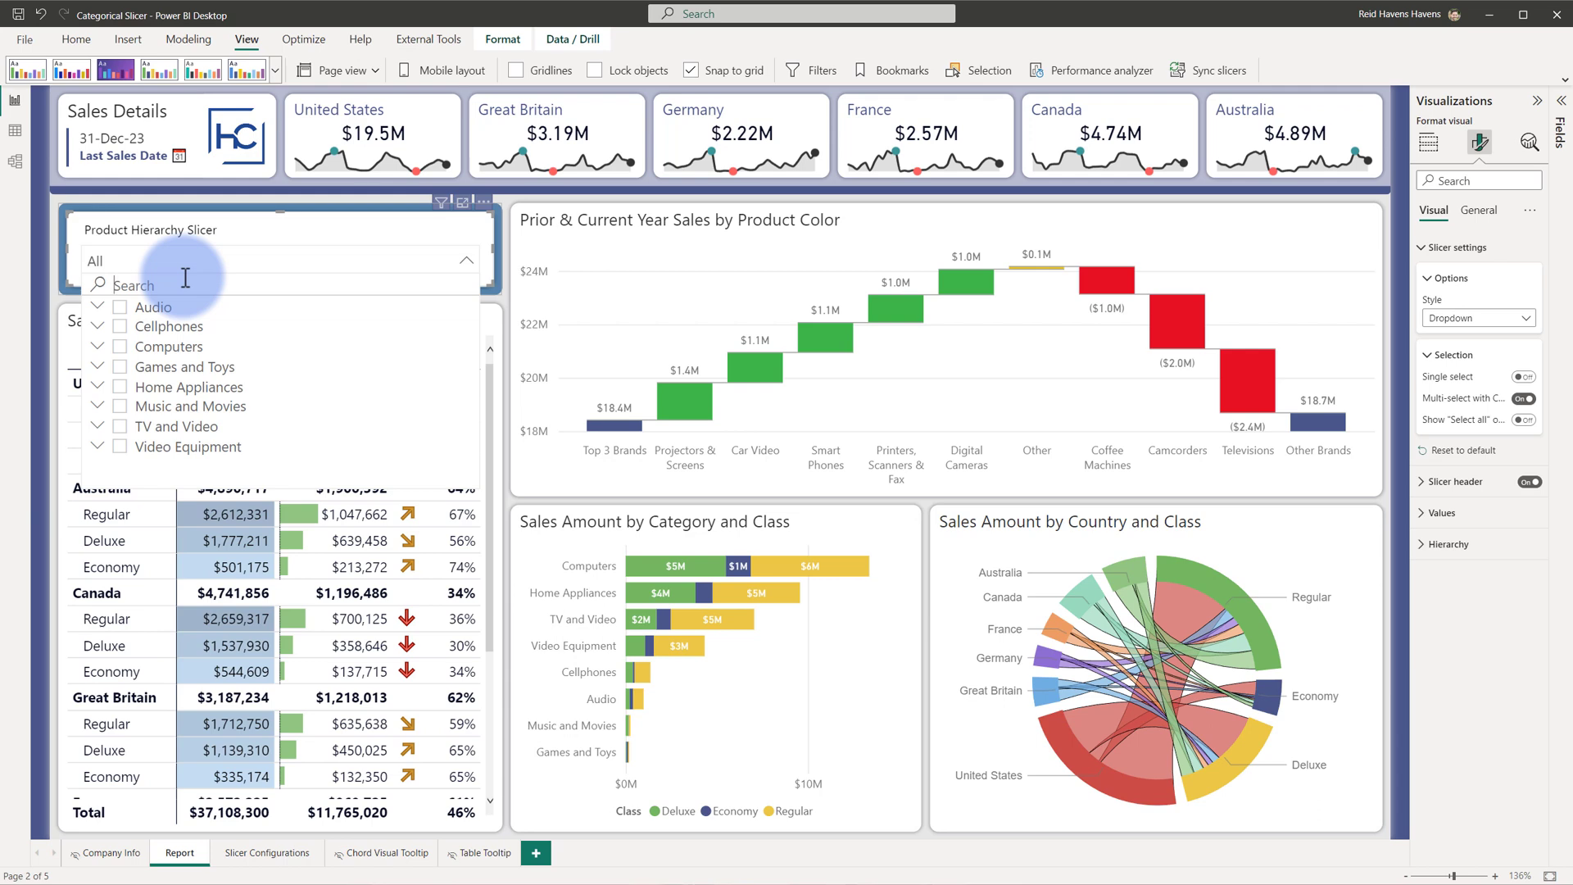
left_click(177, 231)
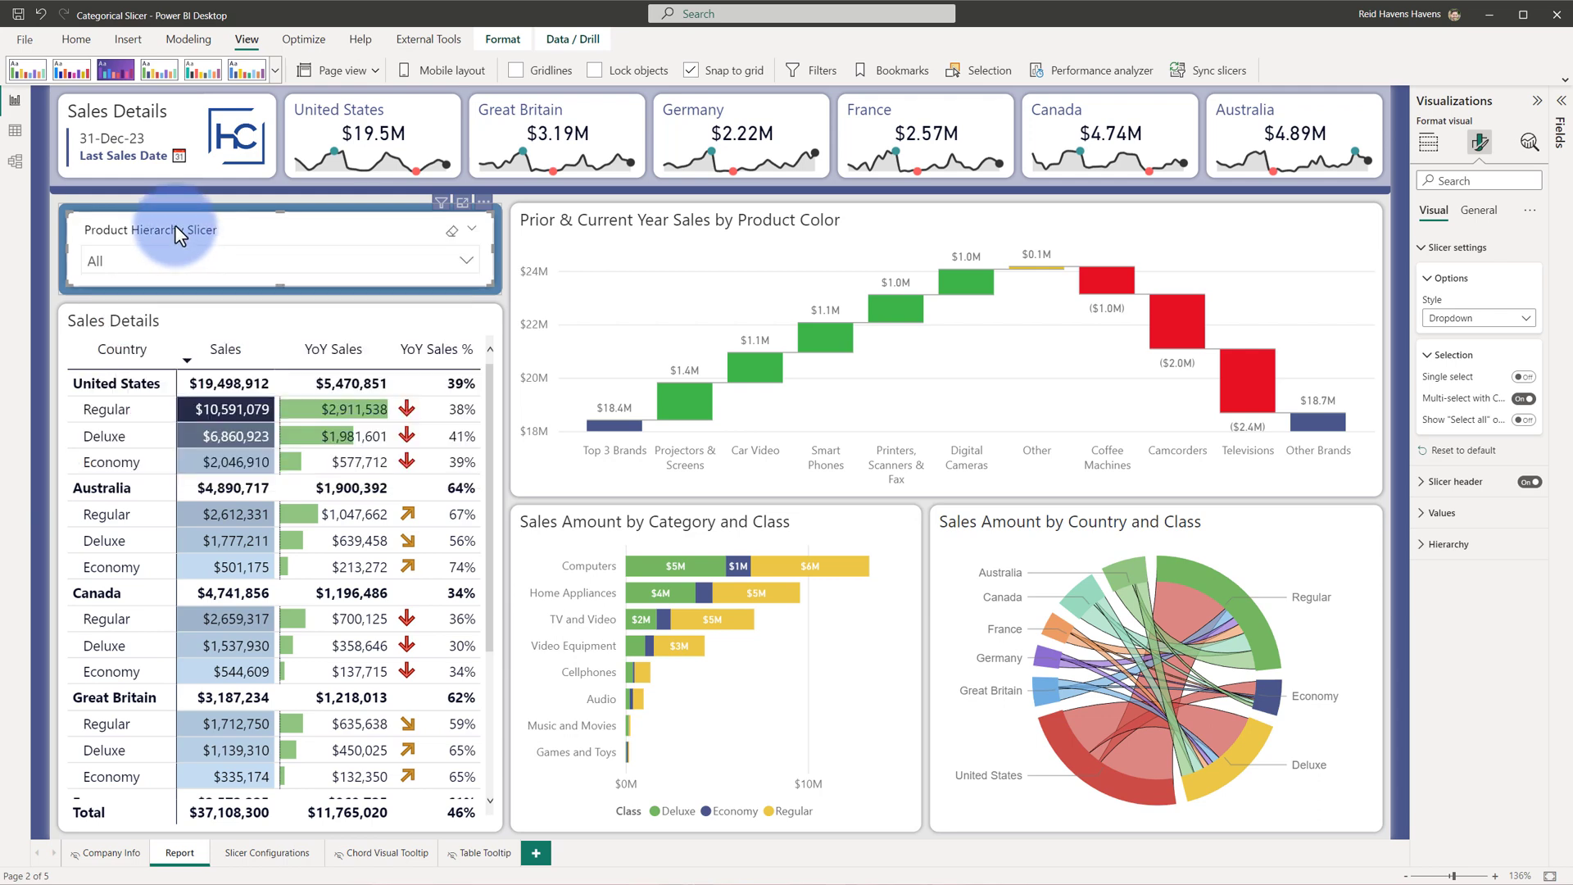
- Filter the report to Audio, then Cellphones, then Computers, and clear it
left_click(158, 264)
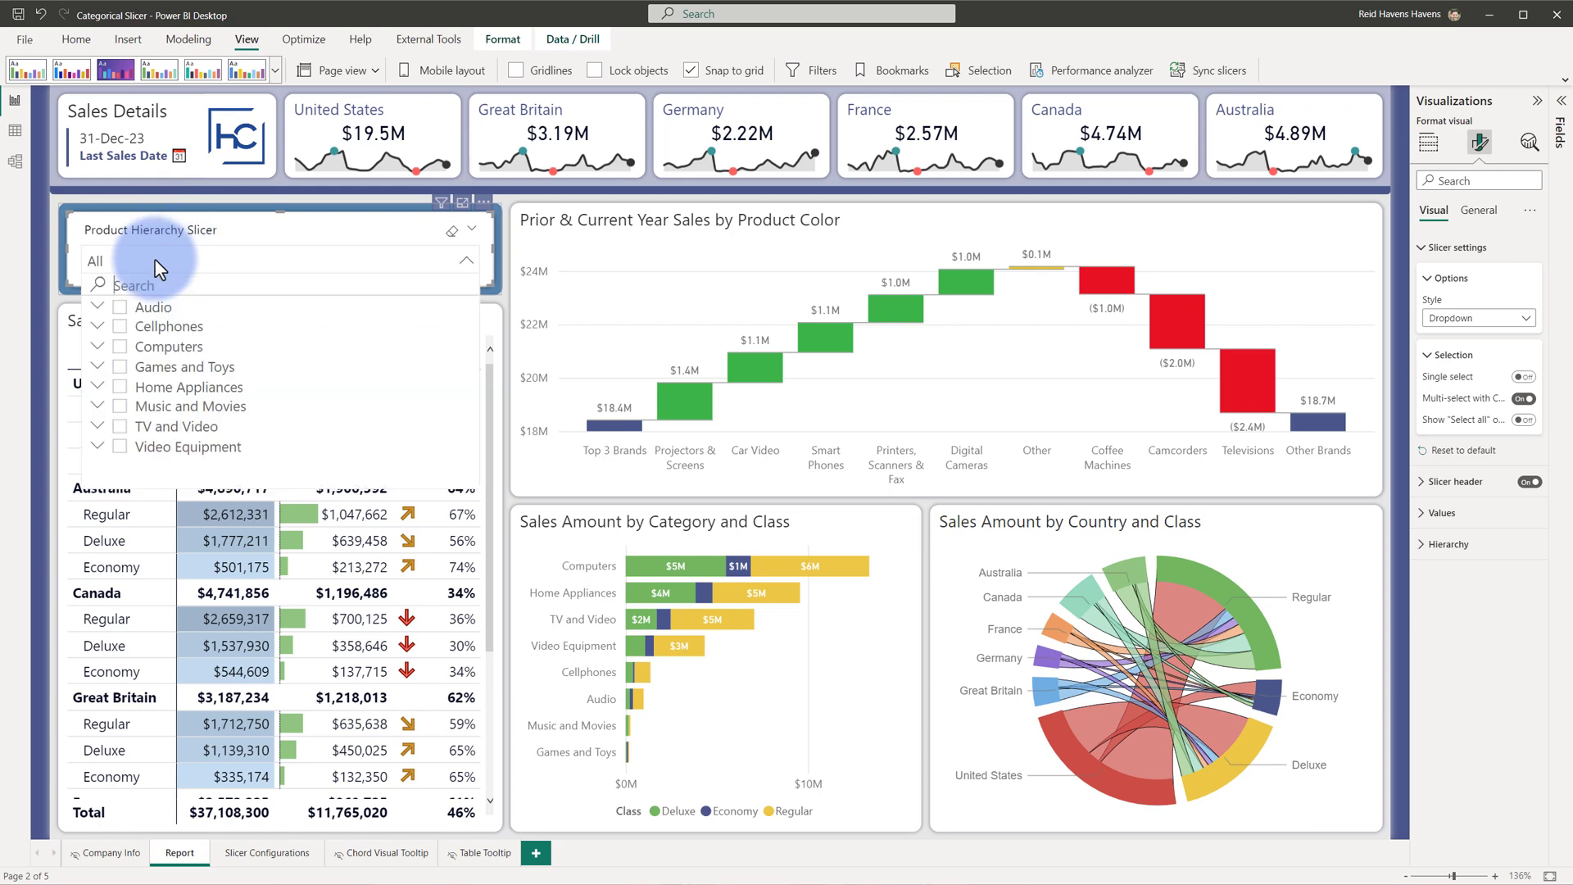
left_click(119, 308)
left_click(120, 328)
left_click(122, 349)
left_click(120, 349)
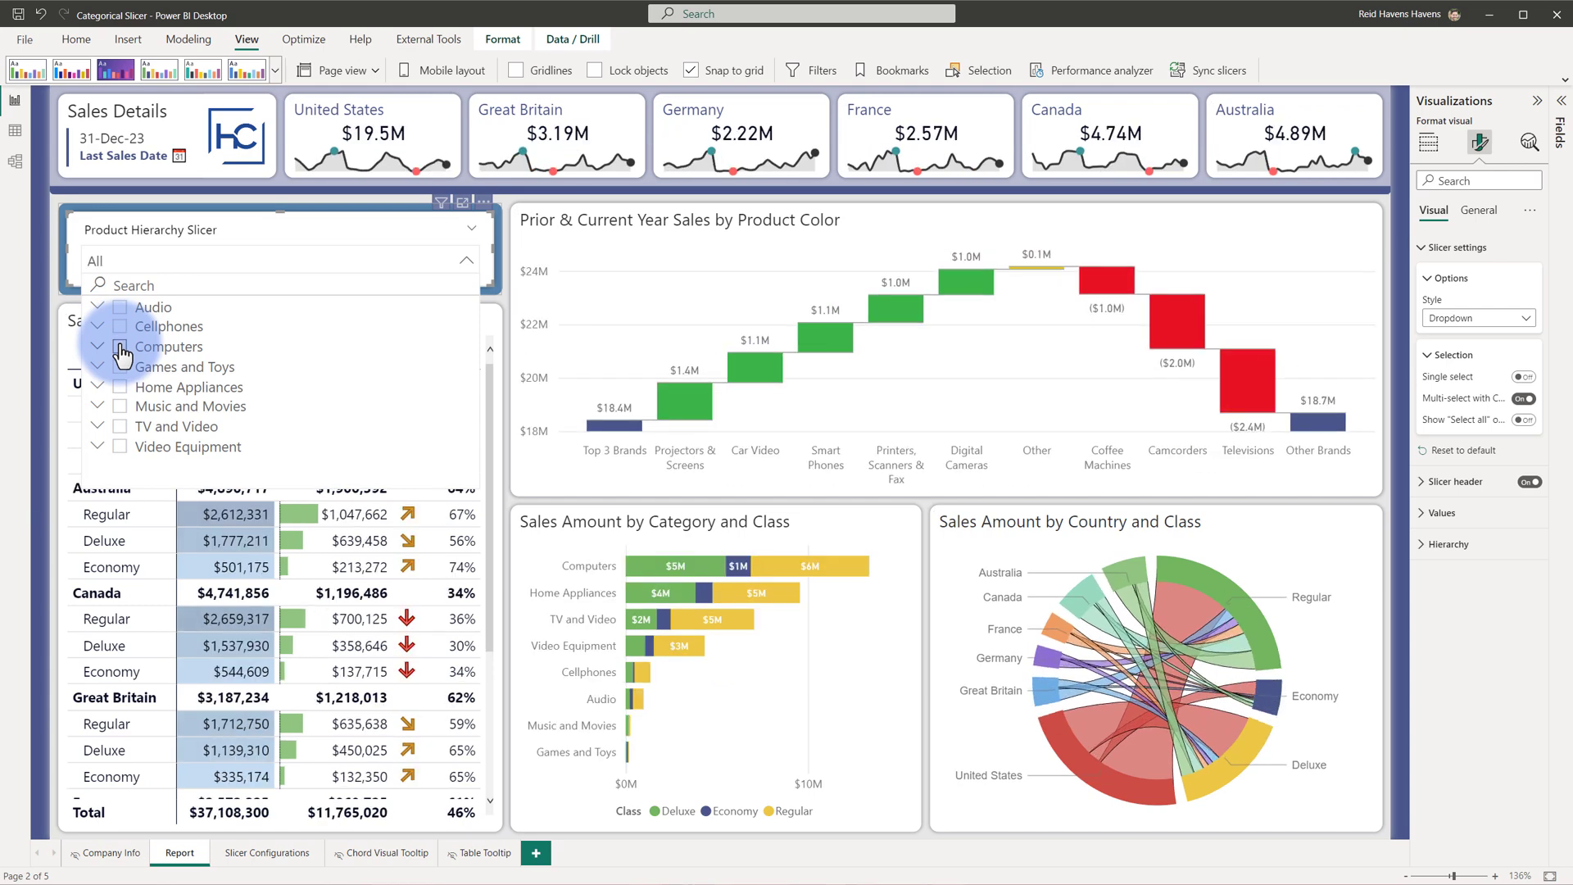
- Ctrl multi-select Cellphones and Audio together, then clear both back to All
left_click(119, 328, "ctrl")
left_click(123, 310, "ctrl")
left_click(123, 321, "ctrl")
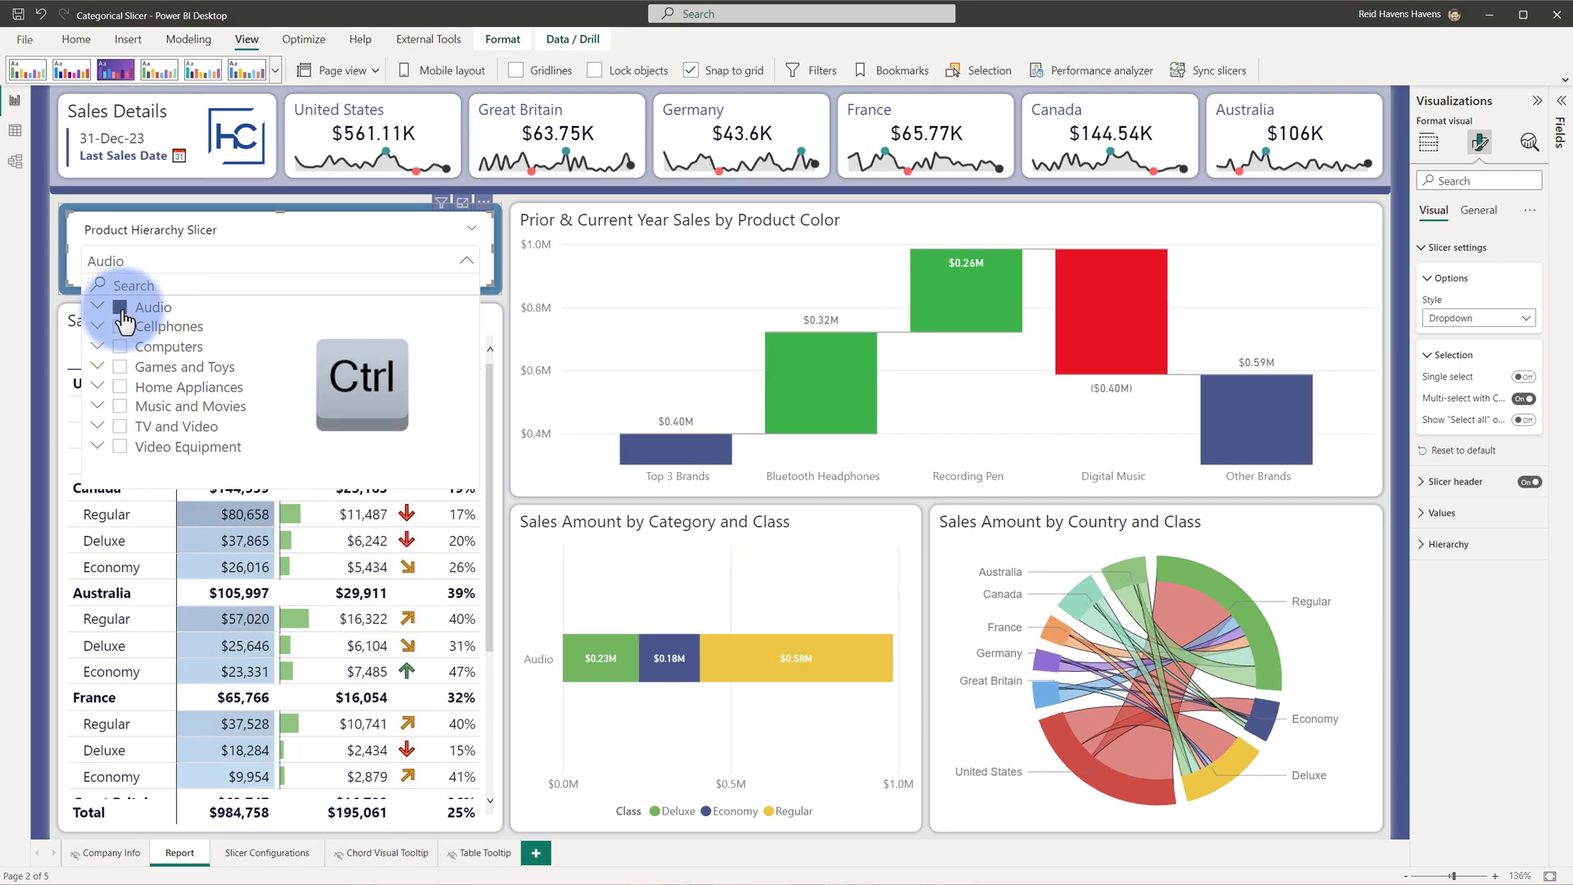
left_click(123, 312, "ctrl")
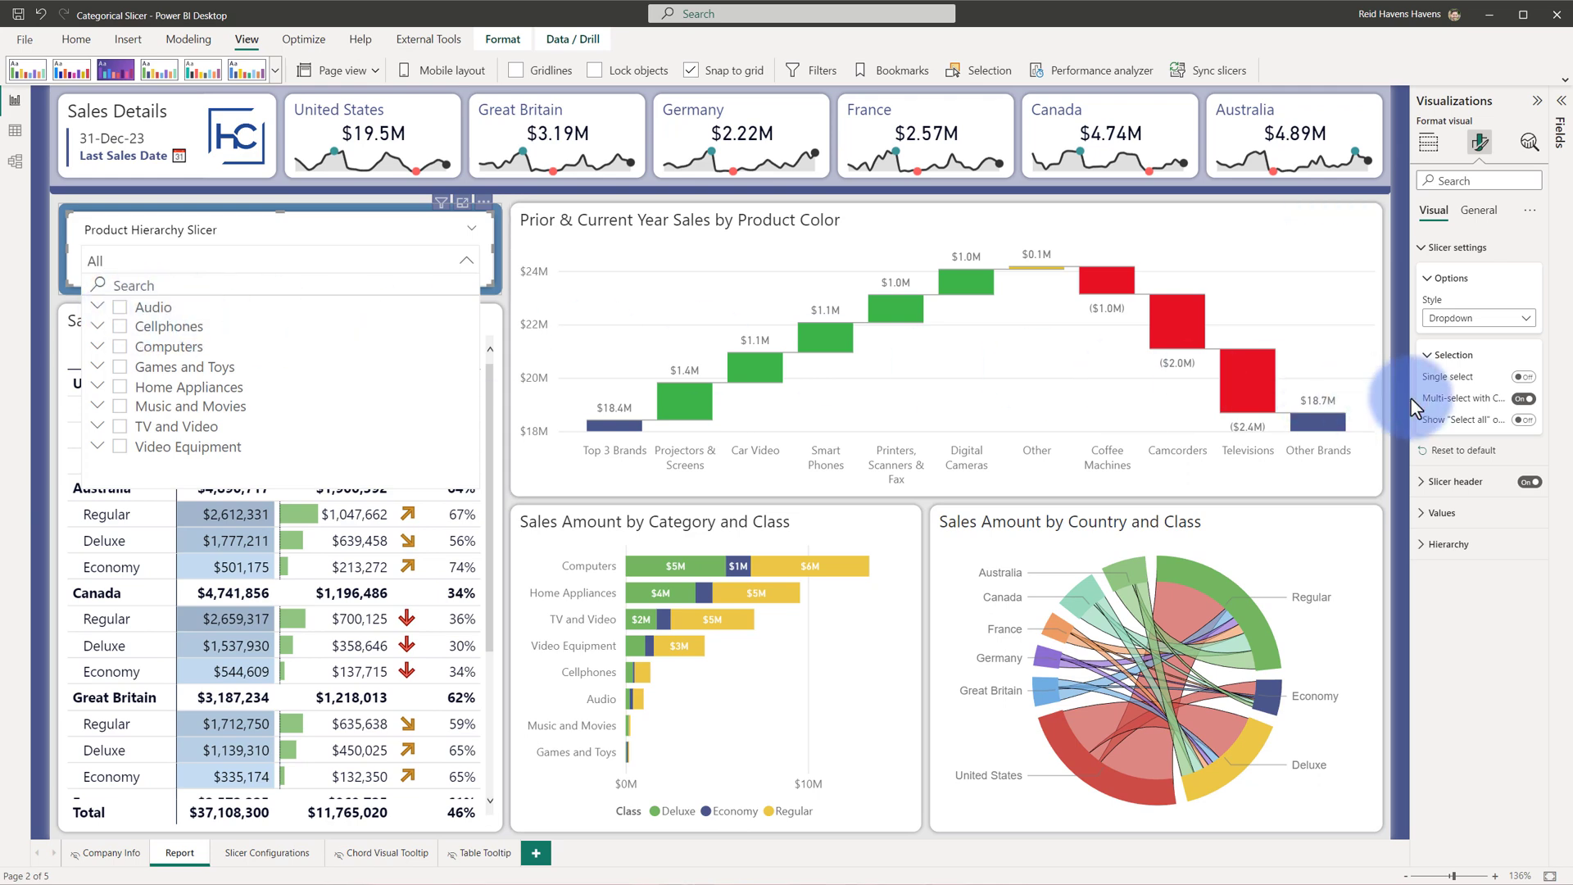
- Turn off Multi-select with CTRL, tick Audio, Cellphones and Computers, then untick them all
left_click_drag(1409, 399, 1395, 391)
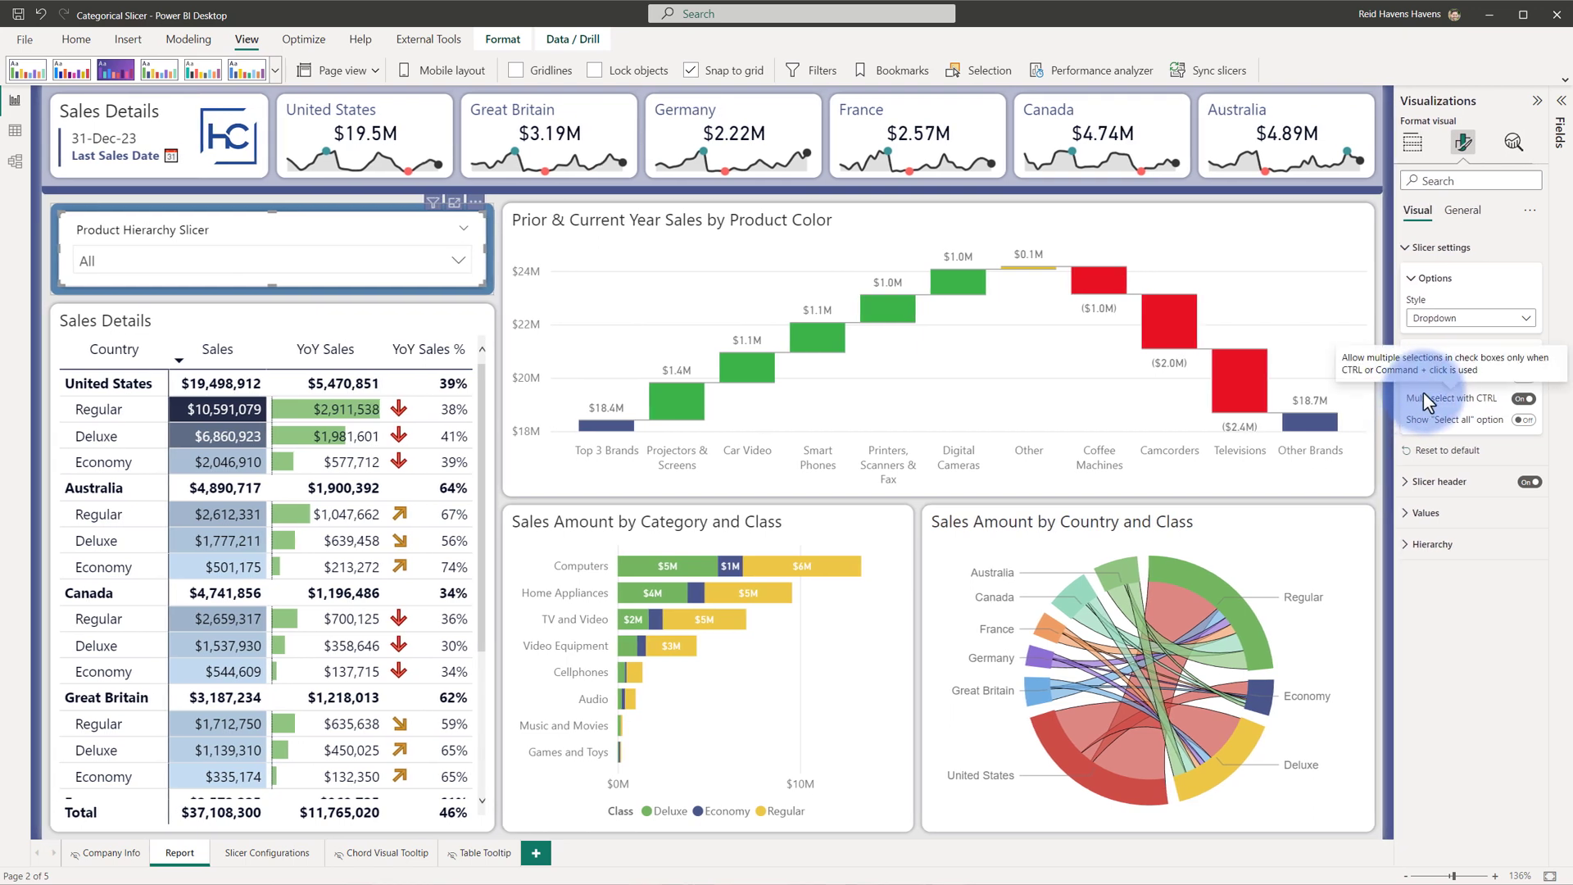
left_click(1523, 399)
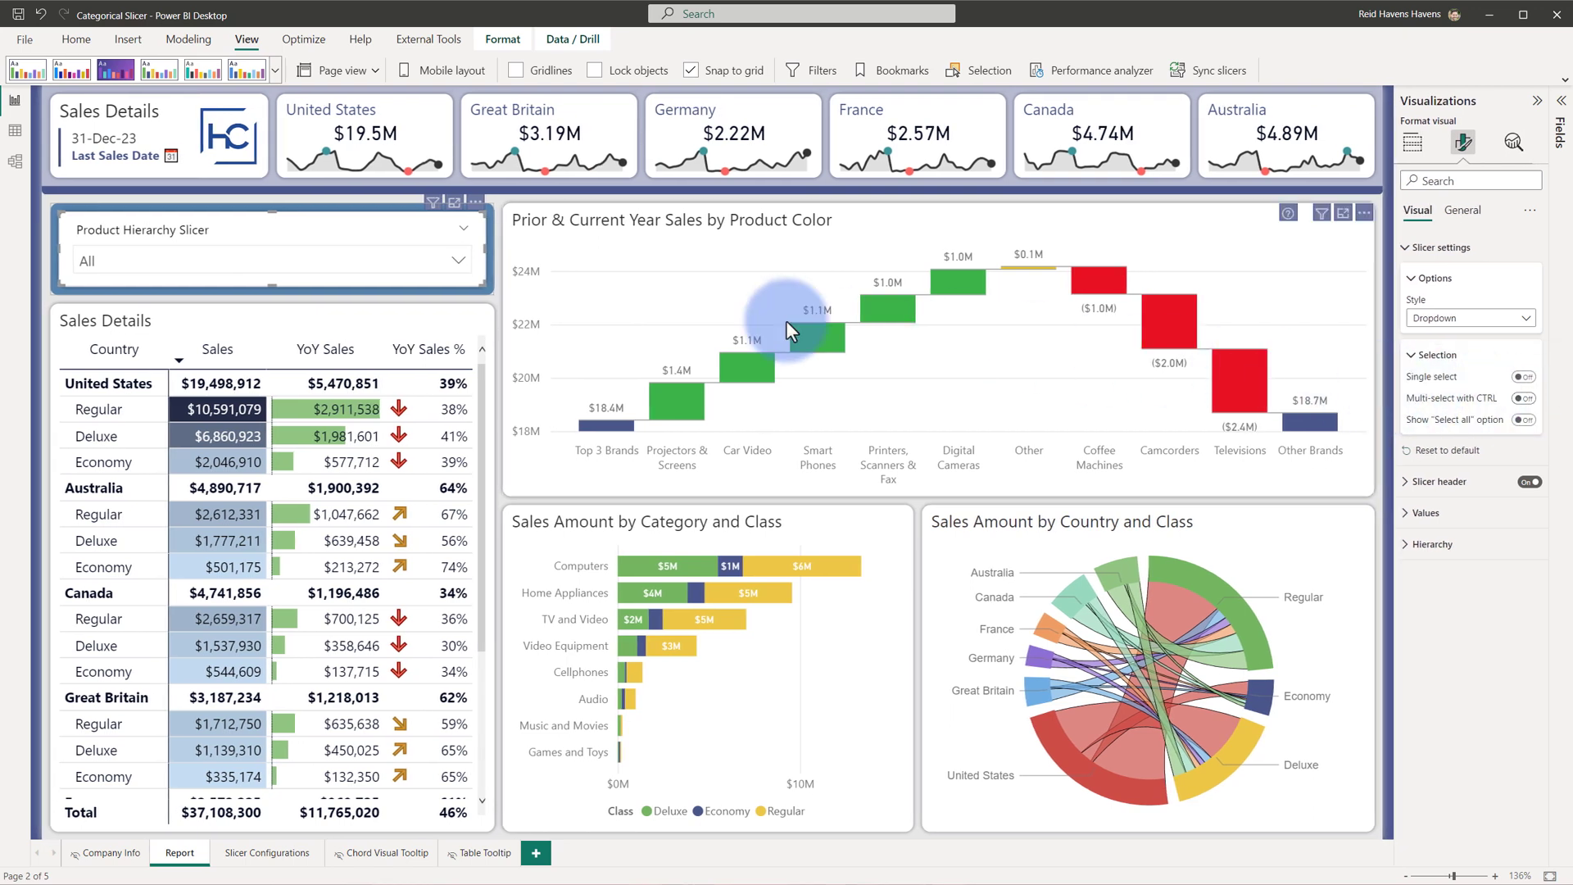
left_click(214, 259)
left_click(141, 305)
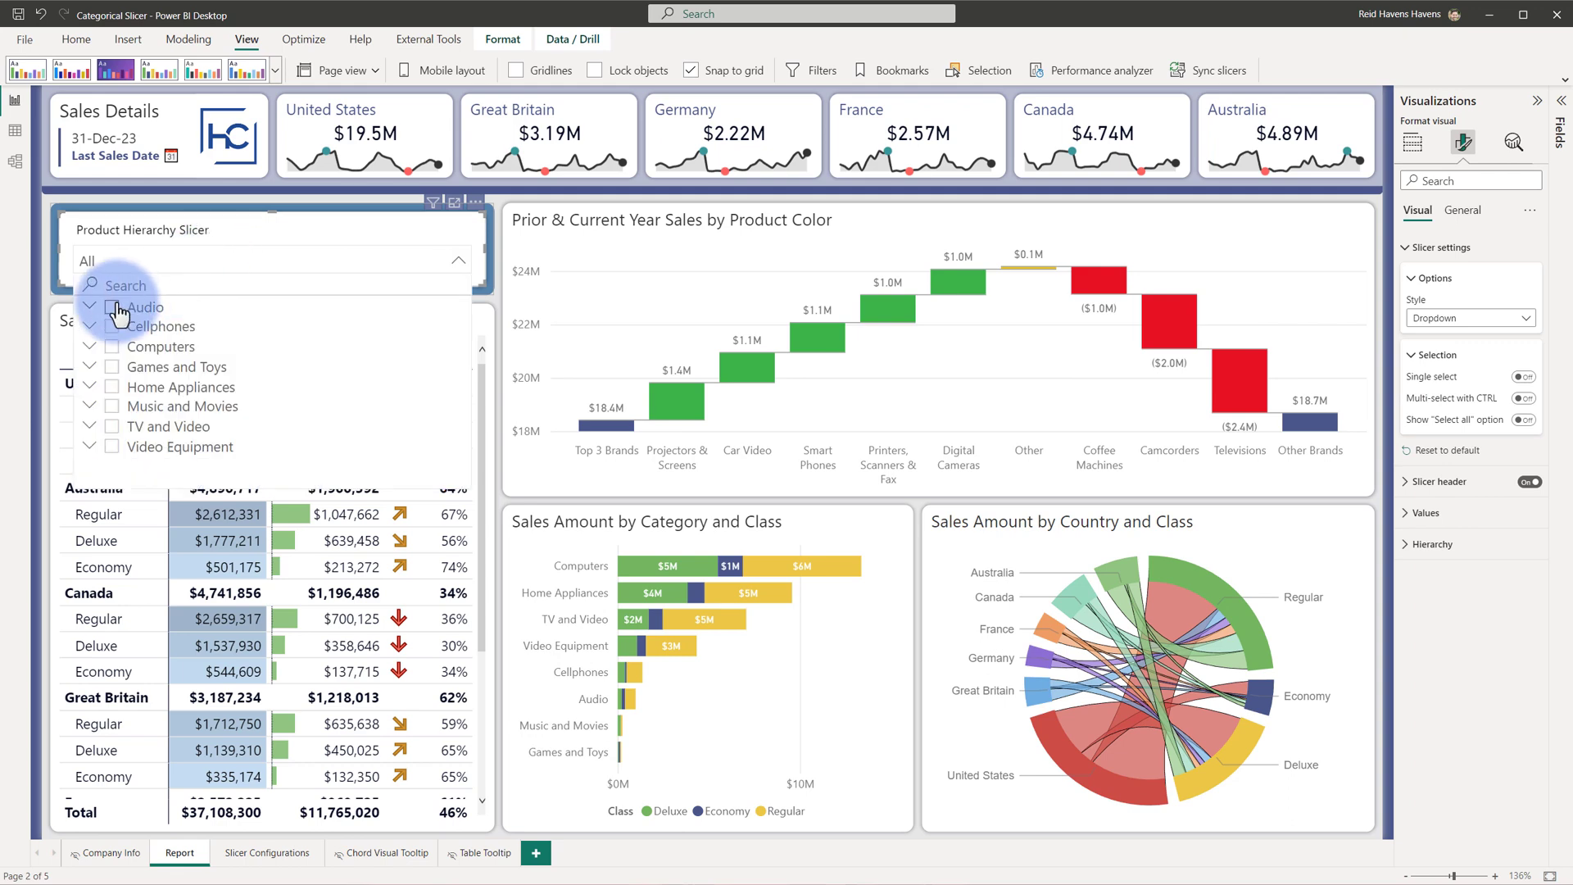
left_click(114, 330)
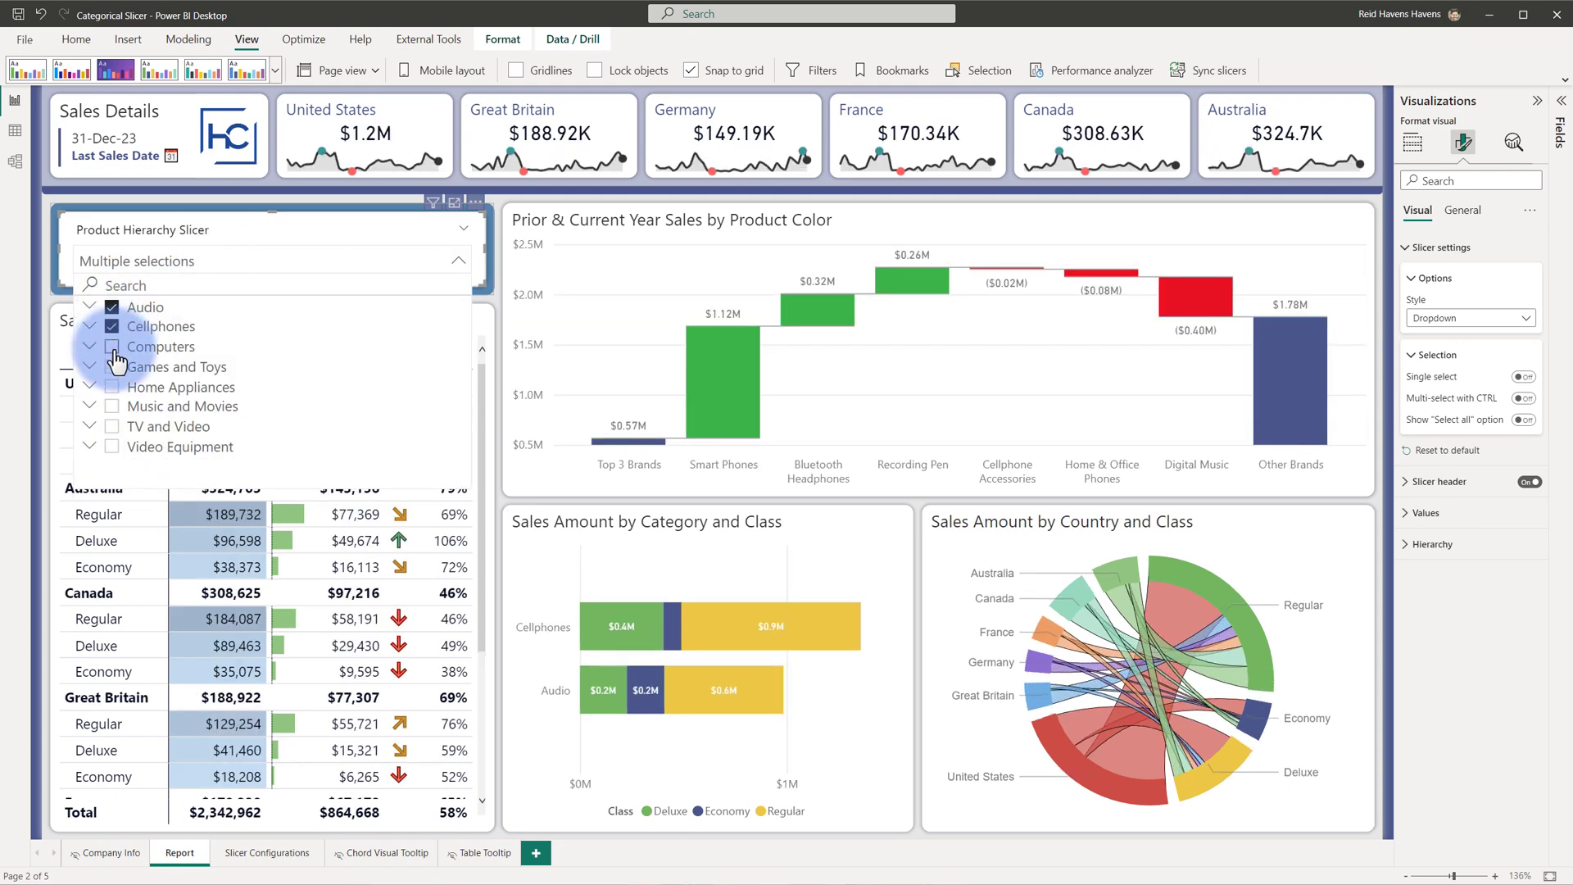
left_click(114, 347)
left_click(113, 346)
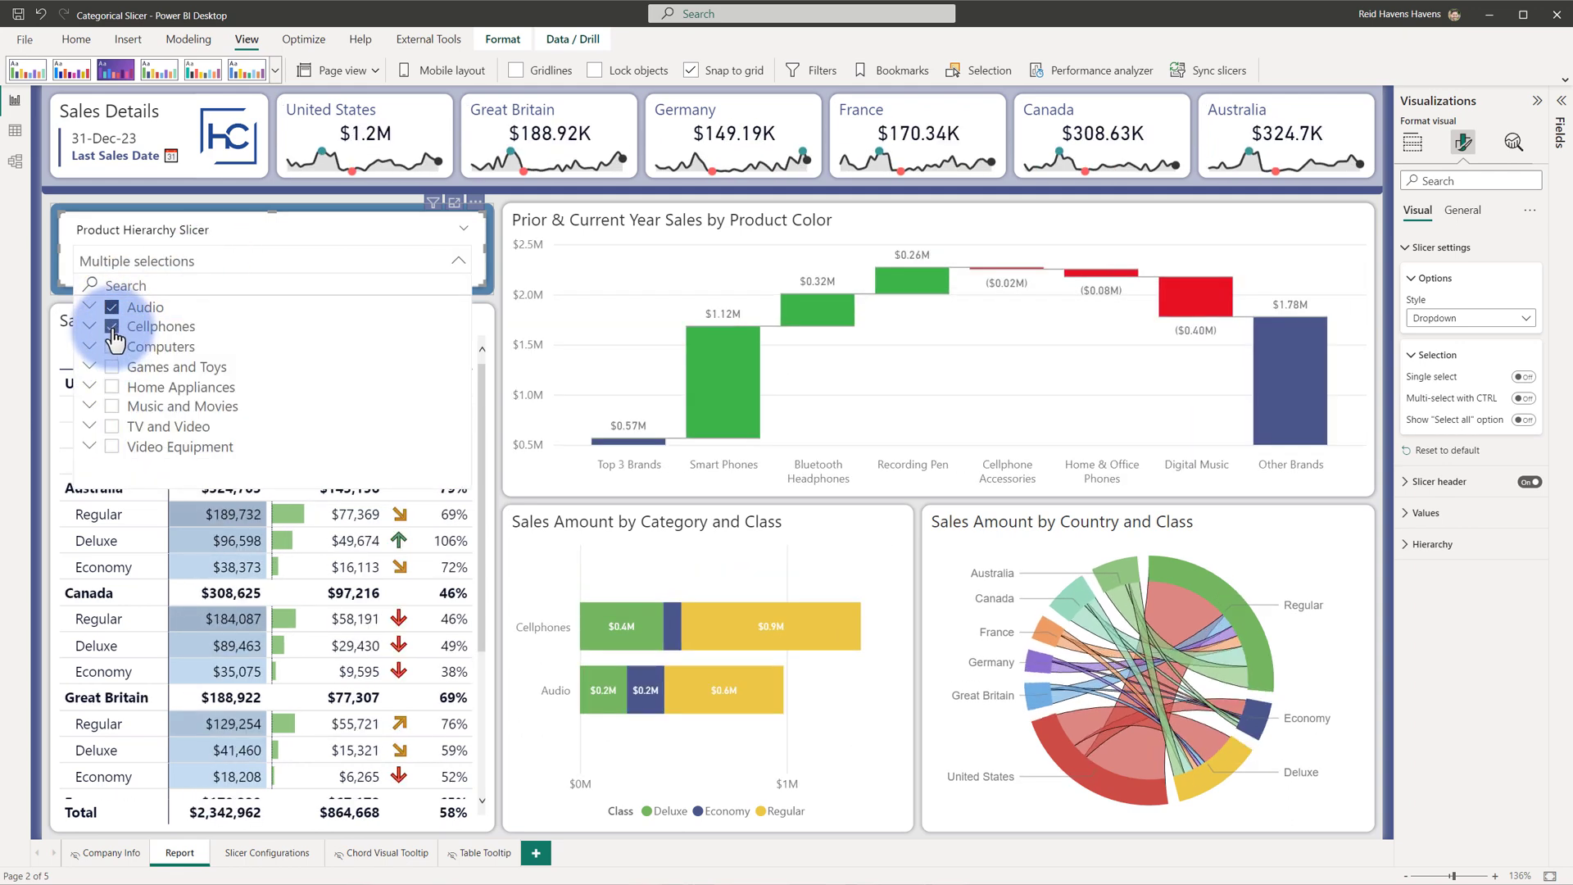
left_click(113, 327)
left_click(113, 308)
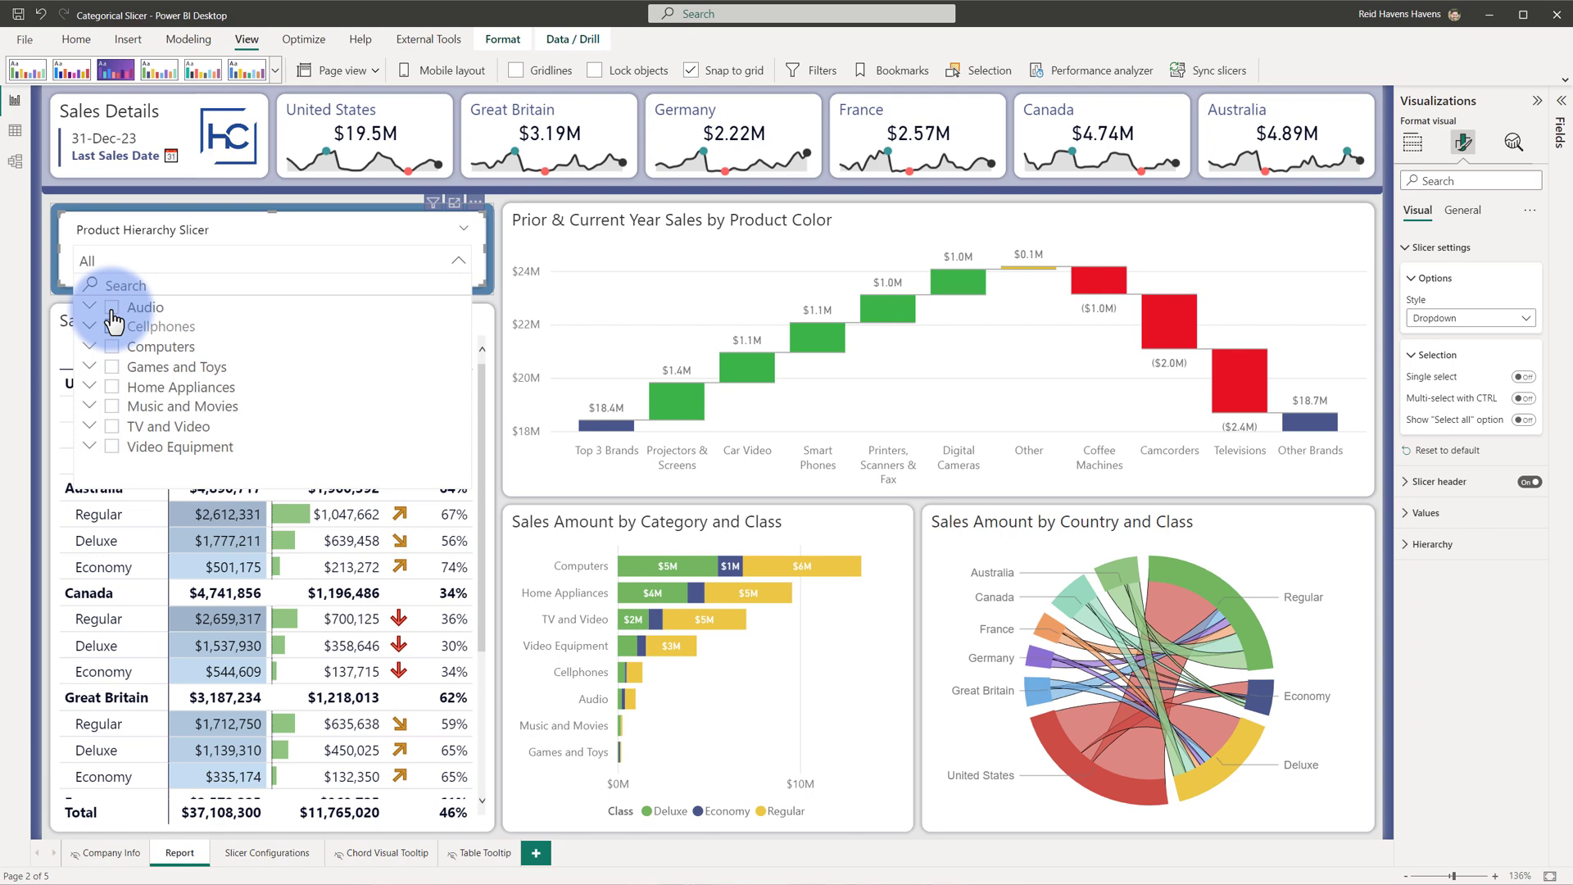
- Turn Single select on and filter to Cellphones, then to Cellphone Accessories
left_click(1521, 378)
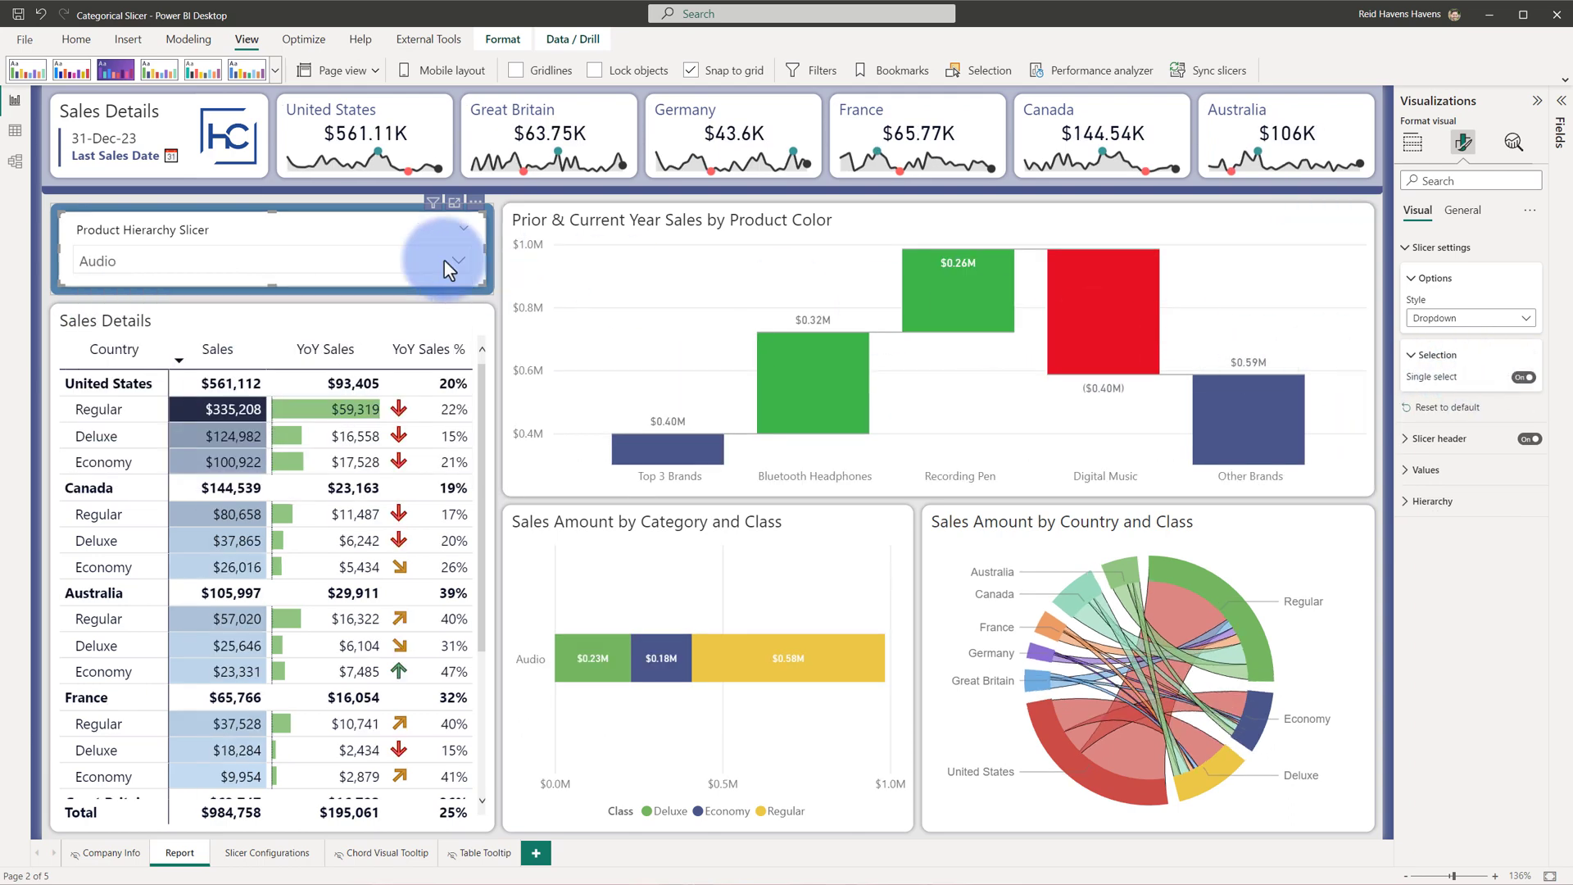
left_click(361, 251)
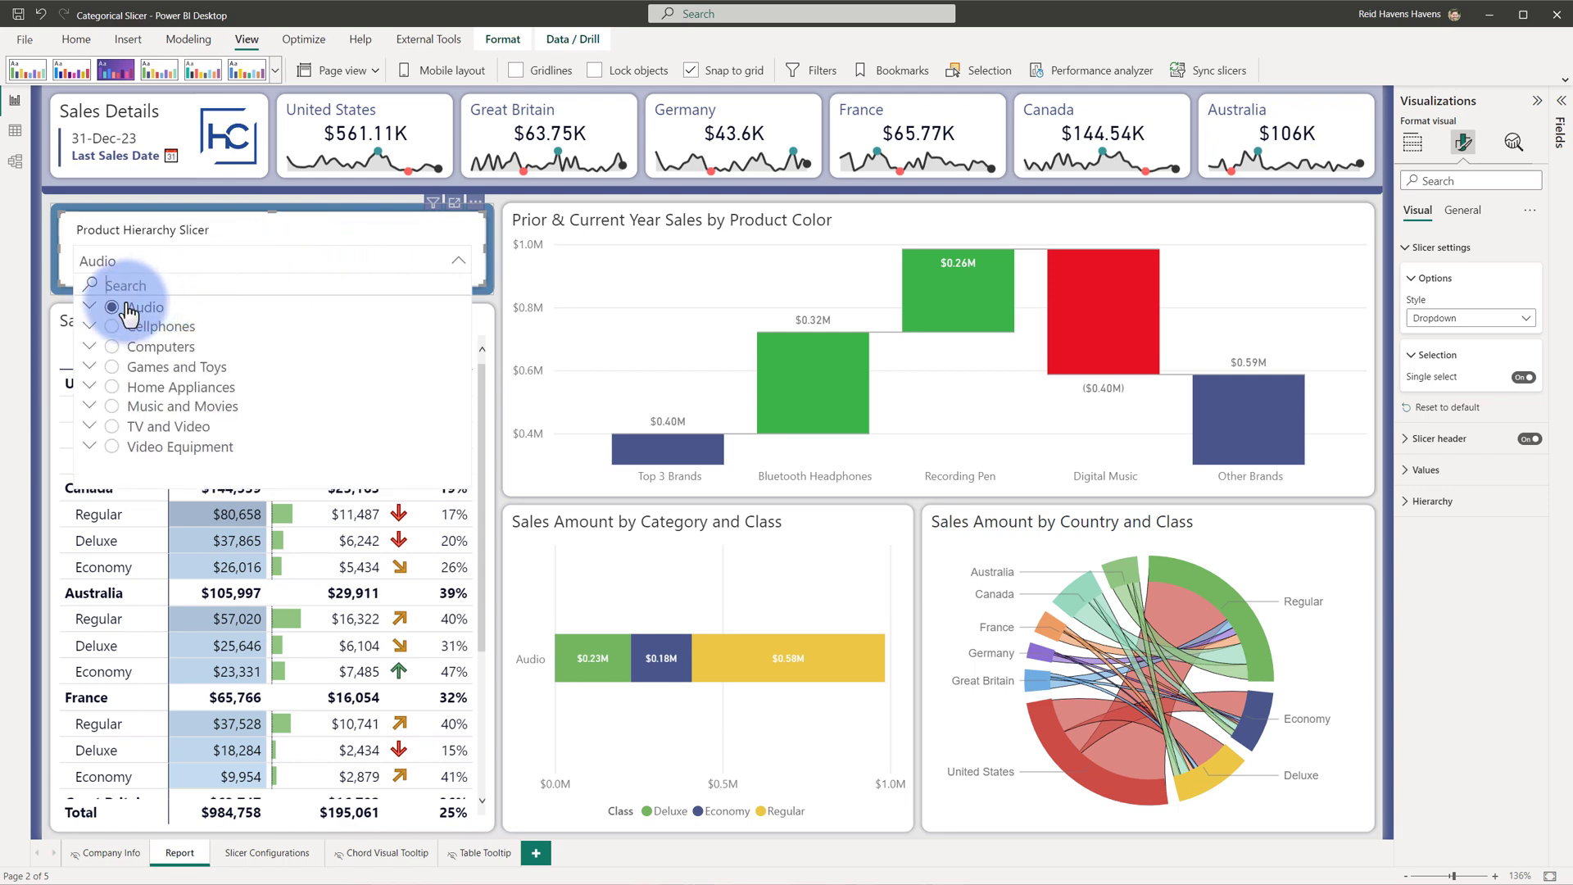
left_click(129, 326)
left_click(119, 267)
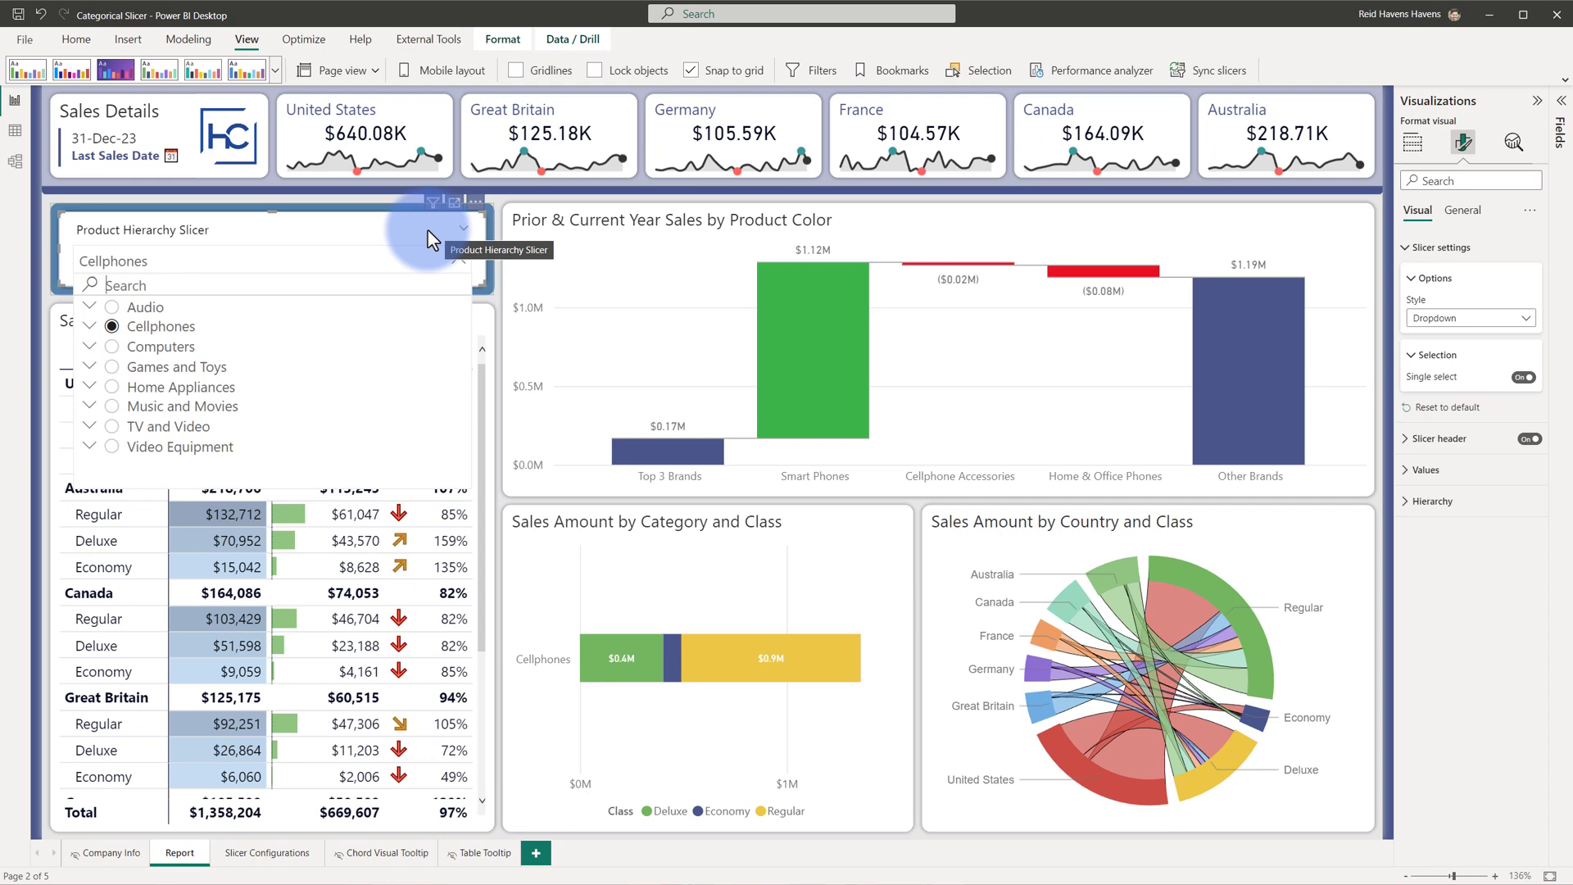
left_click(90, 326)
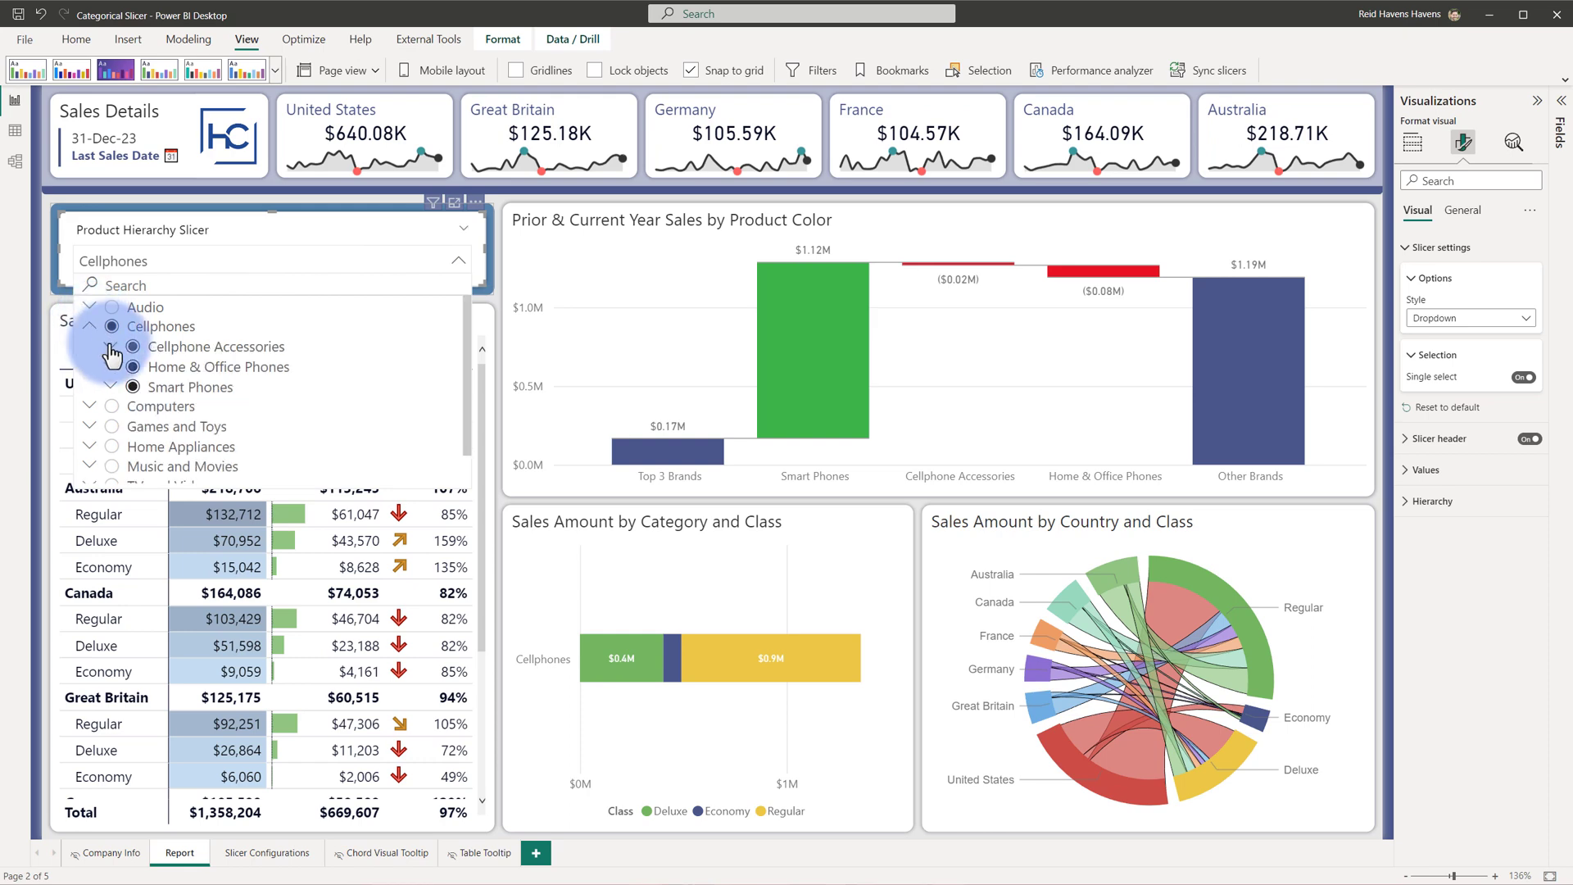
left_click(107, 347)
left_click(131, 347)
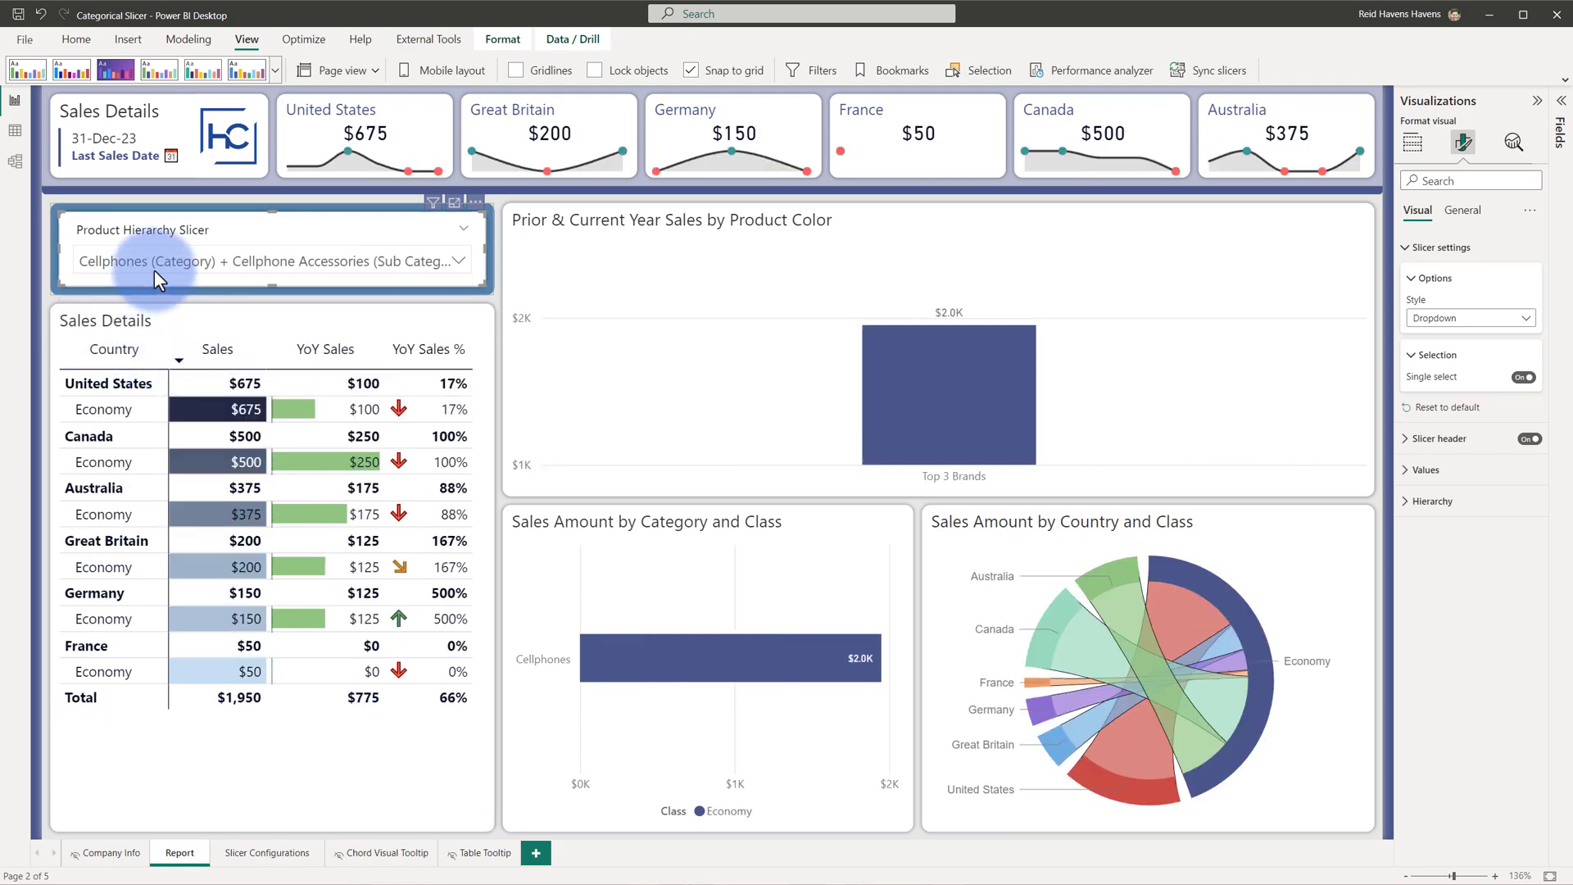
- Filter to Audio, then turn Single select off and Show "Select all" option on
left_click(154, 264)
left_click(113, 307)
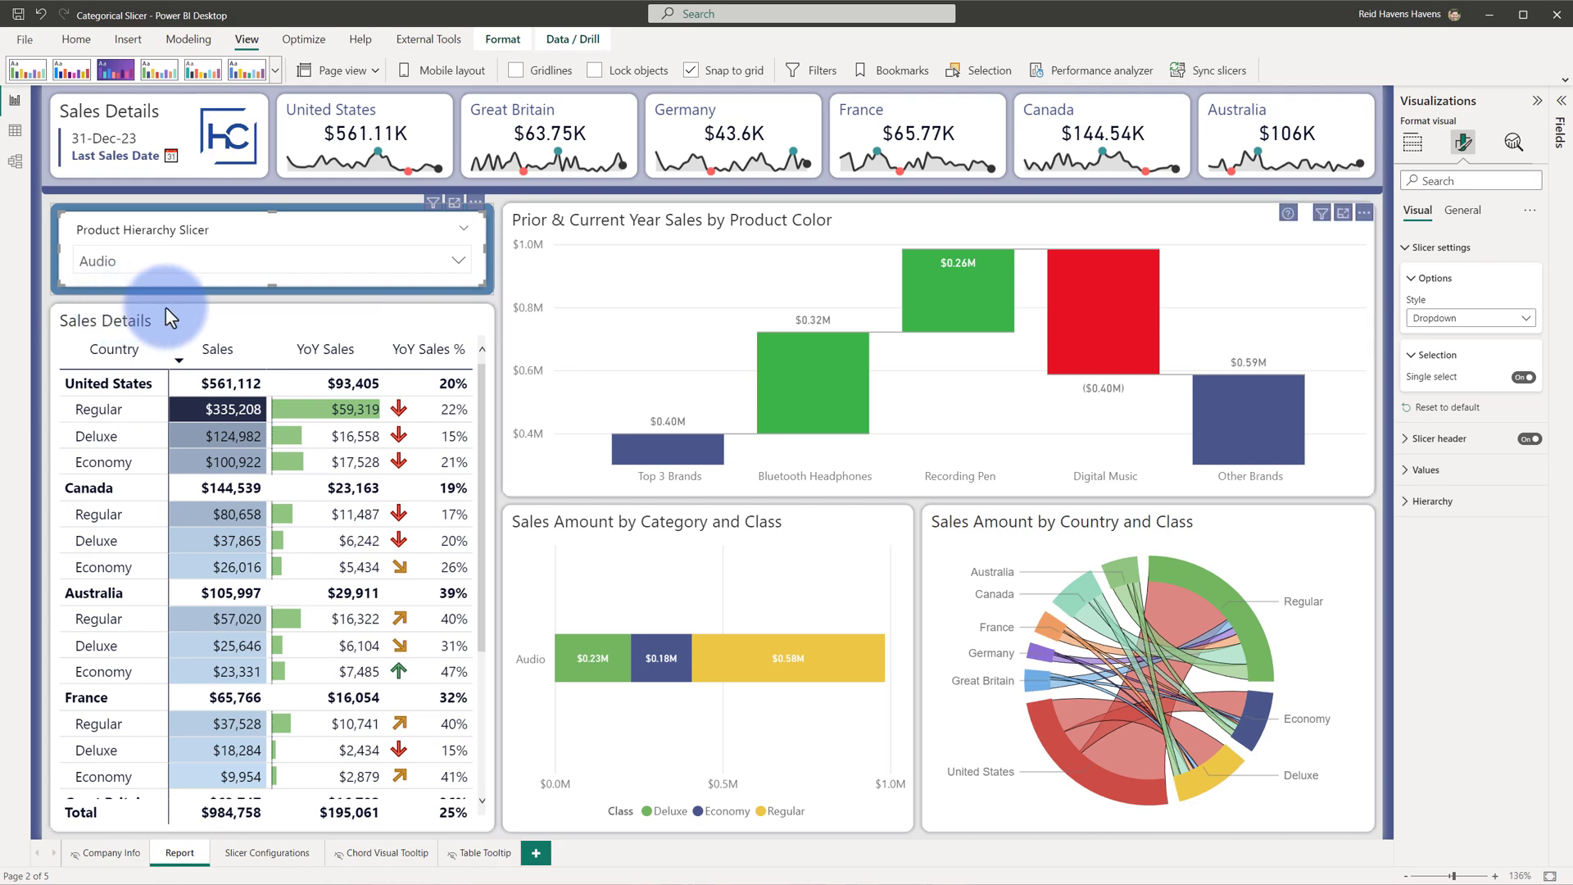
left_click(1523, 377)
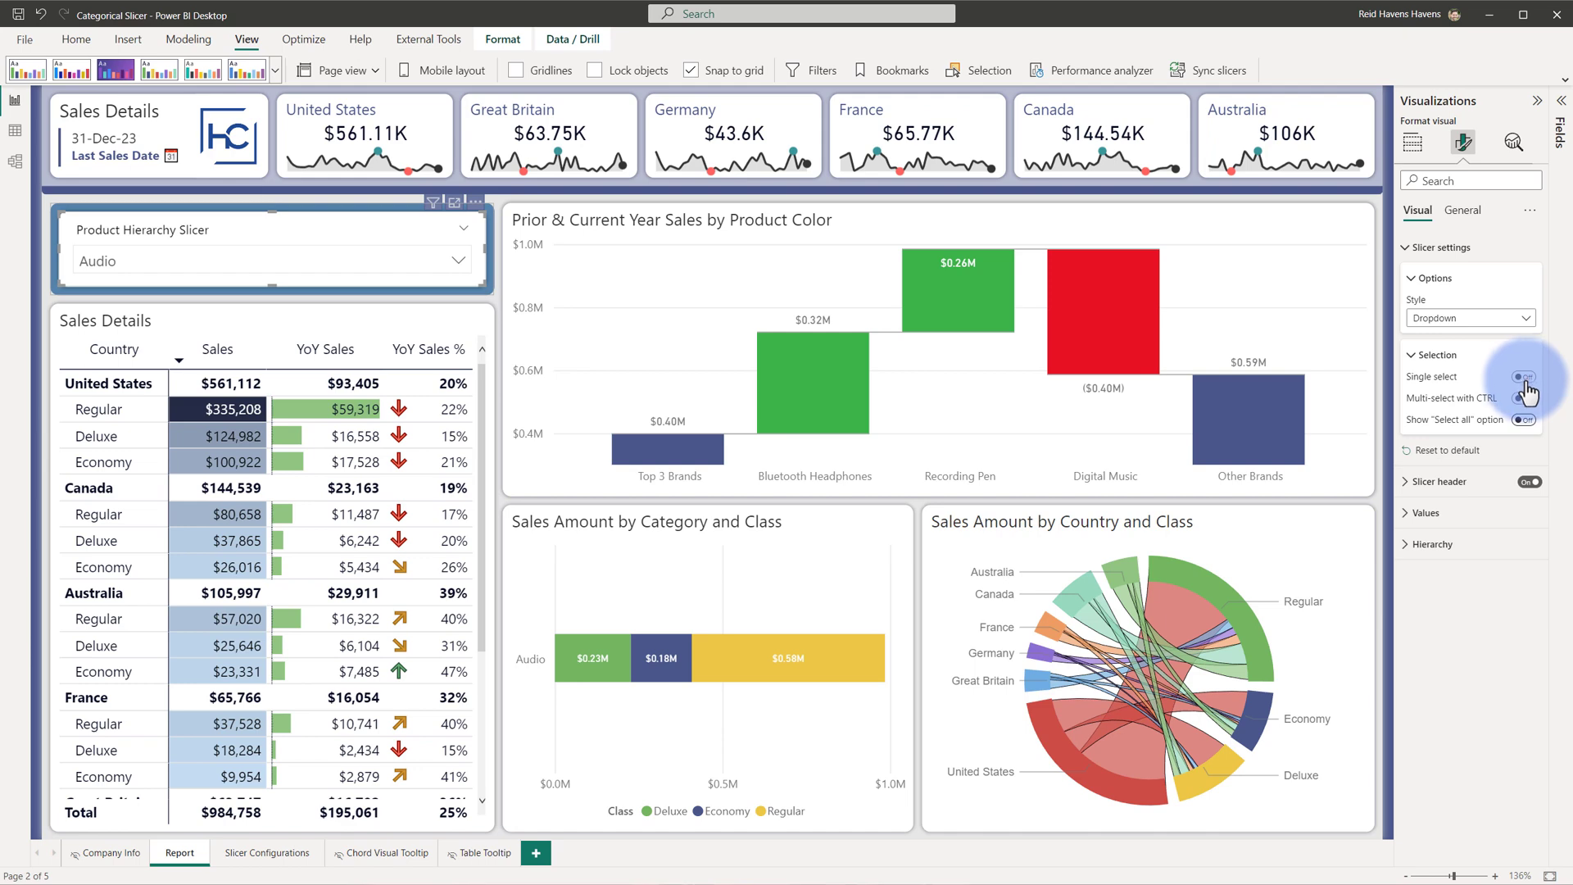
left_click(1524, 421)
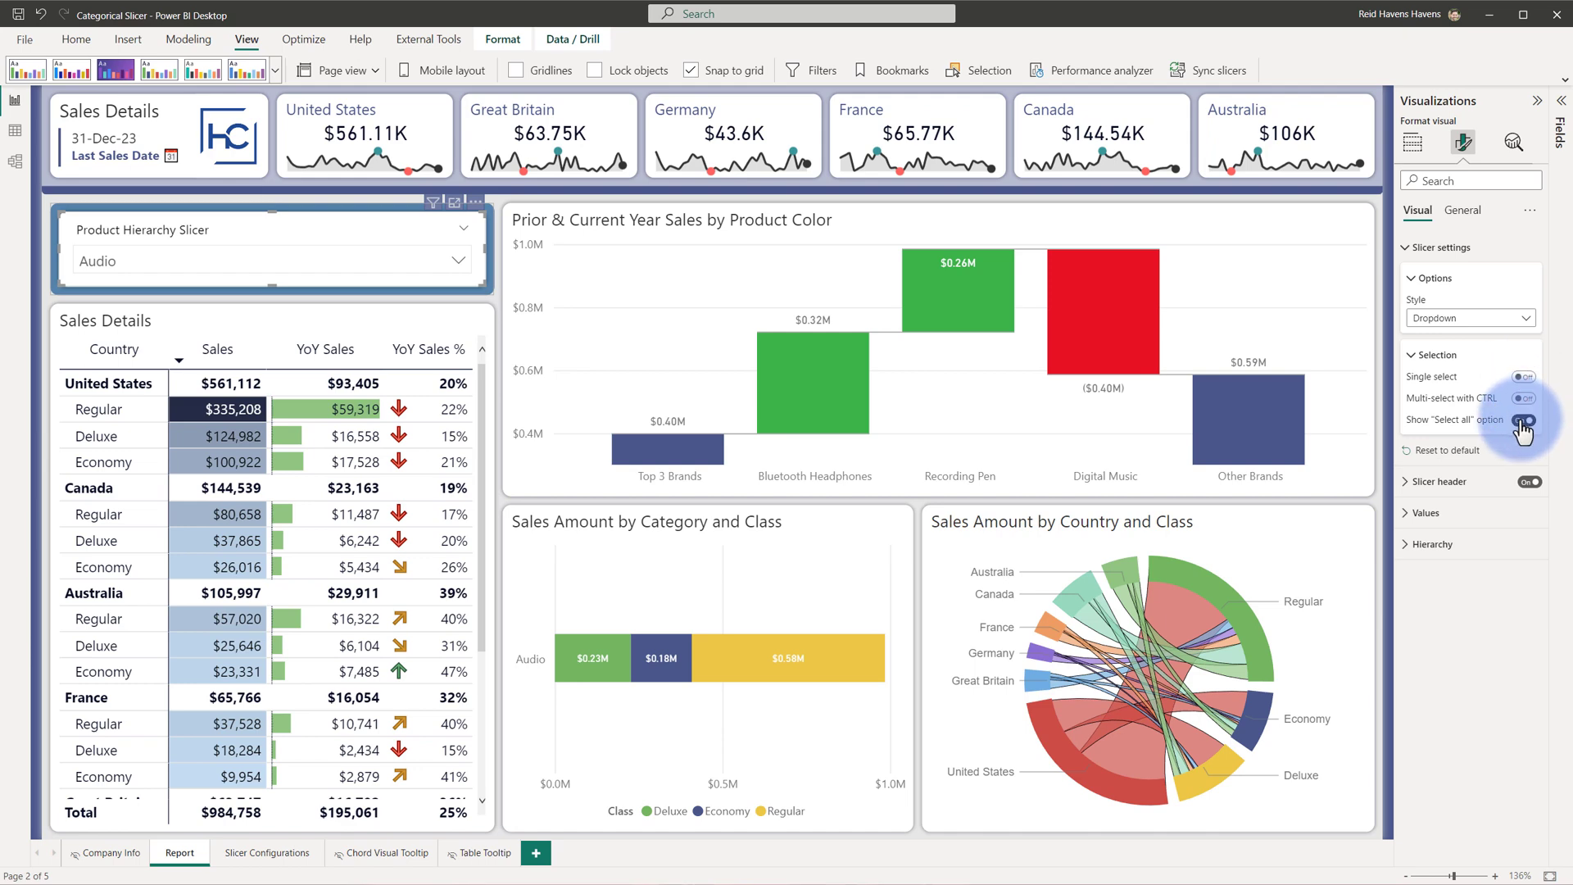
- Collapse Cellphone Accessories and Cellphones, choose Select all, then exclude Cellphones
left_click(454, 260)
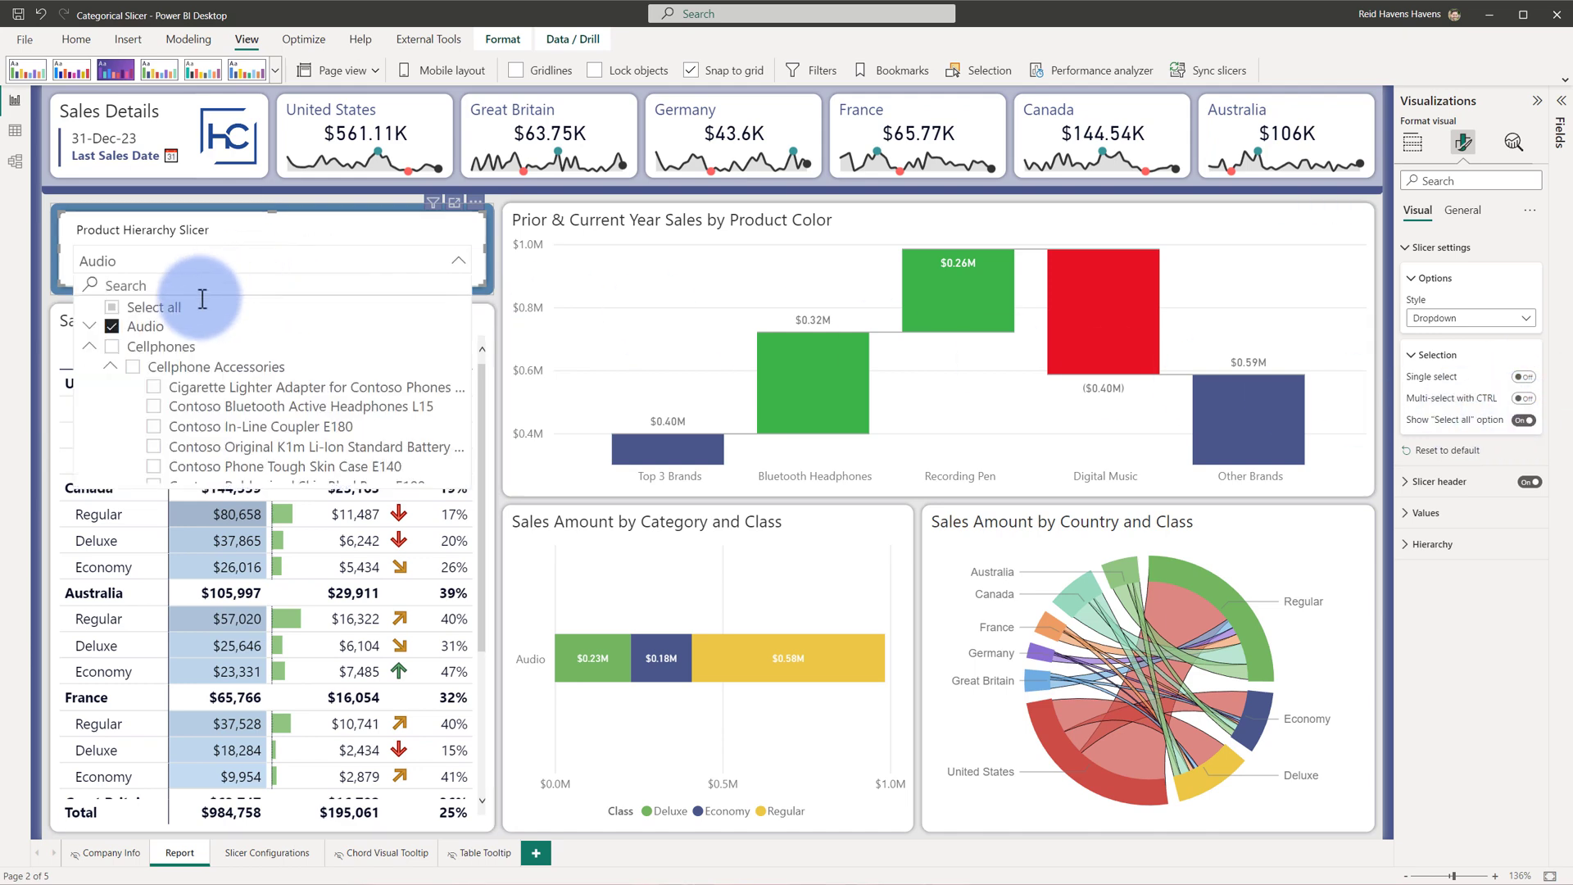
left_click(110, 367)
left_click(90, 347)
left_click(112, 307)
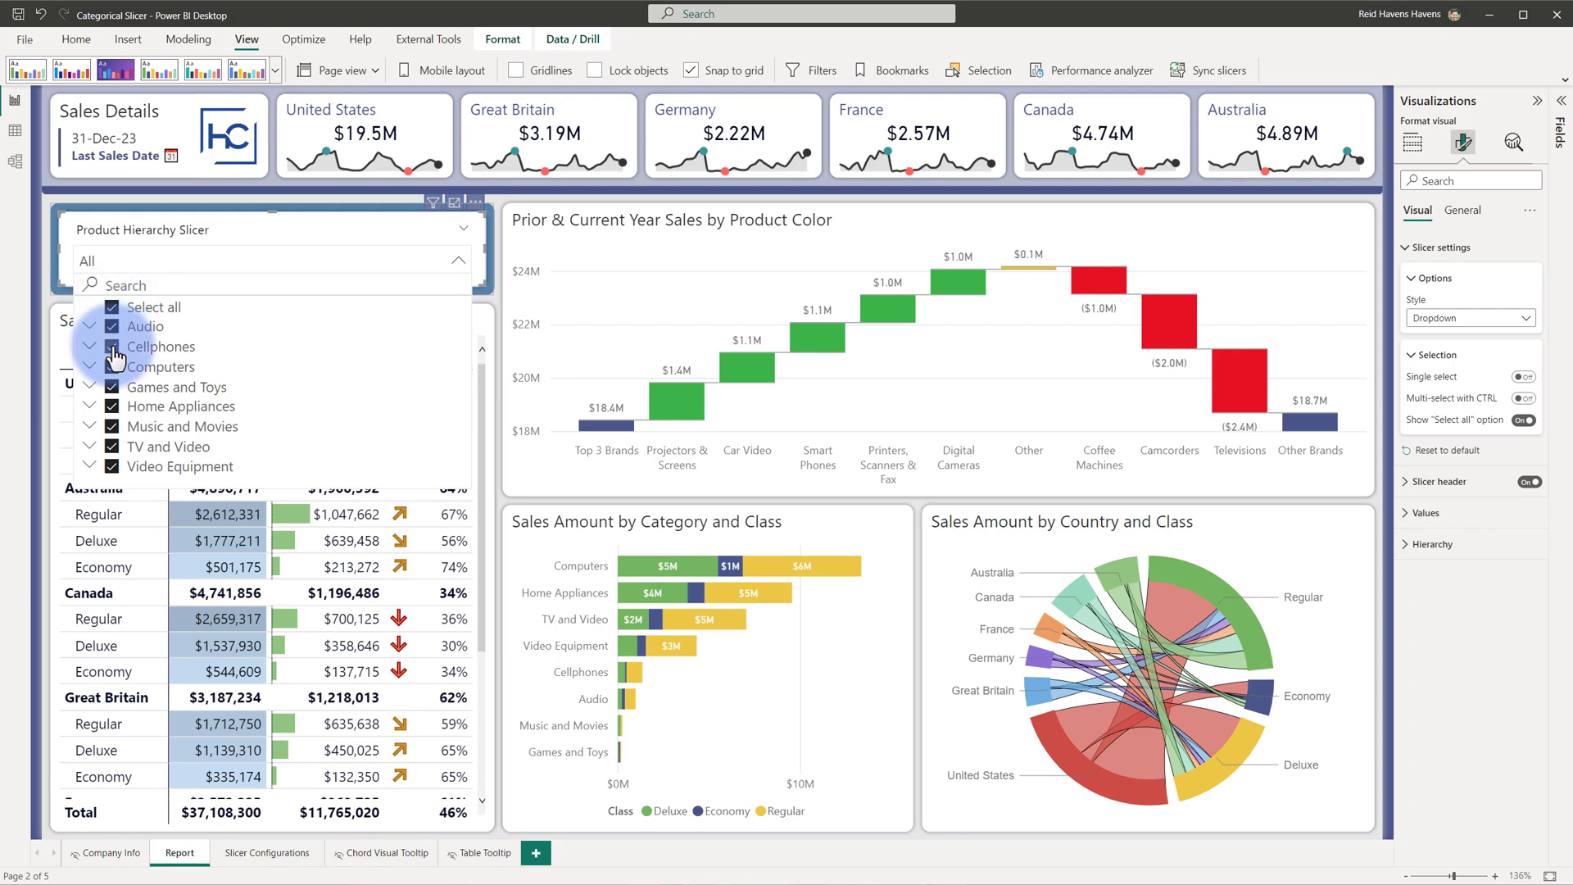
left_click(112, 347)
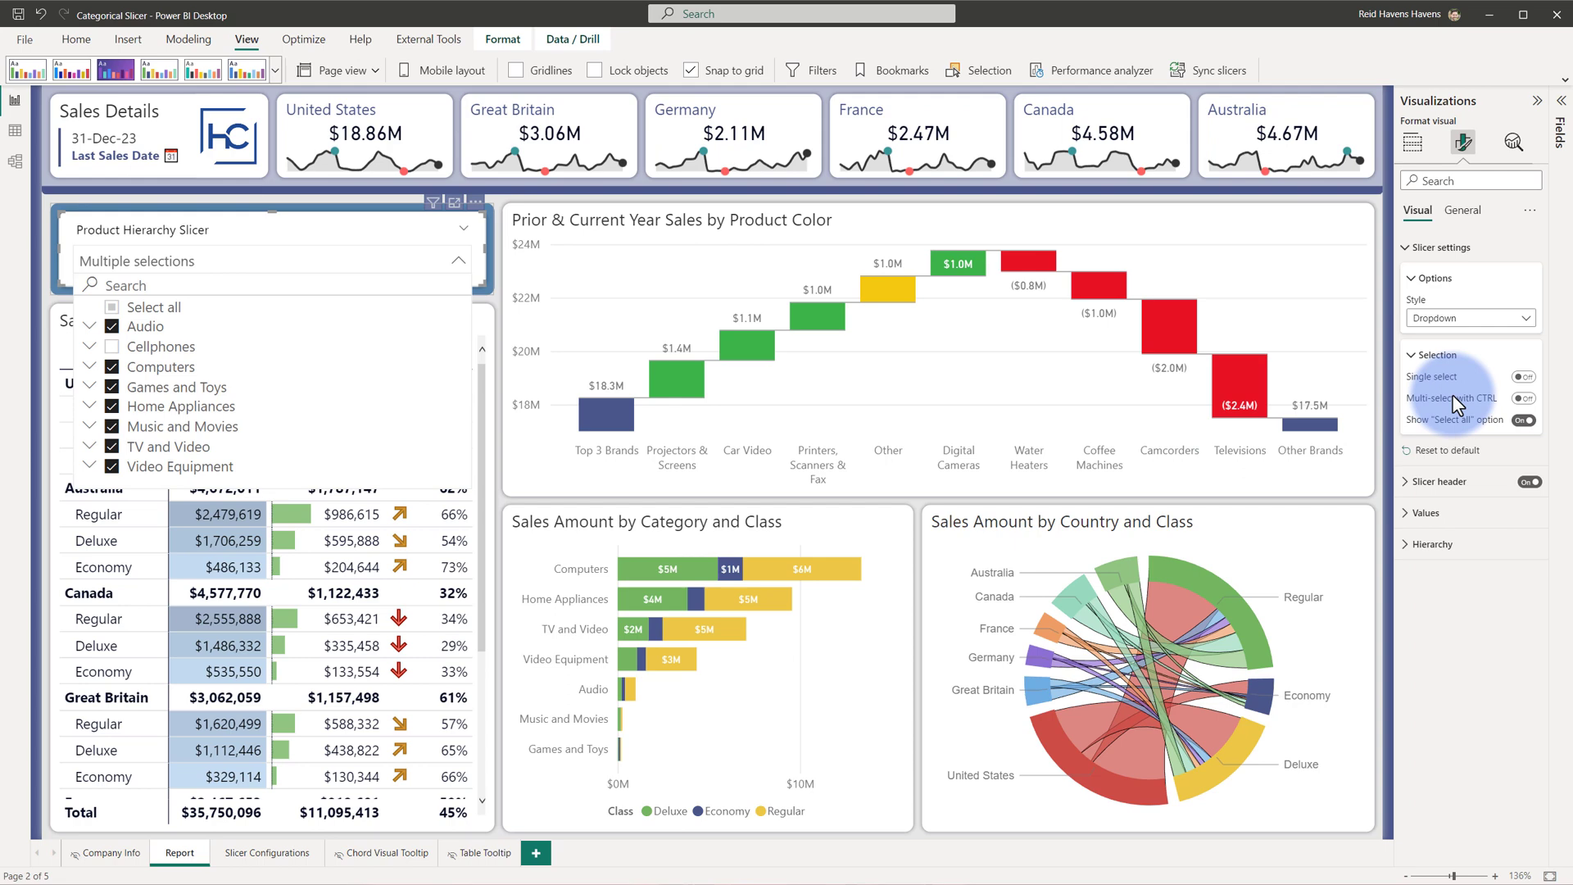
- Clear all ticks via Select all, tick and untick Audio, expand it, then close and reopen the dropdown
left_click(114, 309)
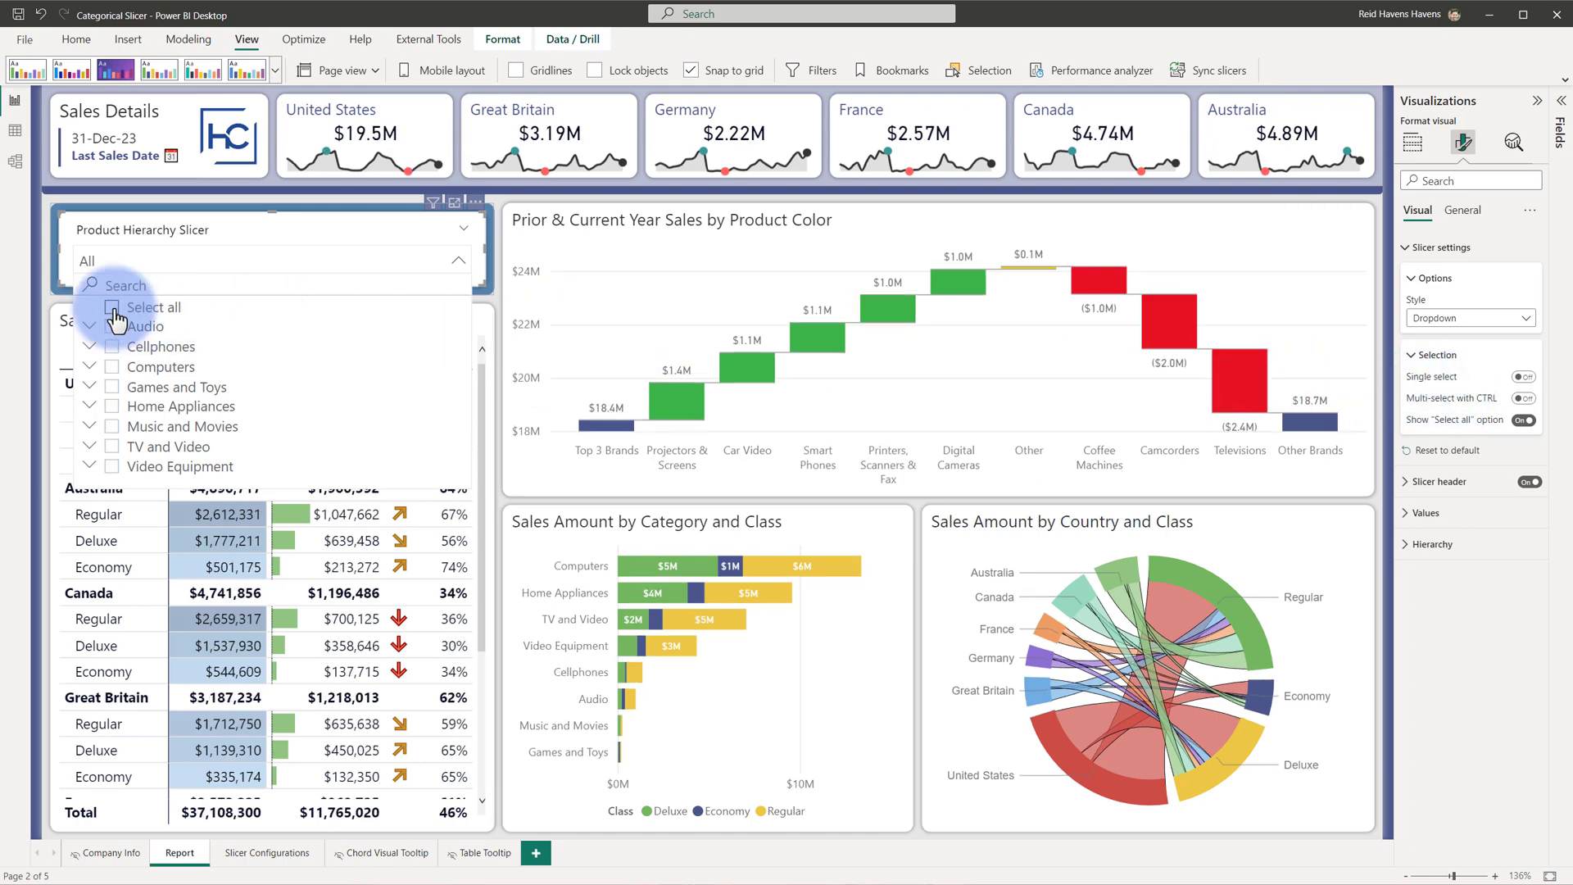
left_click(112, 328)
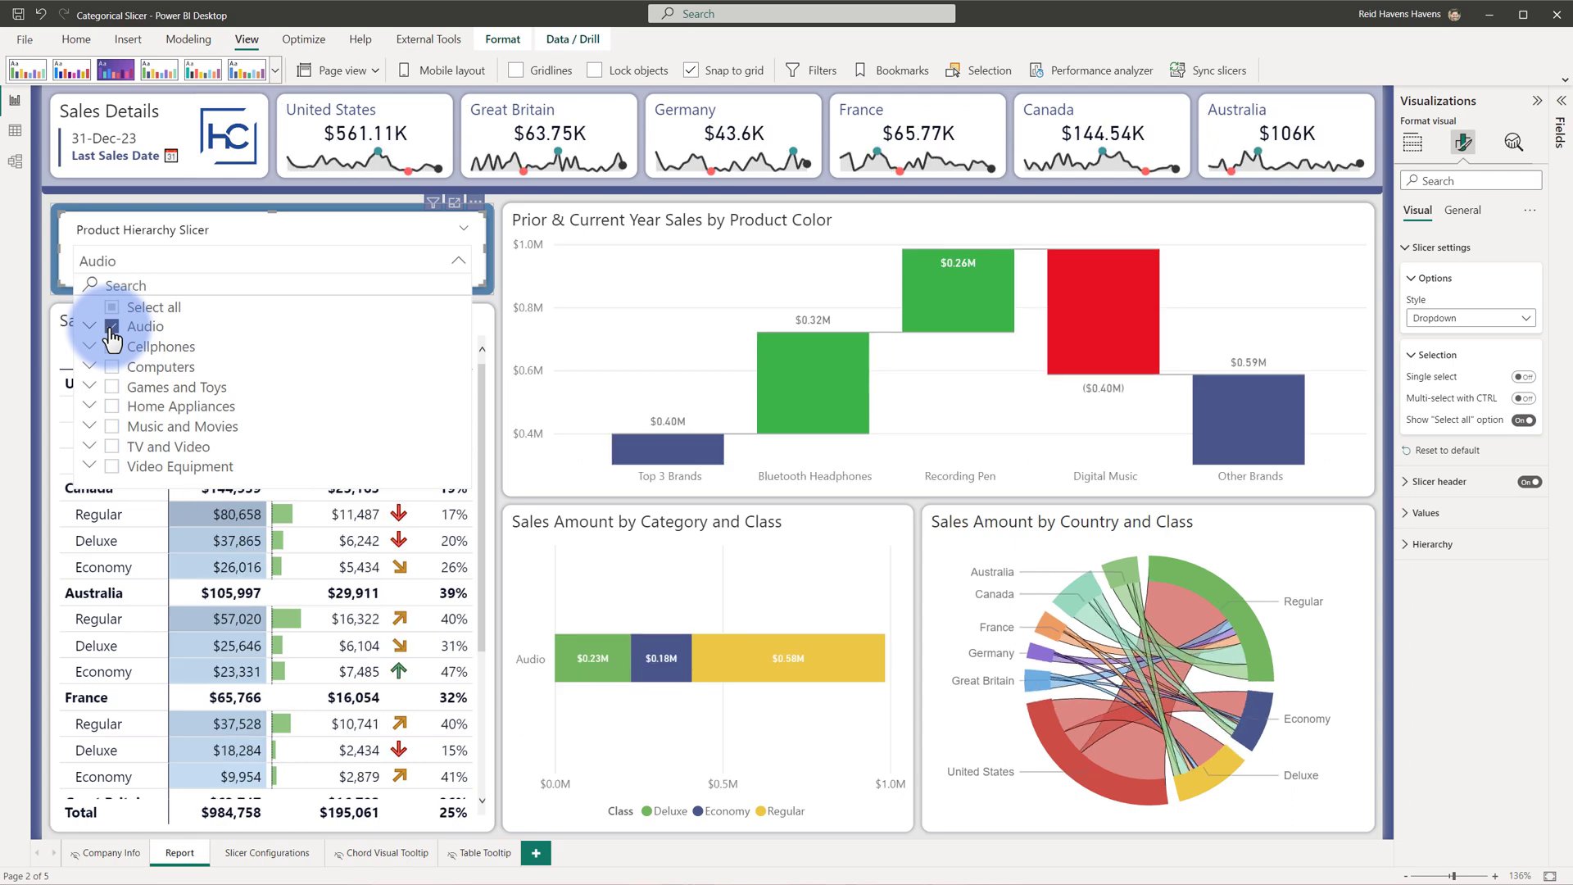
left_click(112, 328)
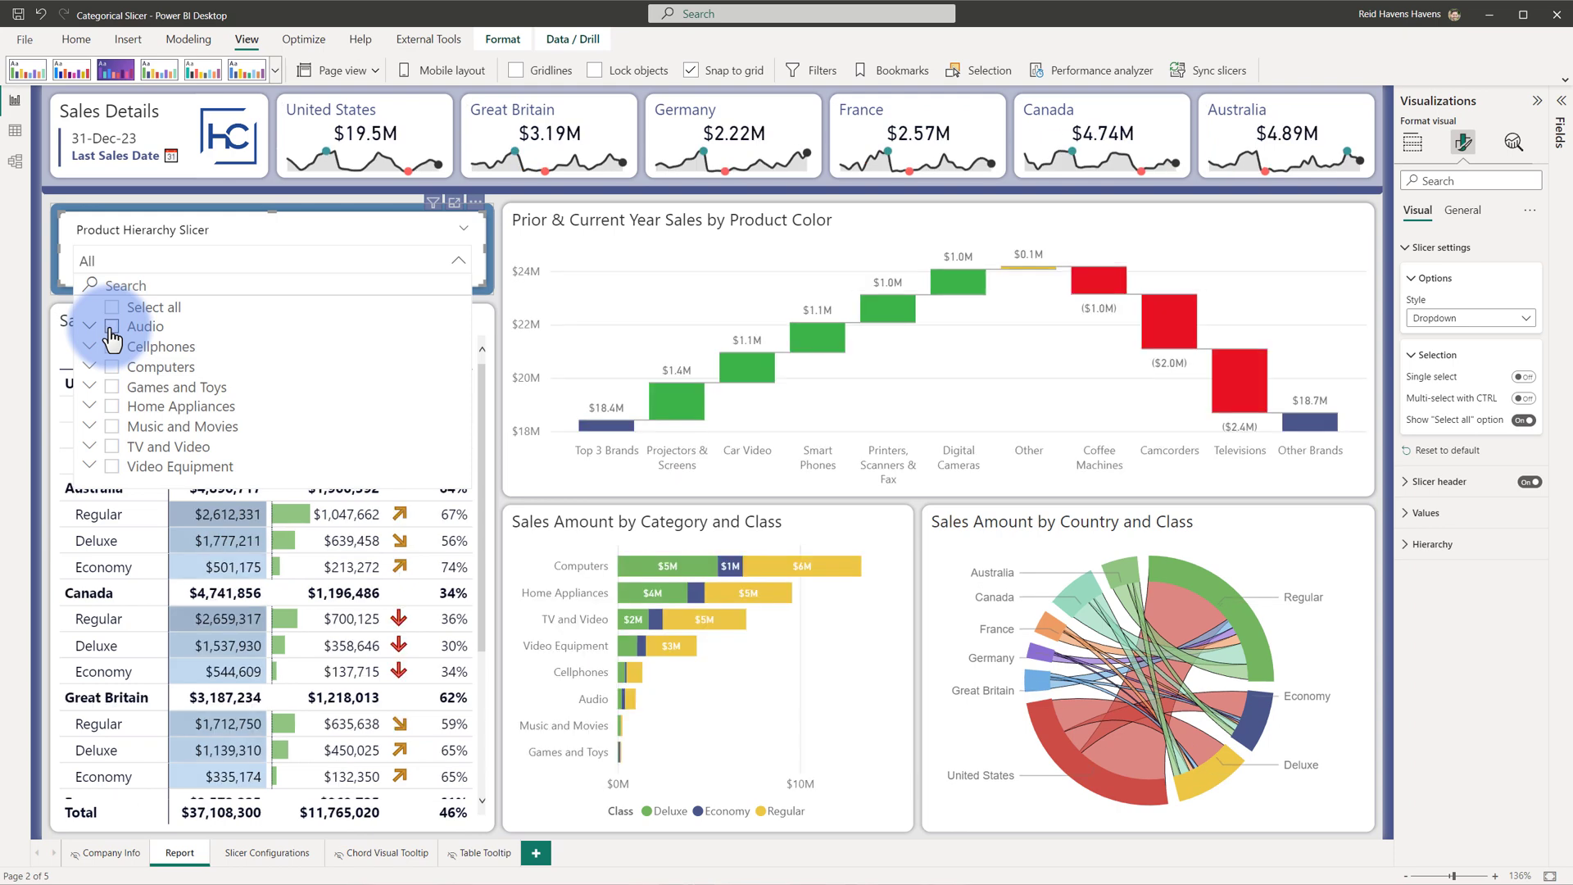
left_click(89, 326)
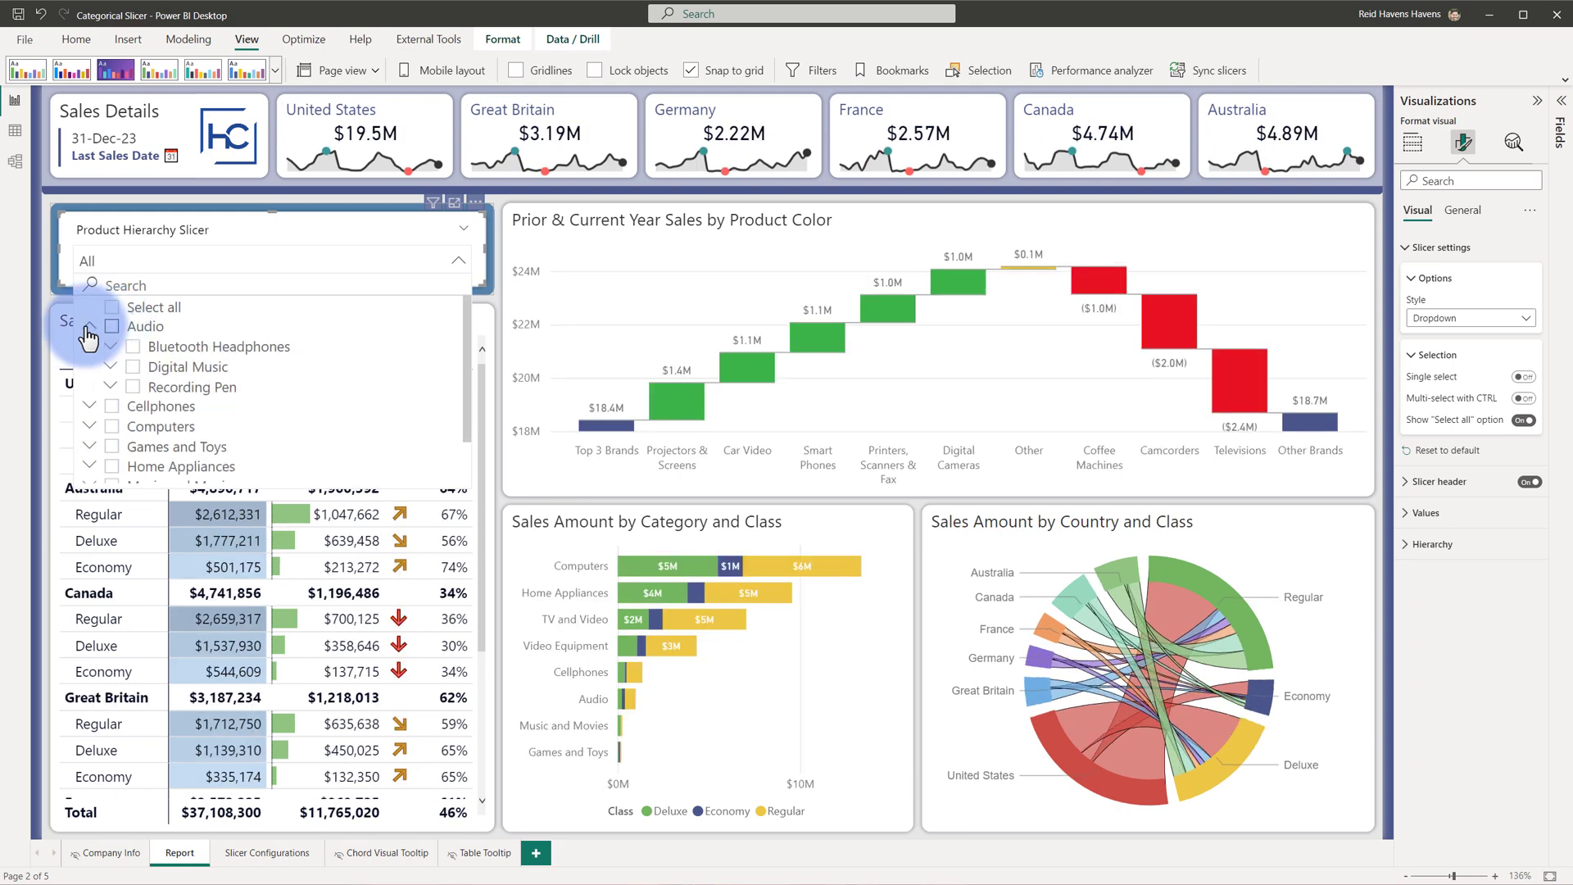
left_click(457, 262)
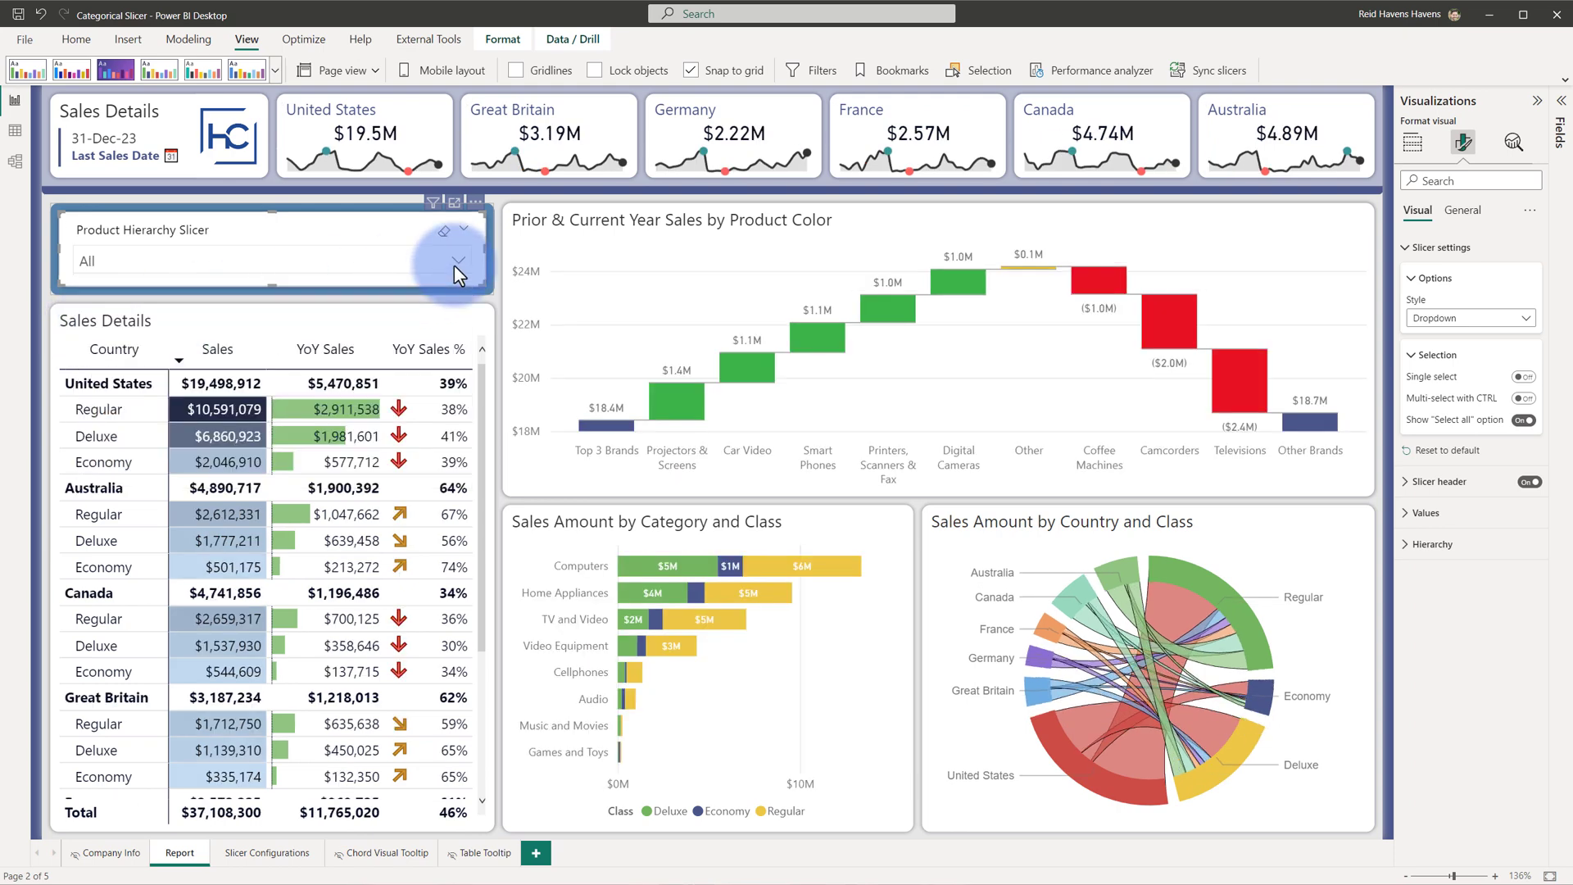
left_click(457, 262)
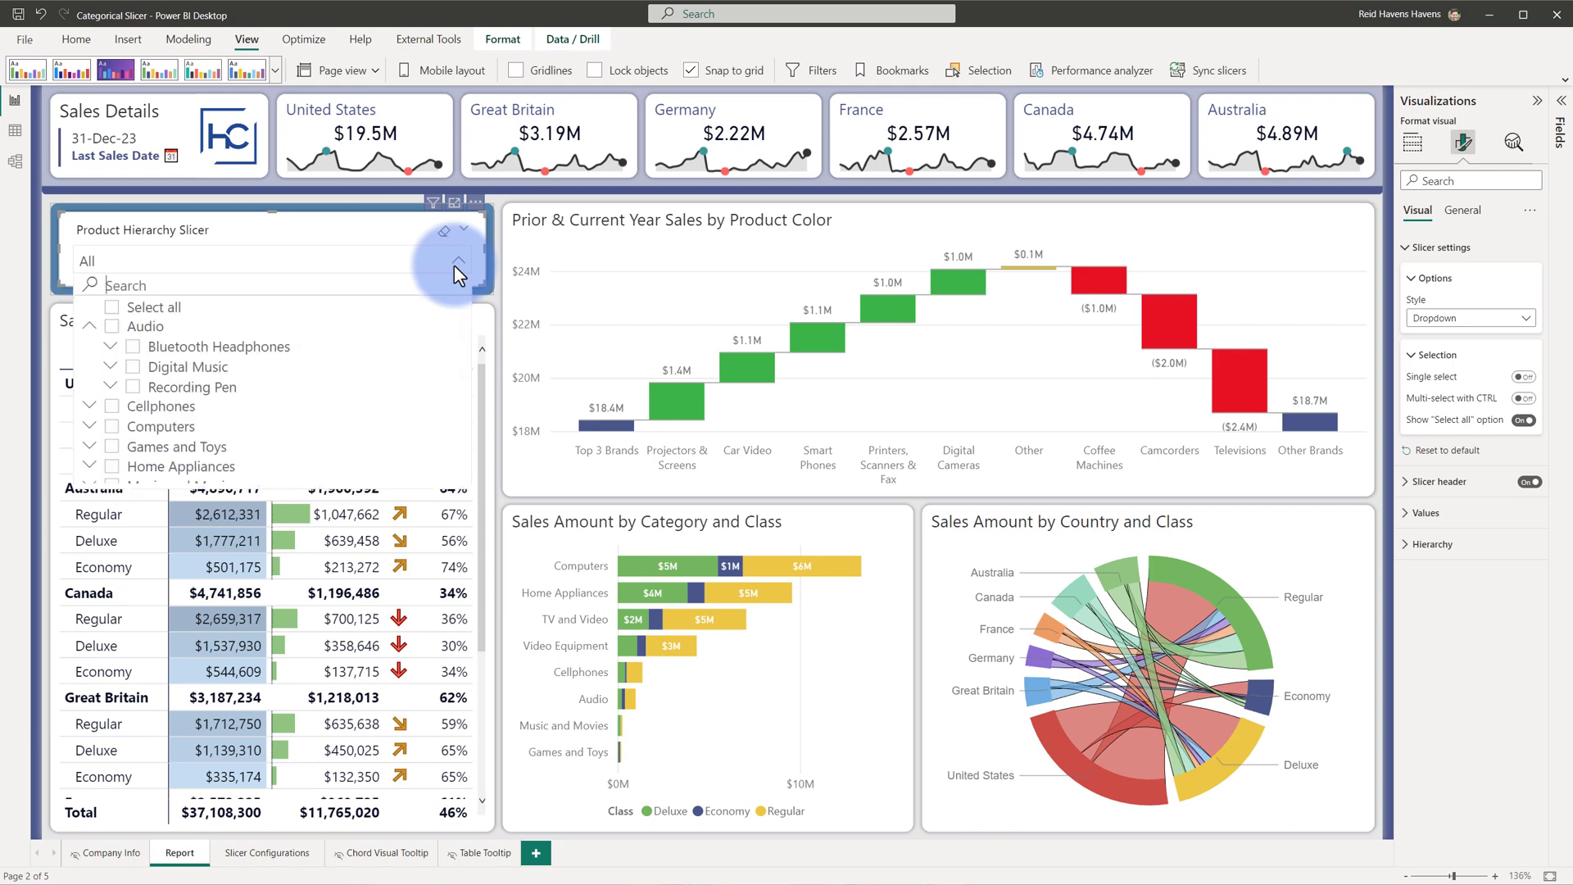
- Collapse Audio, search the dropdown for 'cell' to show Cellphones, then delete the search text
left_click(90, 327)
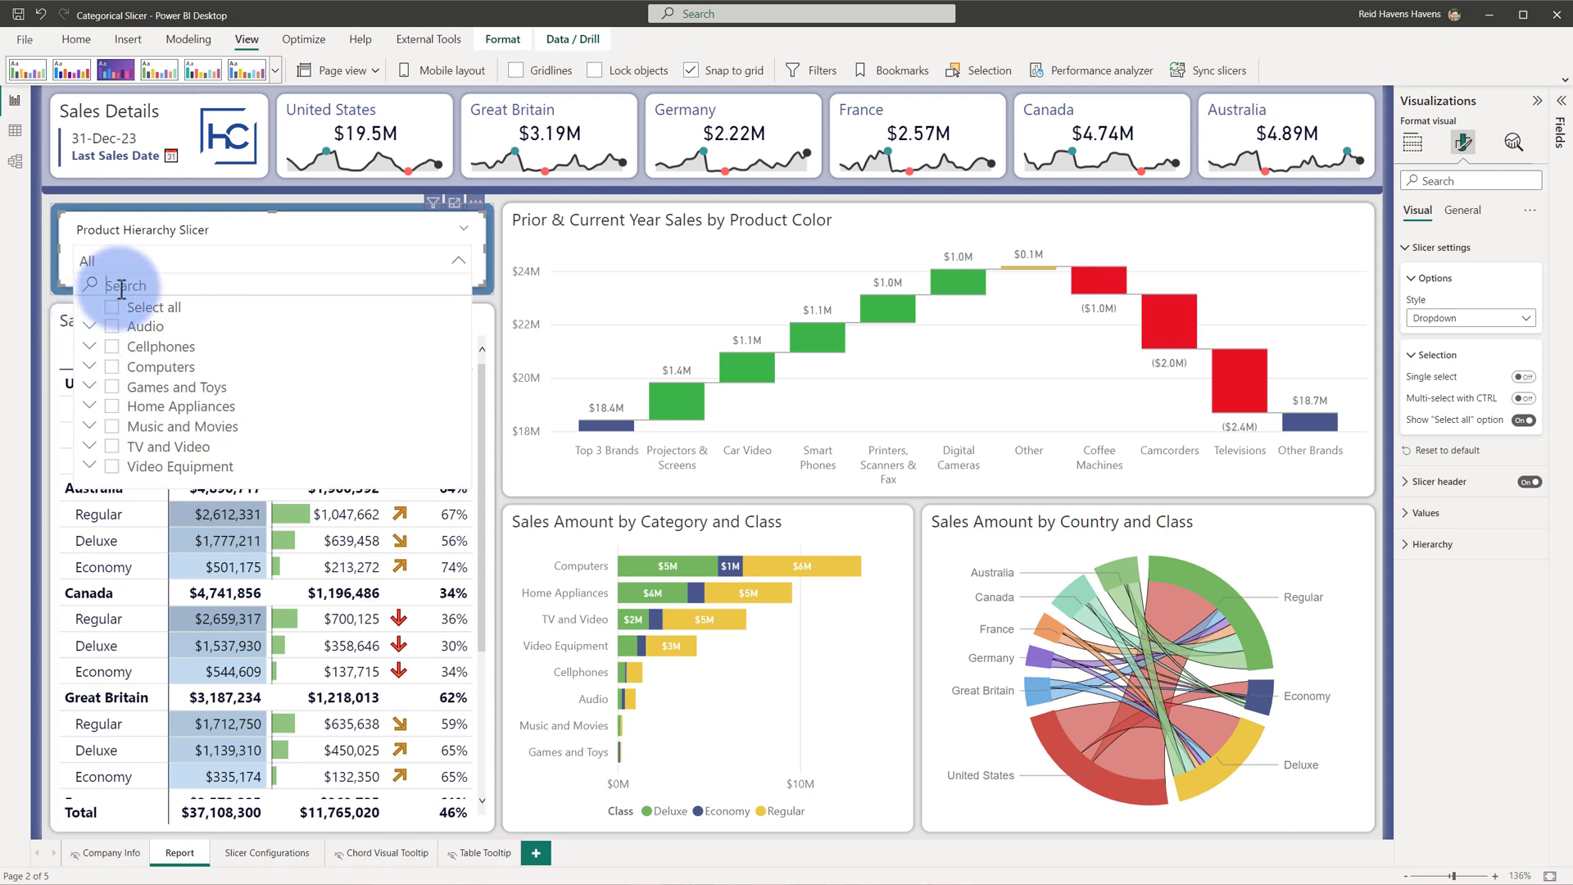
left_click(121, 286)
type("ce")
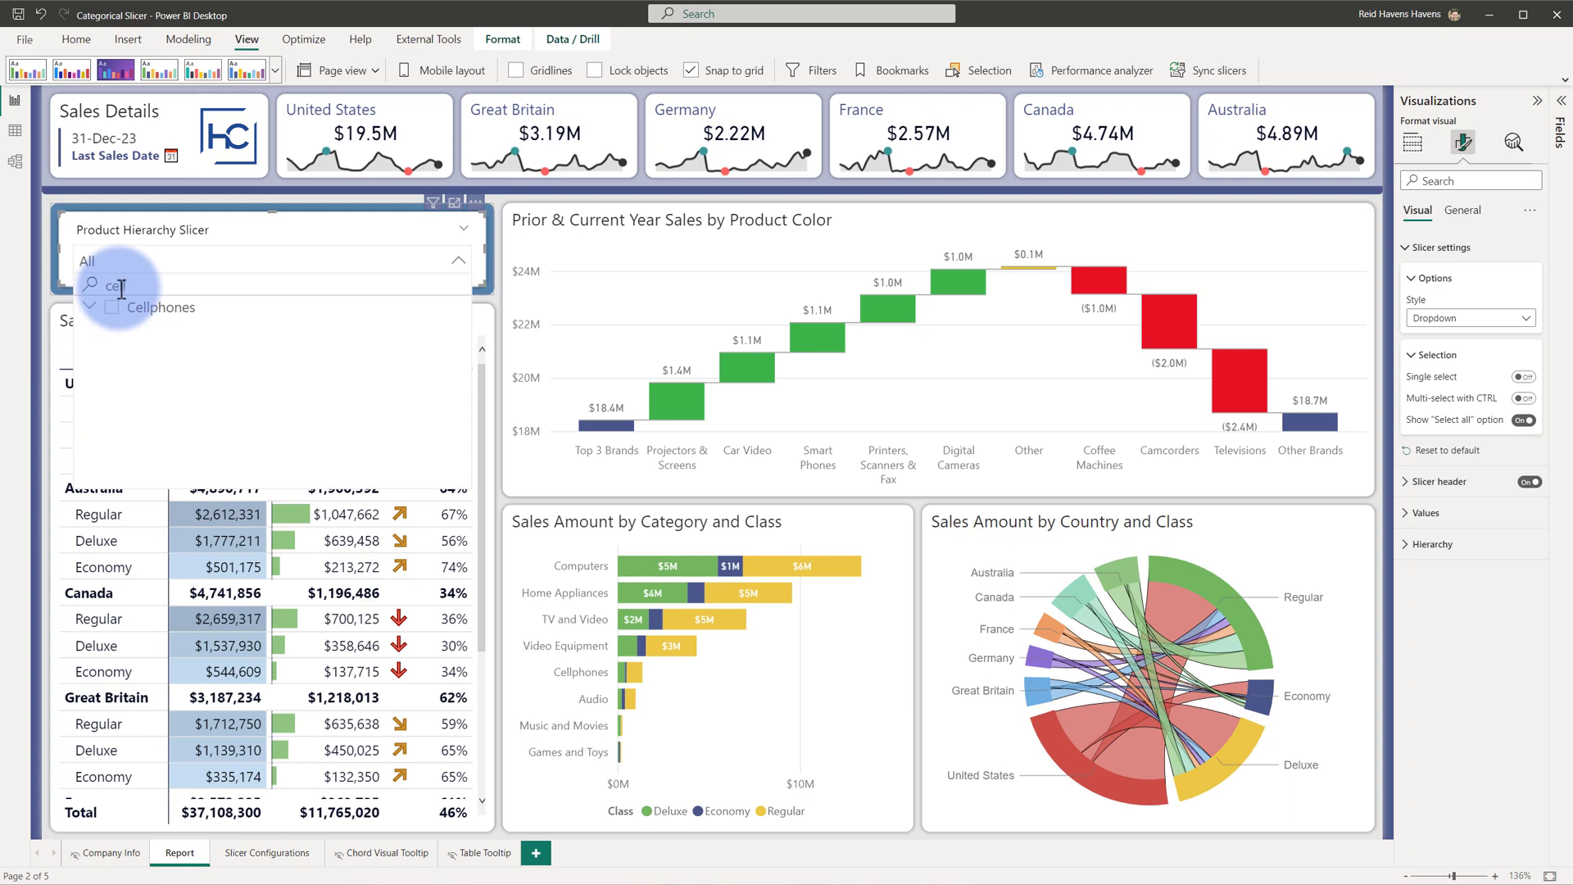
key("Escape")
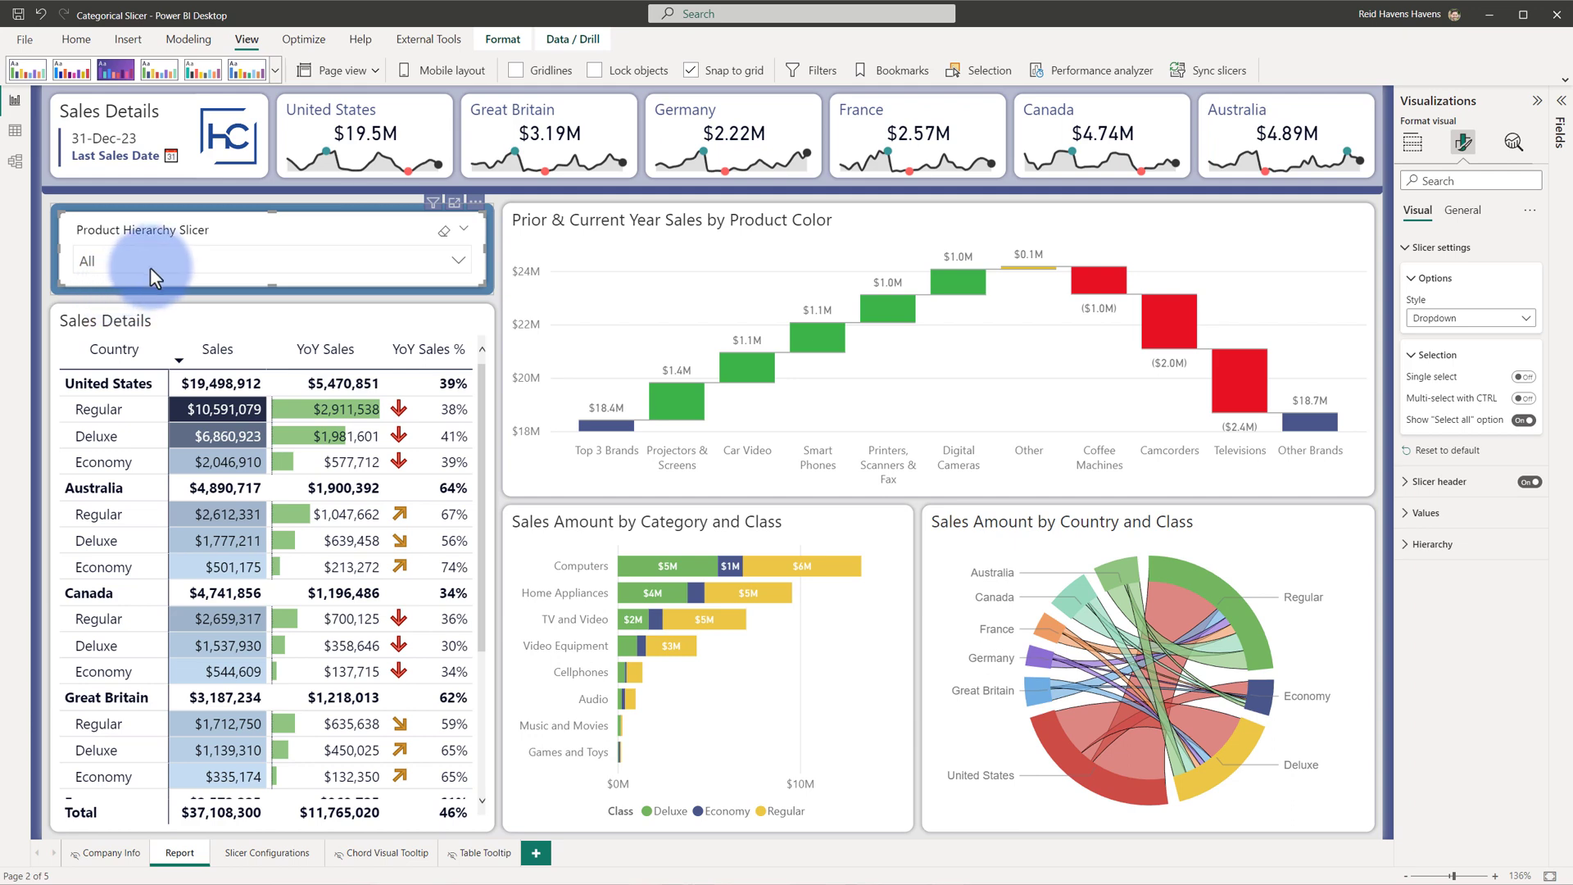
left_click(162, 259)
type("ll")
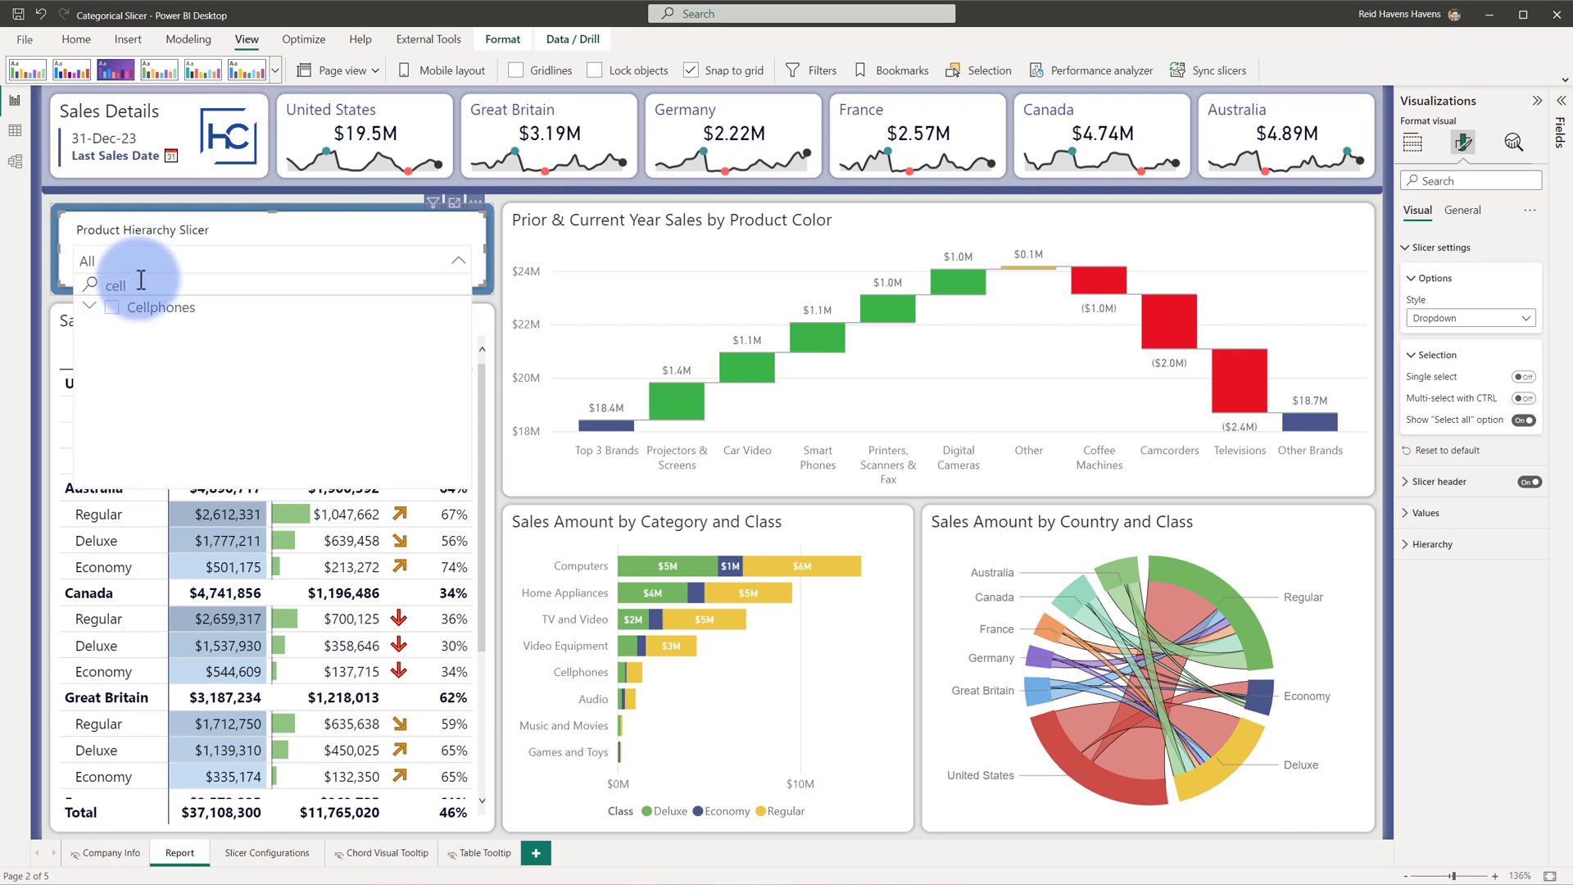
left_click_drag(129, 285, 109, 285)
key("BackSpace")
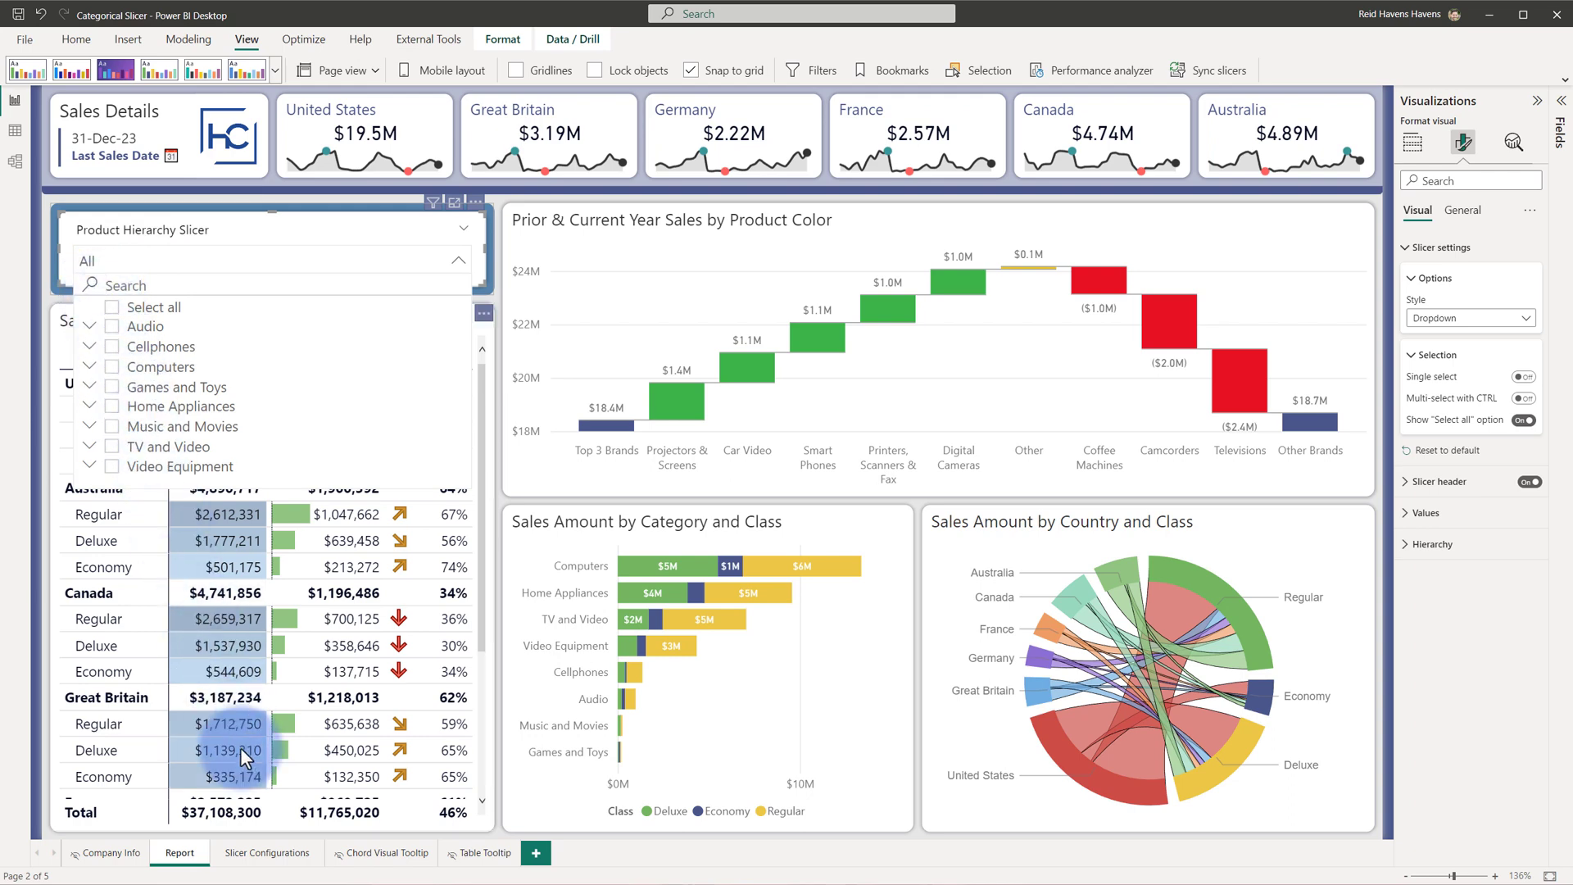
- Go to the Slicer Configurations page and select the lower Product Hierarchy list slicer
left_click(272, 852)
left_click(272, 852)
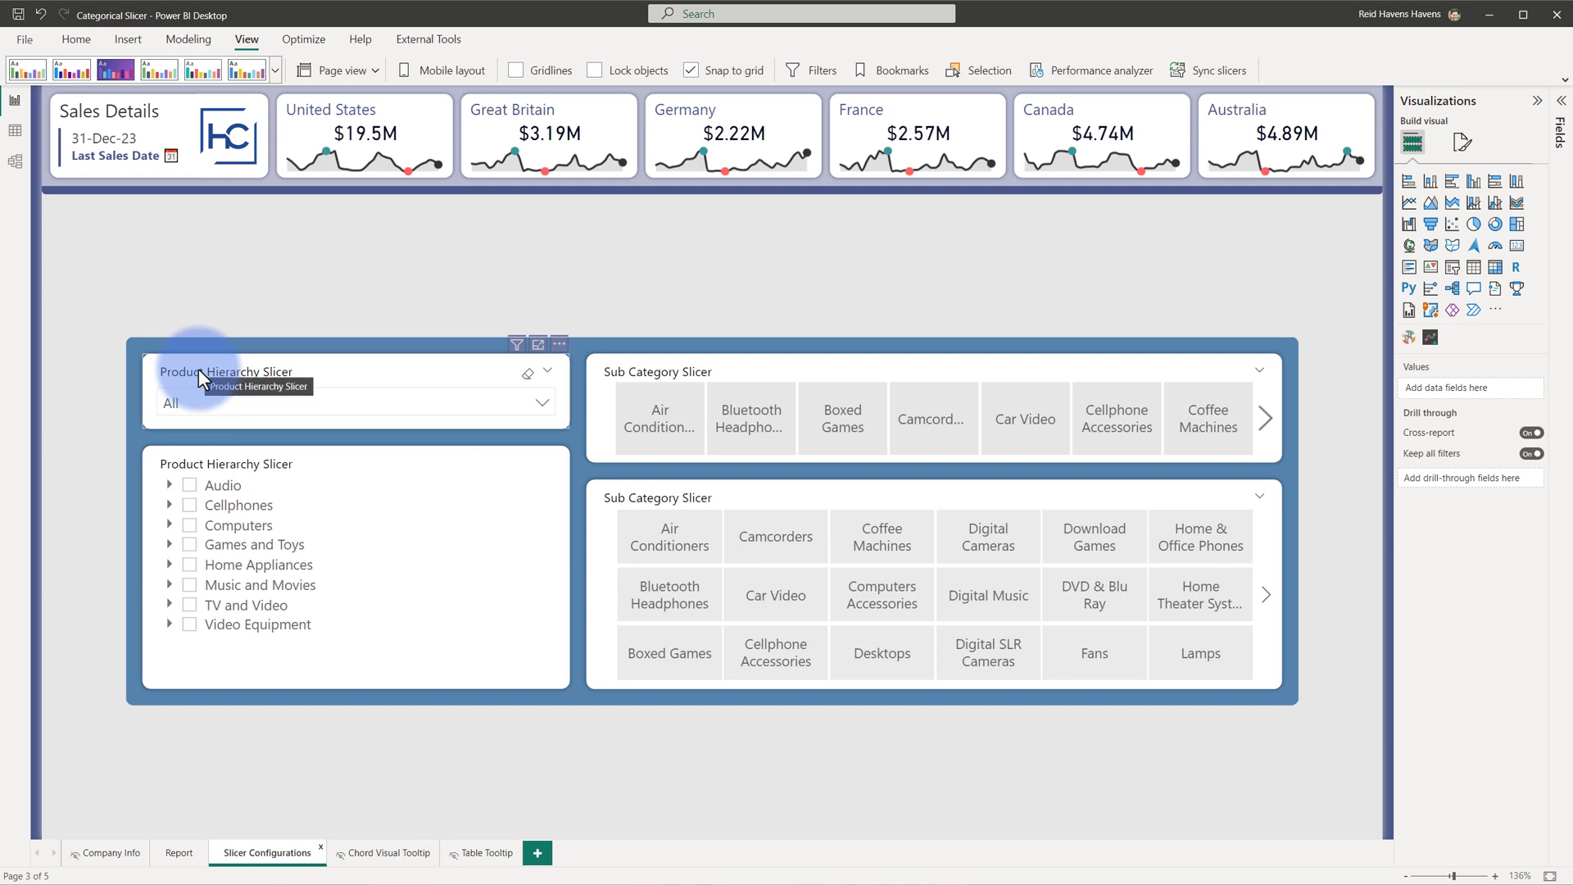
left_click(198, 463)
left_click(198, 463)
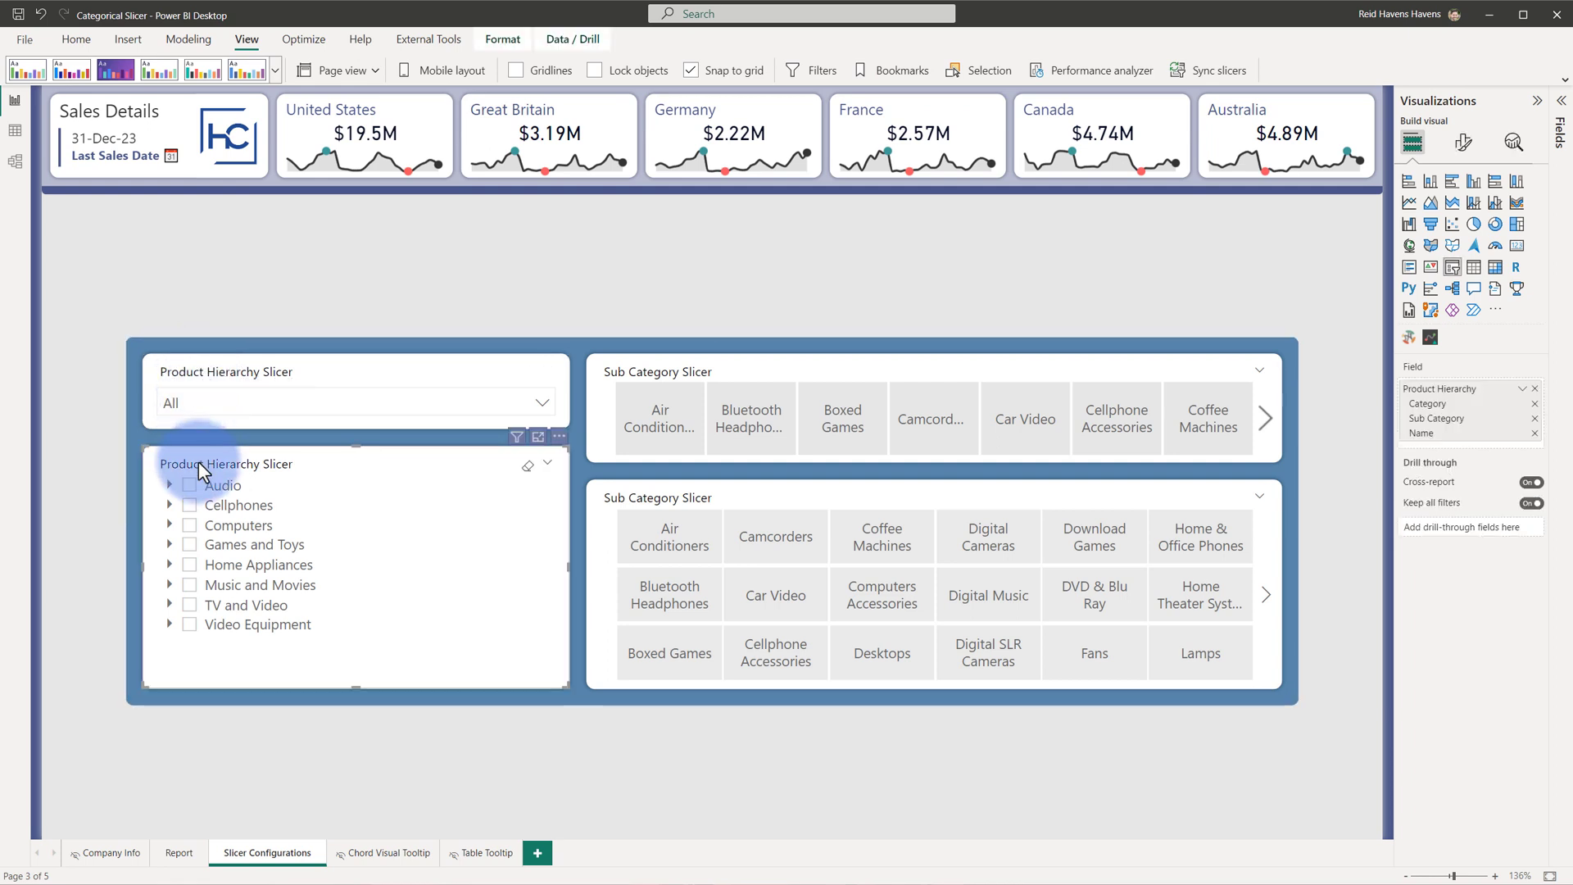
- Under Format visual > Hierarchy, expand Audio and change stepped layout indentation from 15 to 25
left_click(1464, 152)
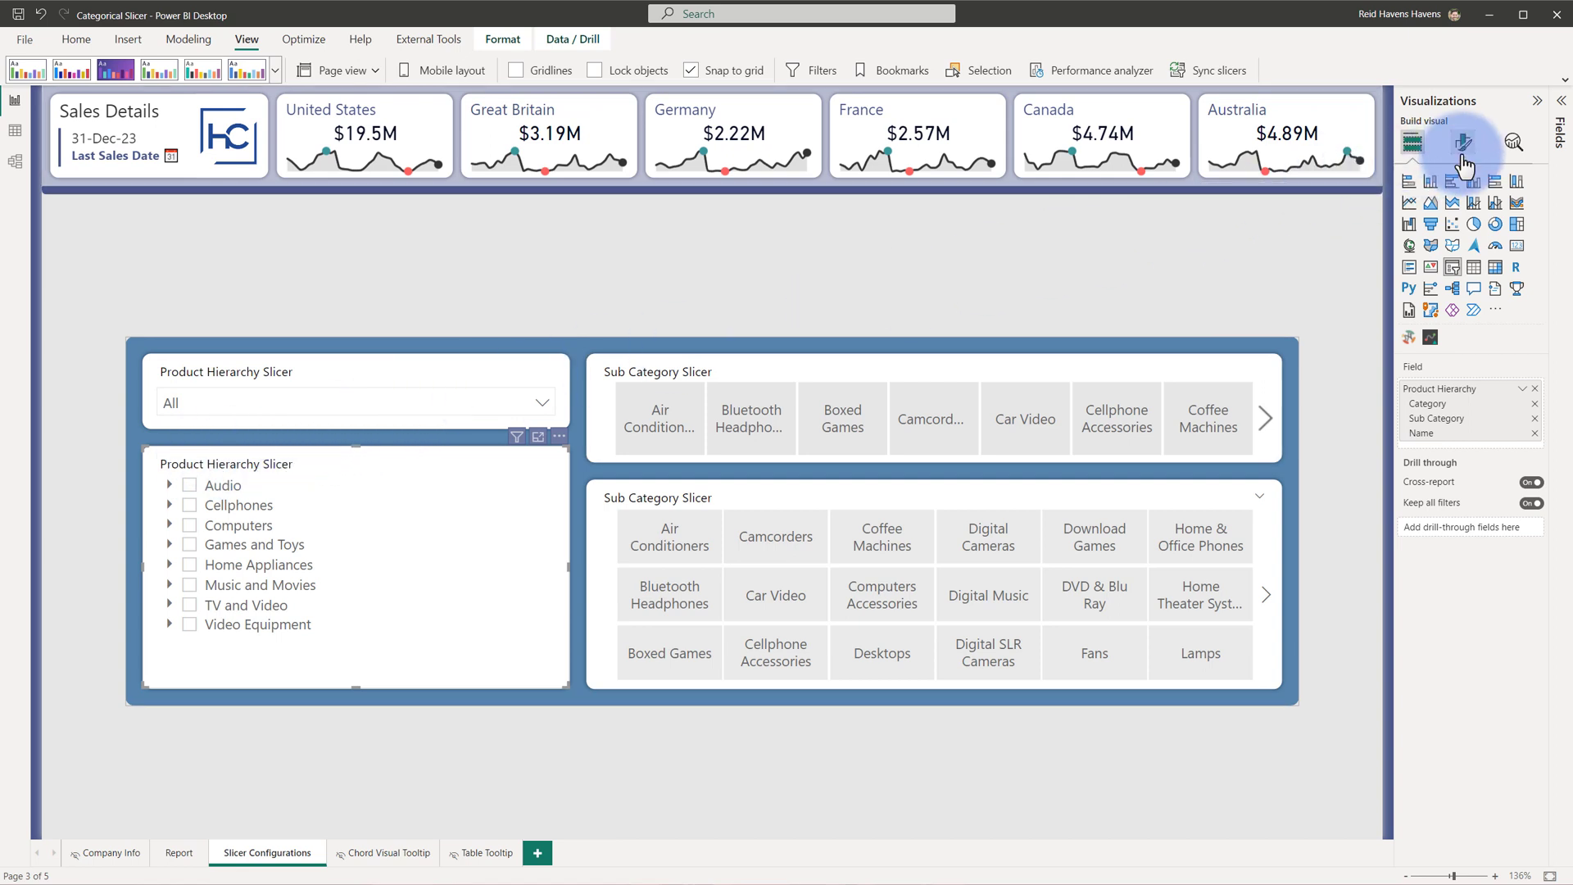
left_click(1407, 342)
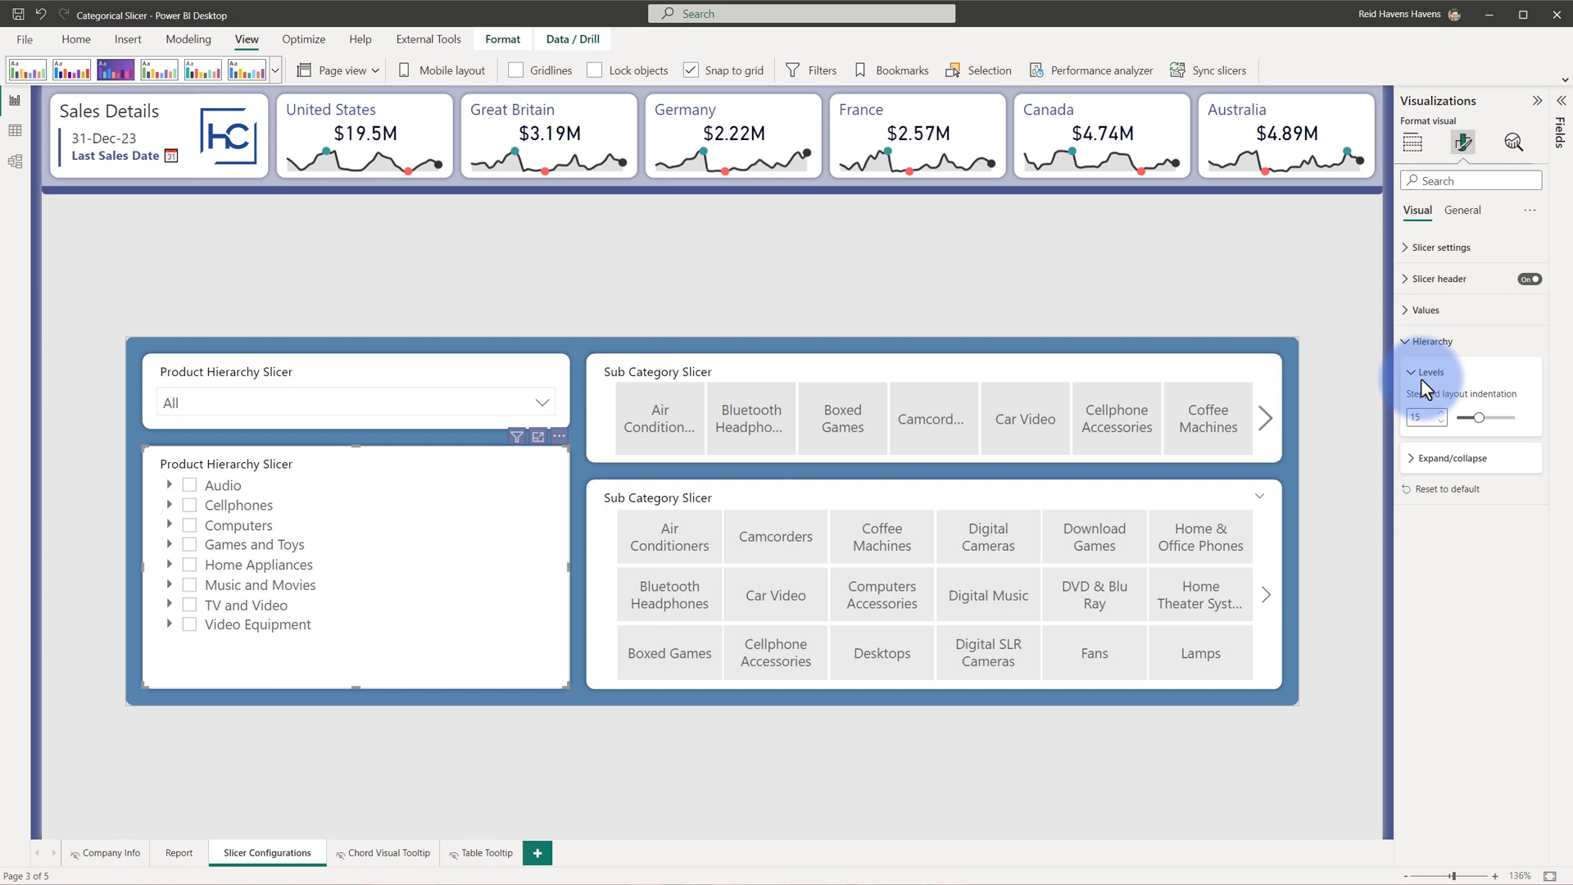
left_click(169, 487)
left_click_drag(1430, 418, 1373, 420)
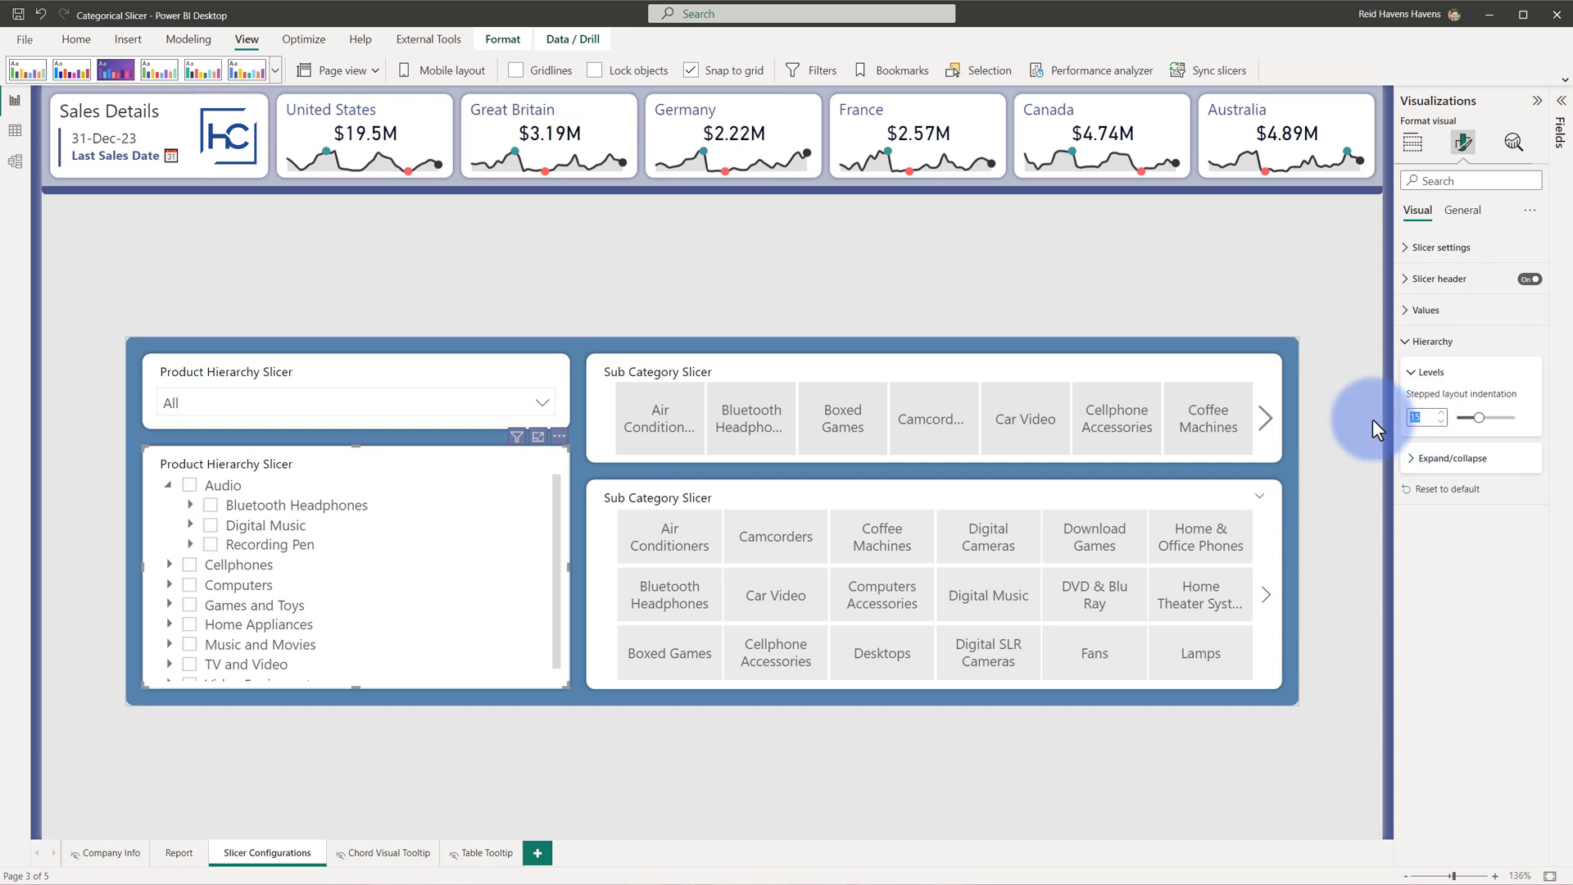
type("25")
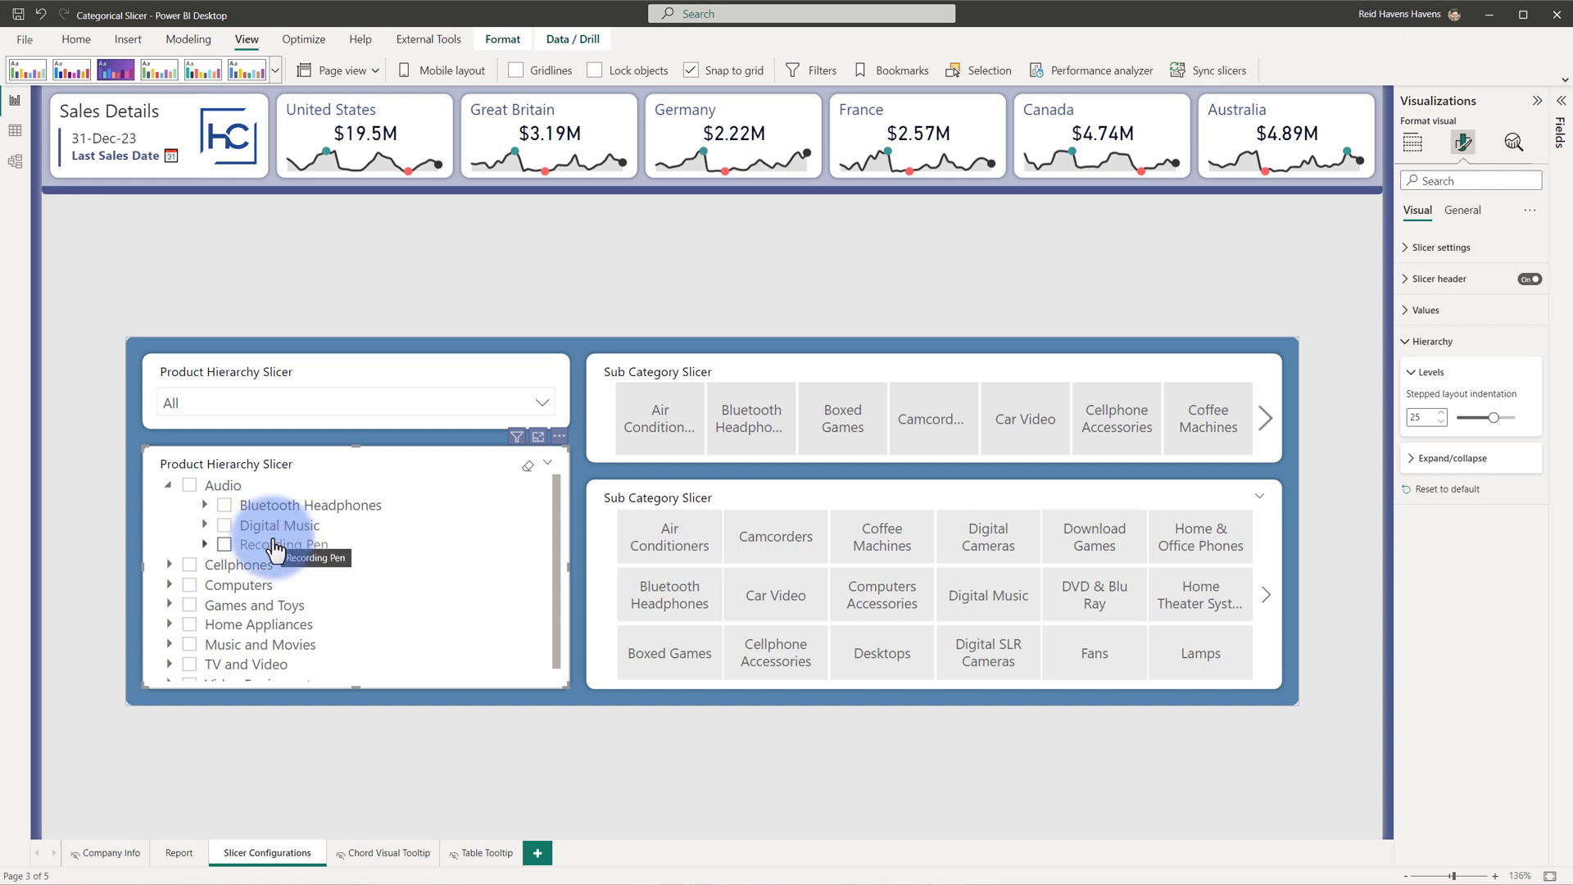
left_click(1411, 461)
key("Tab")
key("Return")
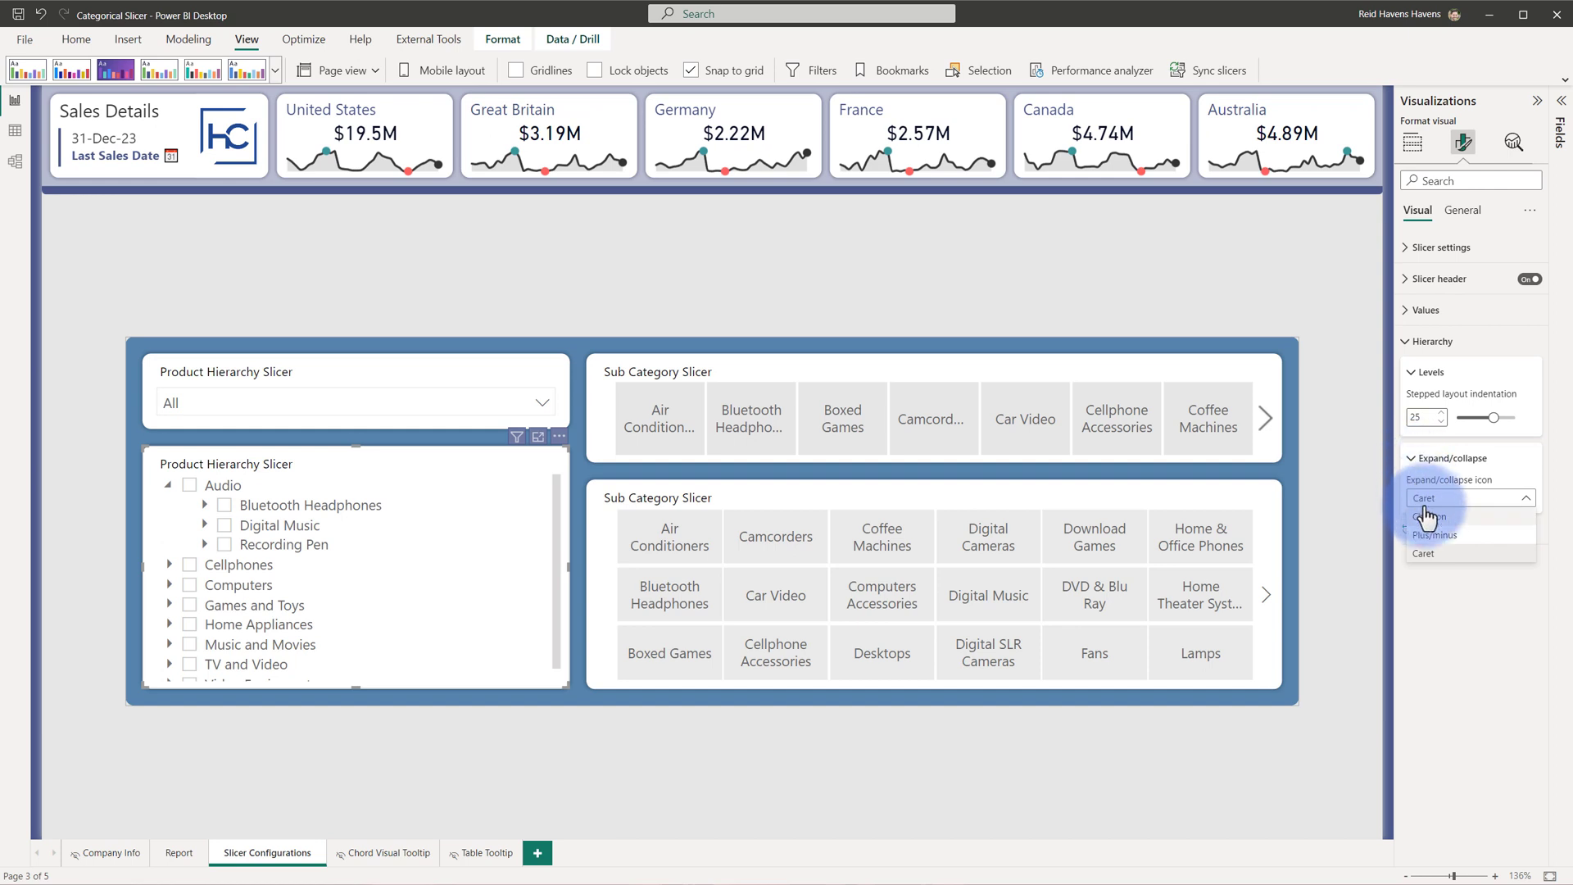
left_click(1431, 516)
left_click(1433, 499)
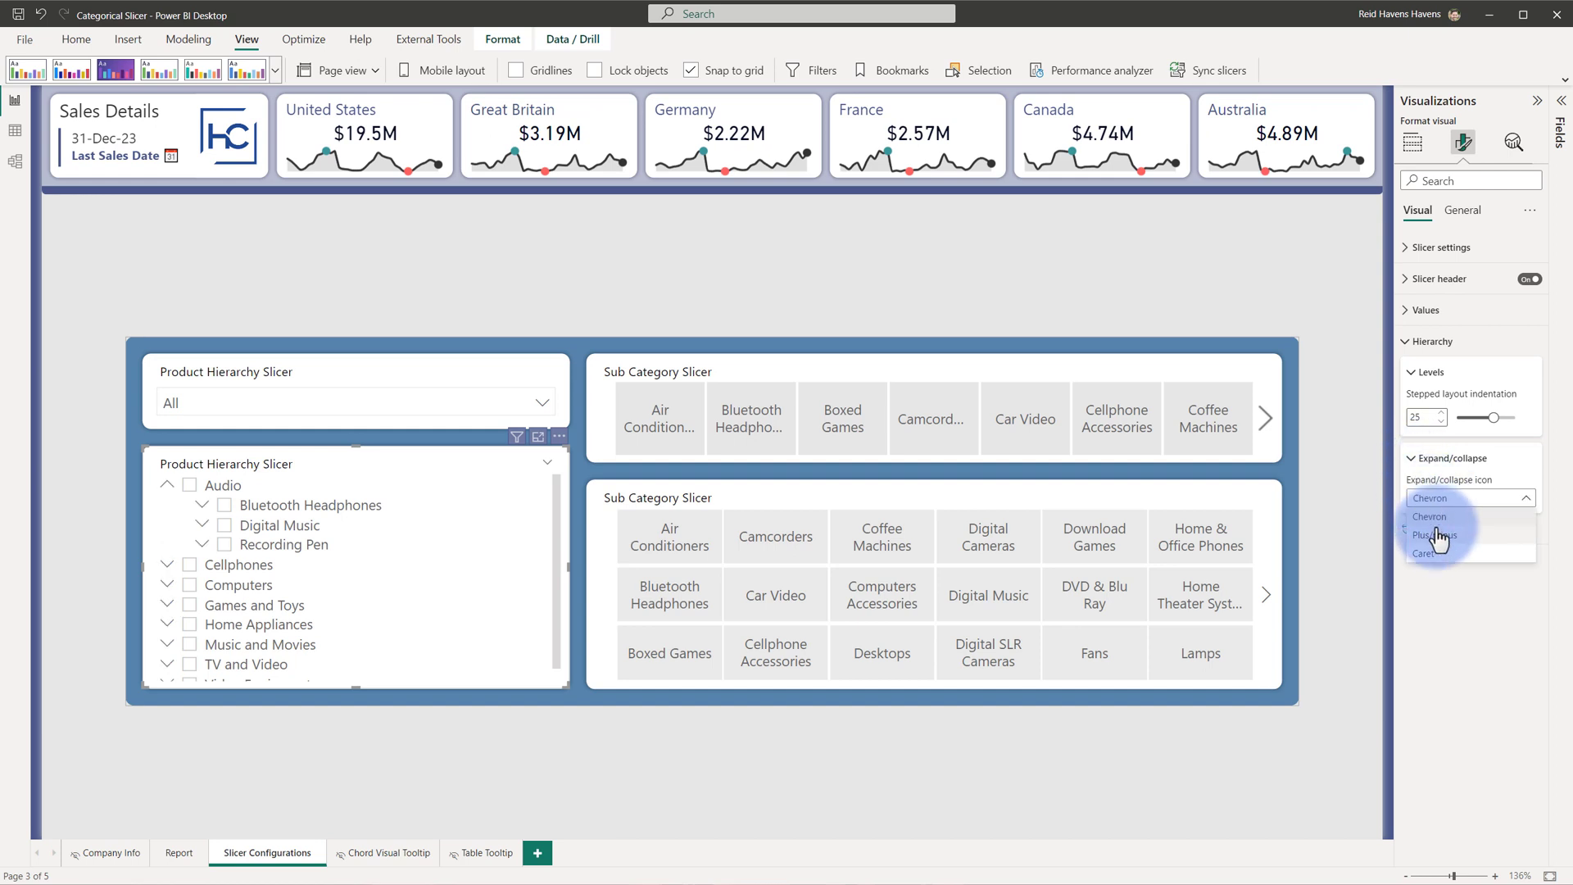
left_click(1435, 536)
left_click(1437, 502)
left_click(1430, 553)
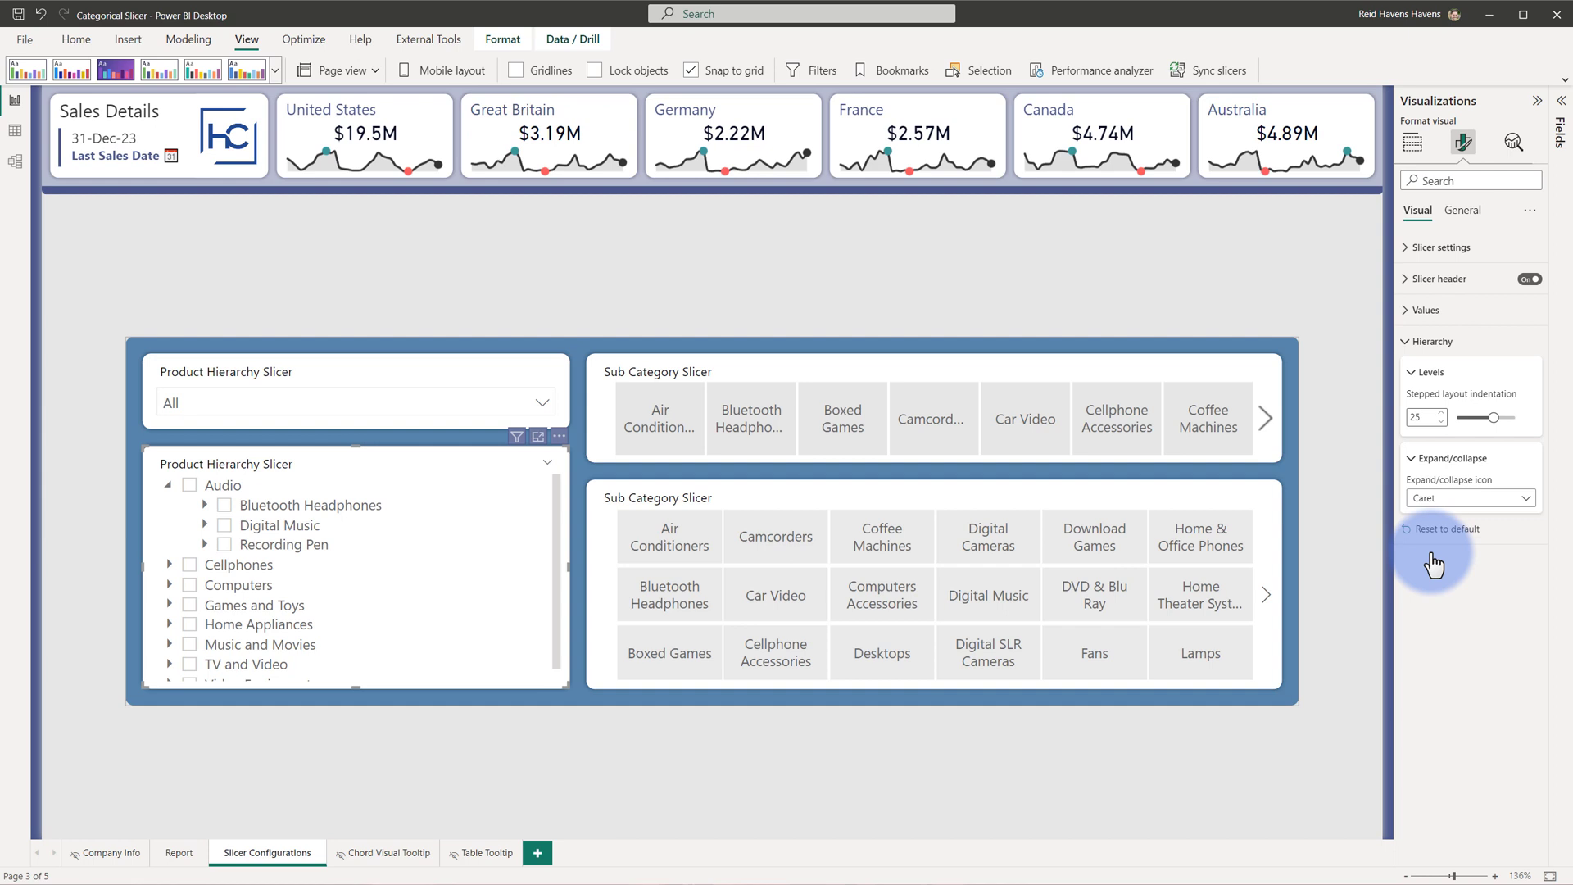
left_click(1092, 371)
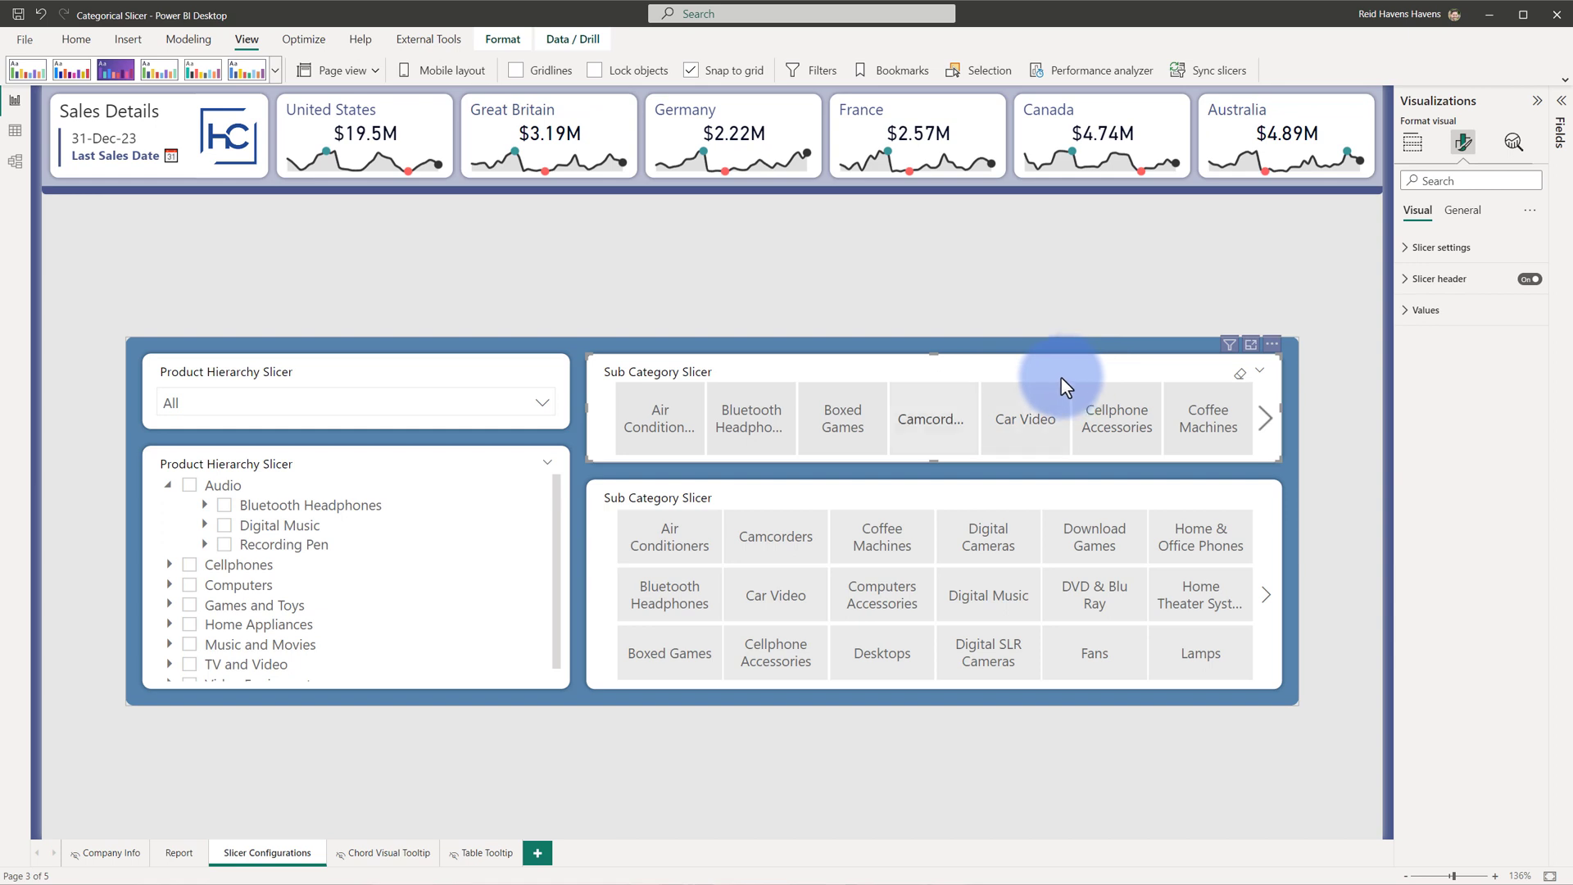
- Make the upper Sub Category slicer taller to show full tile names, and shorten the lower one
mouse_move(934, 354)
left_mouse_down()
mouse_move(932, 185)
mouse_move(932, 356)
left_mouse_up()
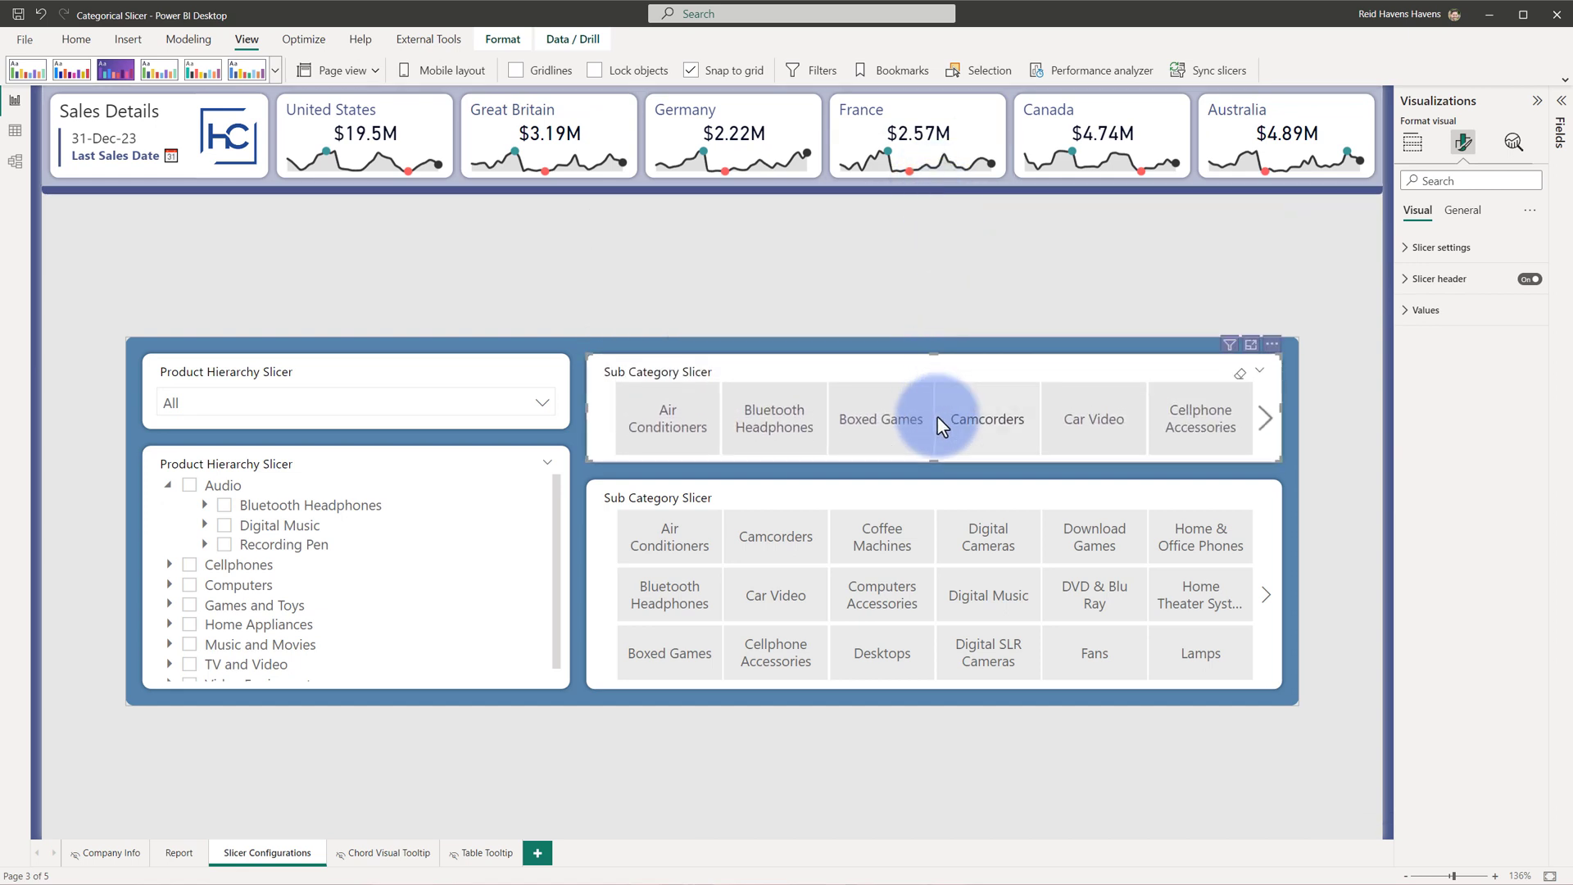
left_click(939, 479)
mouse_move(931, 485)
left_mouse_down()
mouse_move(927, 560)
mouse_move(929, 486)
left_mouse_up()
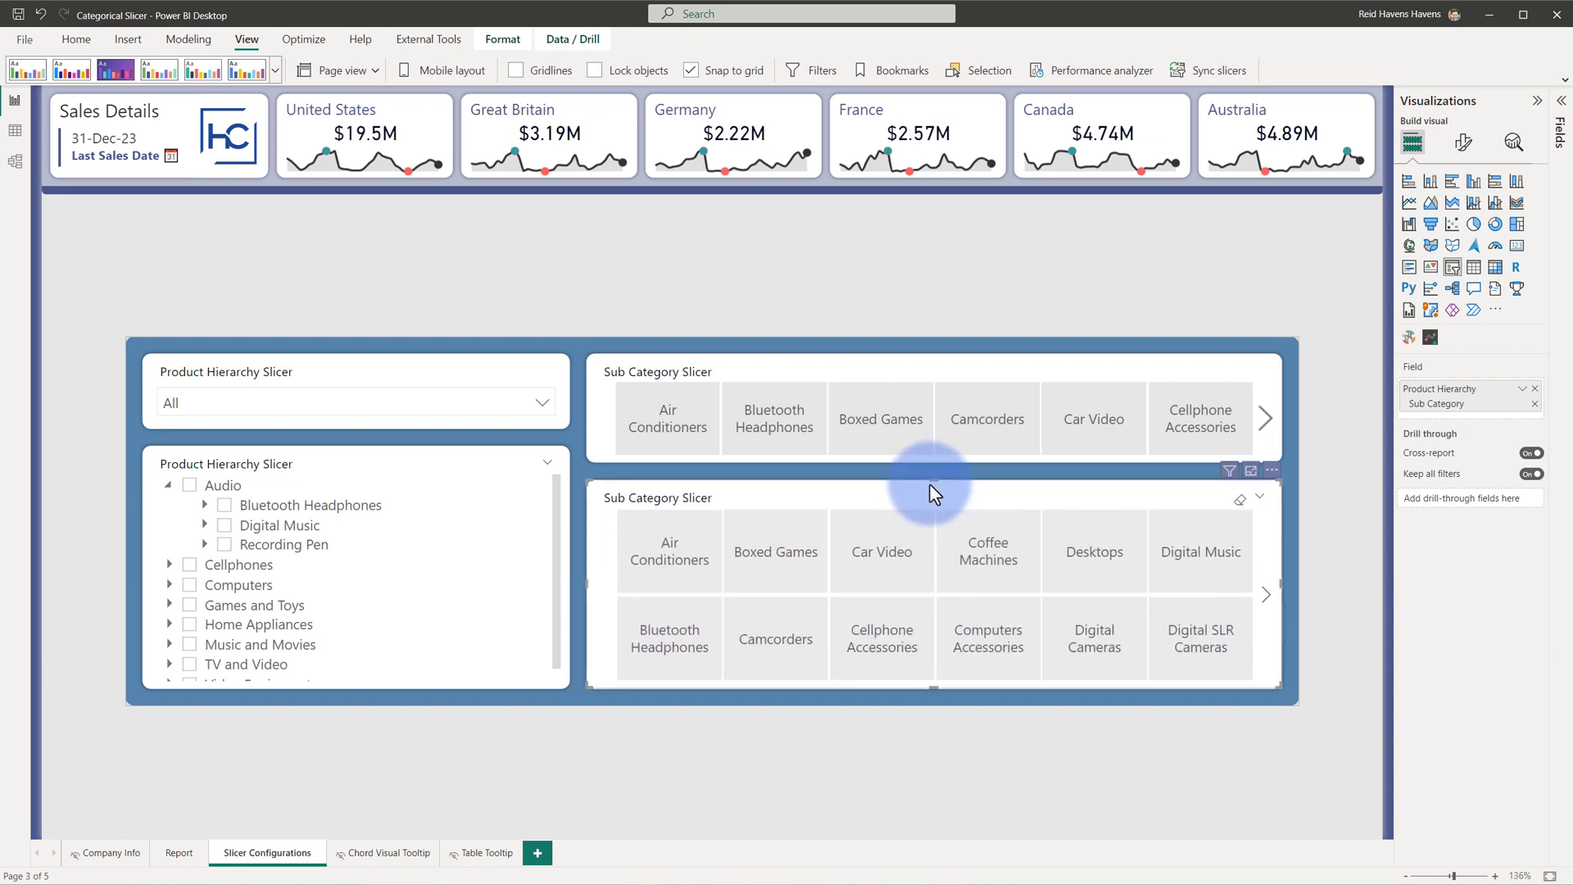
- Open the lower slicer's Properties advanced options and confirm its slicer style stays Tile
left_click(1466, 145)
left_click(1462, 210)
left_click(1429, 250)
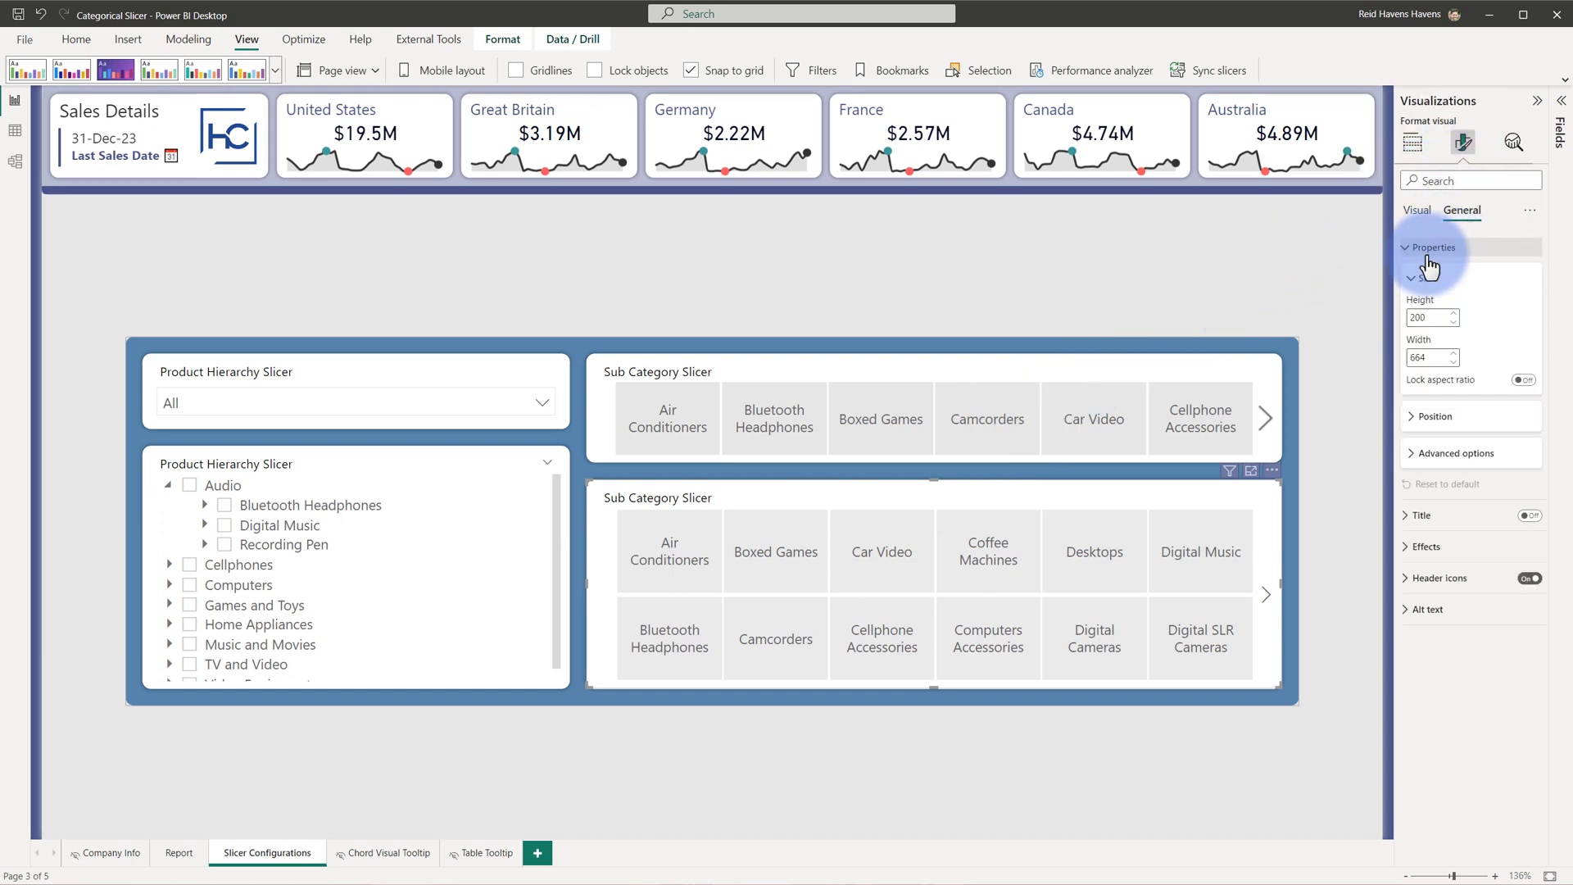
left_click(1474, 453)
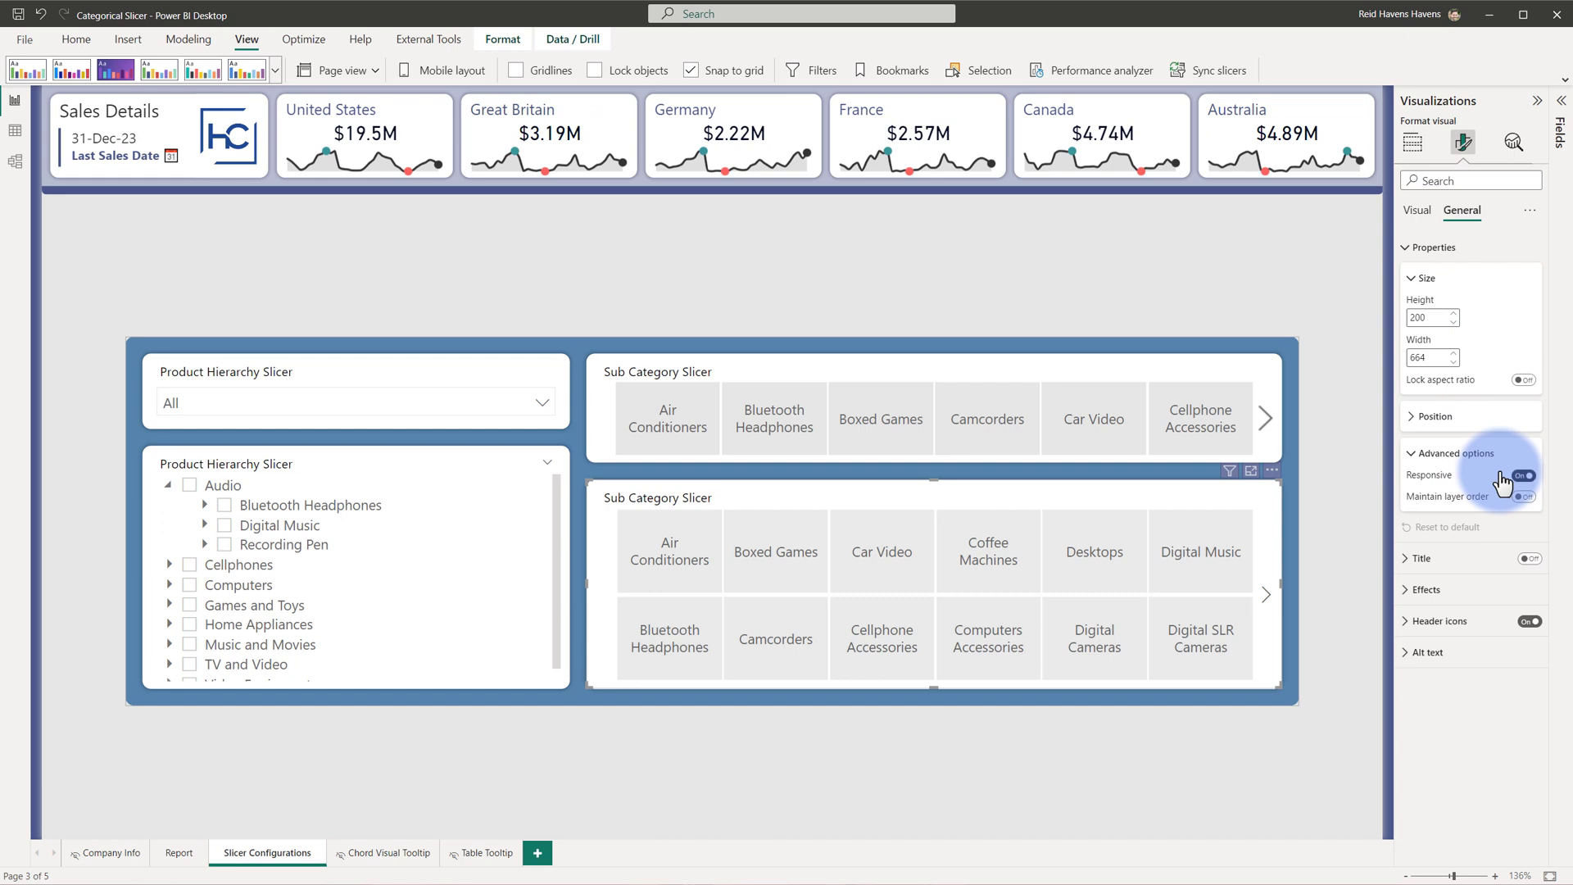
left_click(1417, 211)
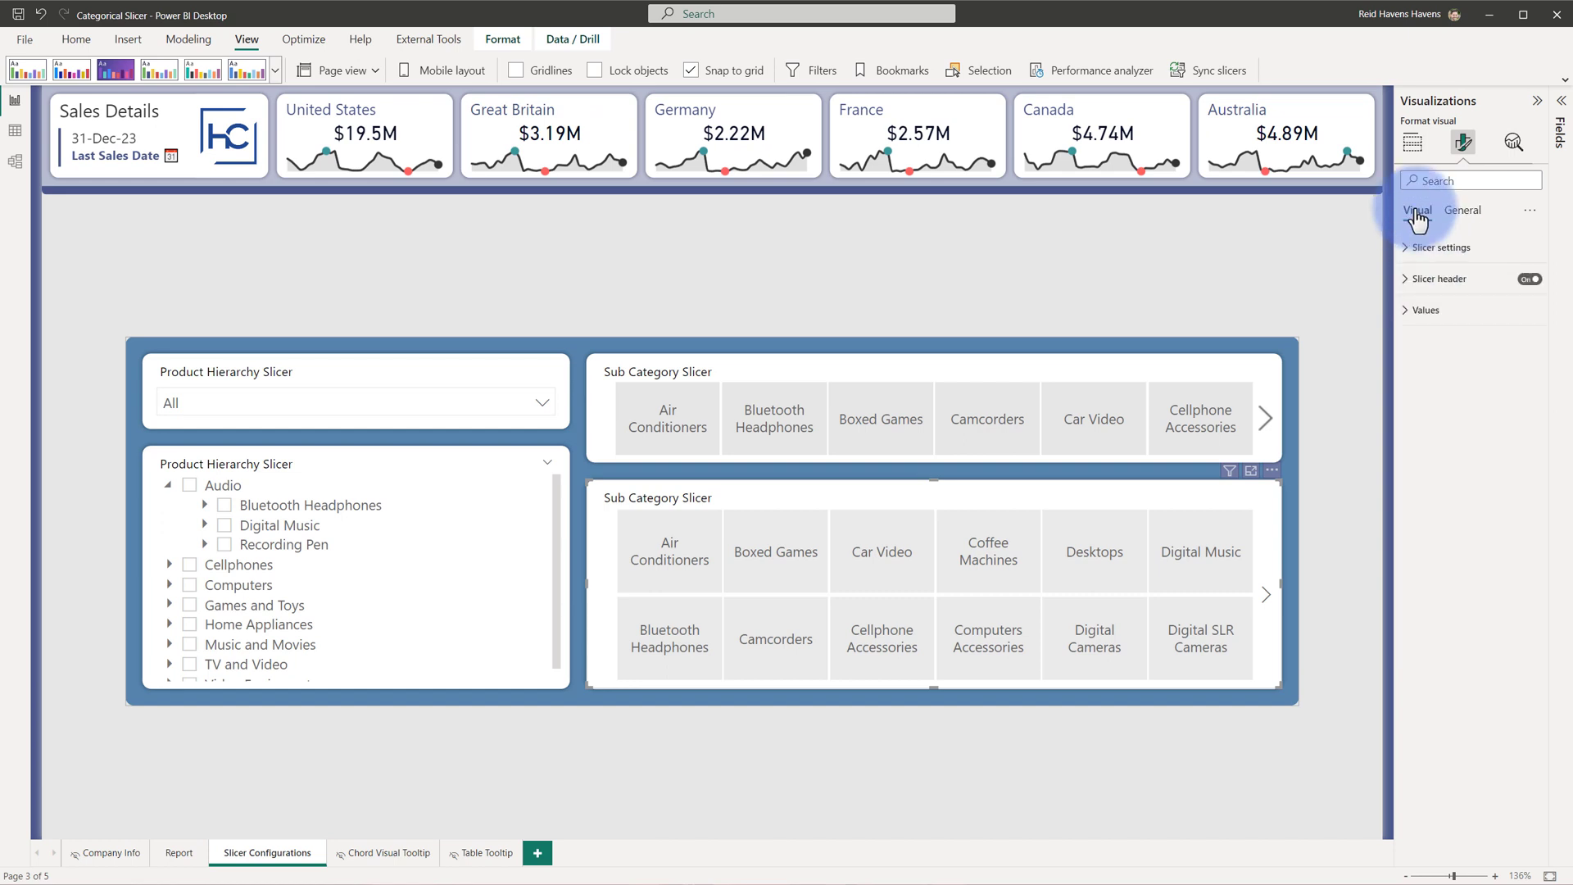
left_click(1419, 254)
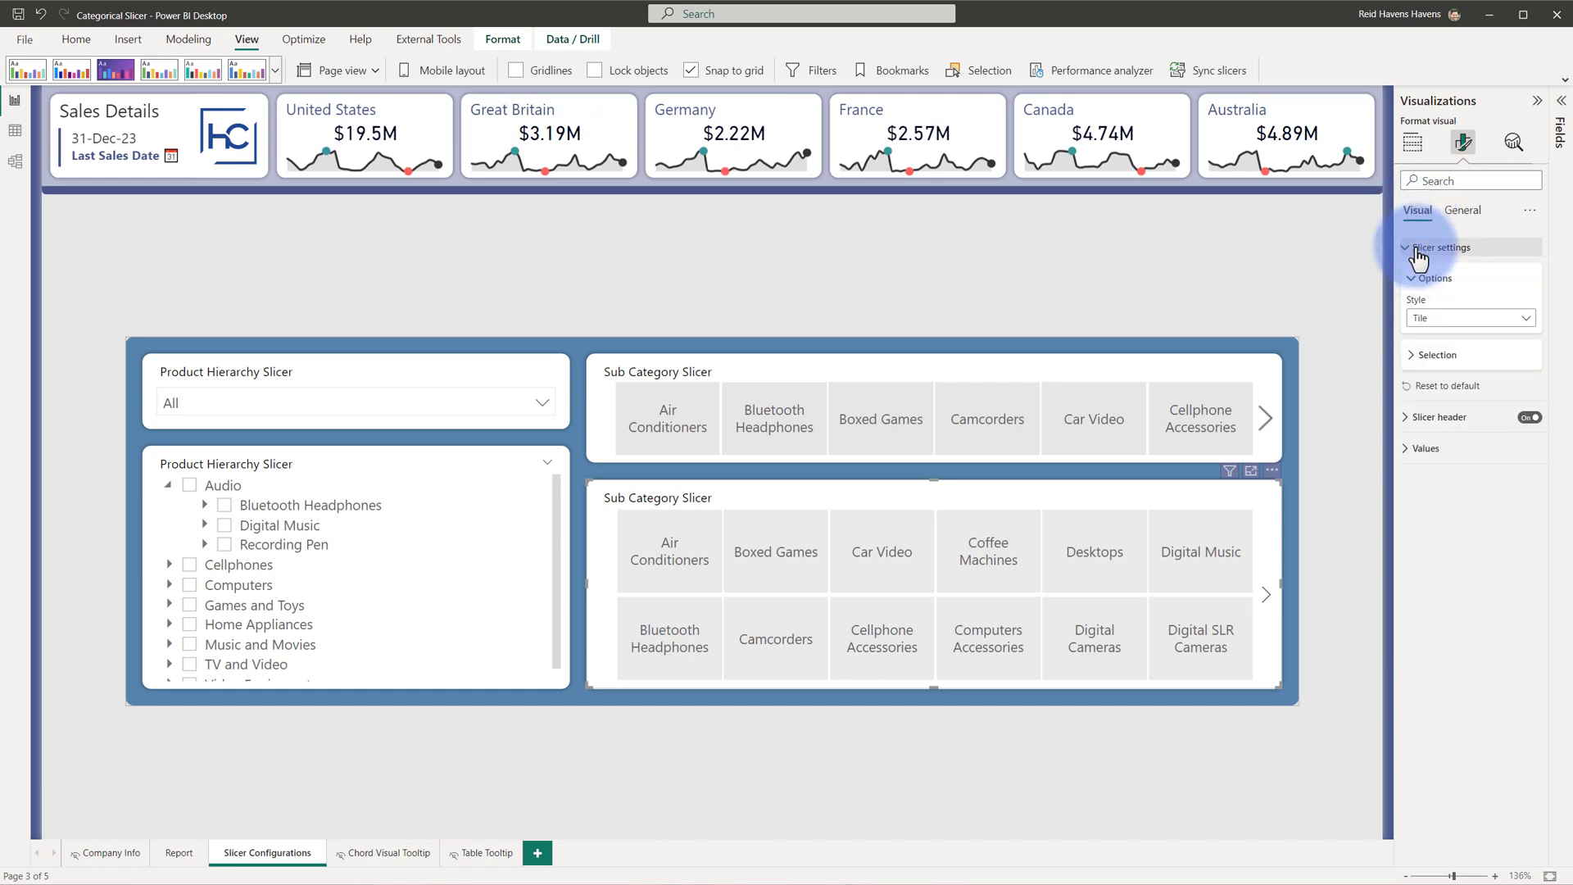
left_click(1422, 322)
left_click(1434, 356)
- Toggle Responsive on, resize the lower slicer wide and short, then turn Responsive off
left_click(1464, 211)
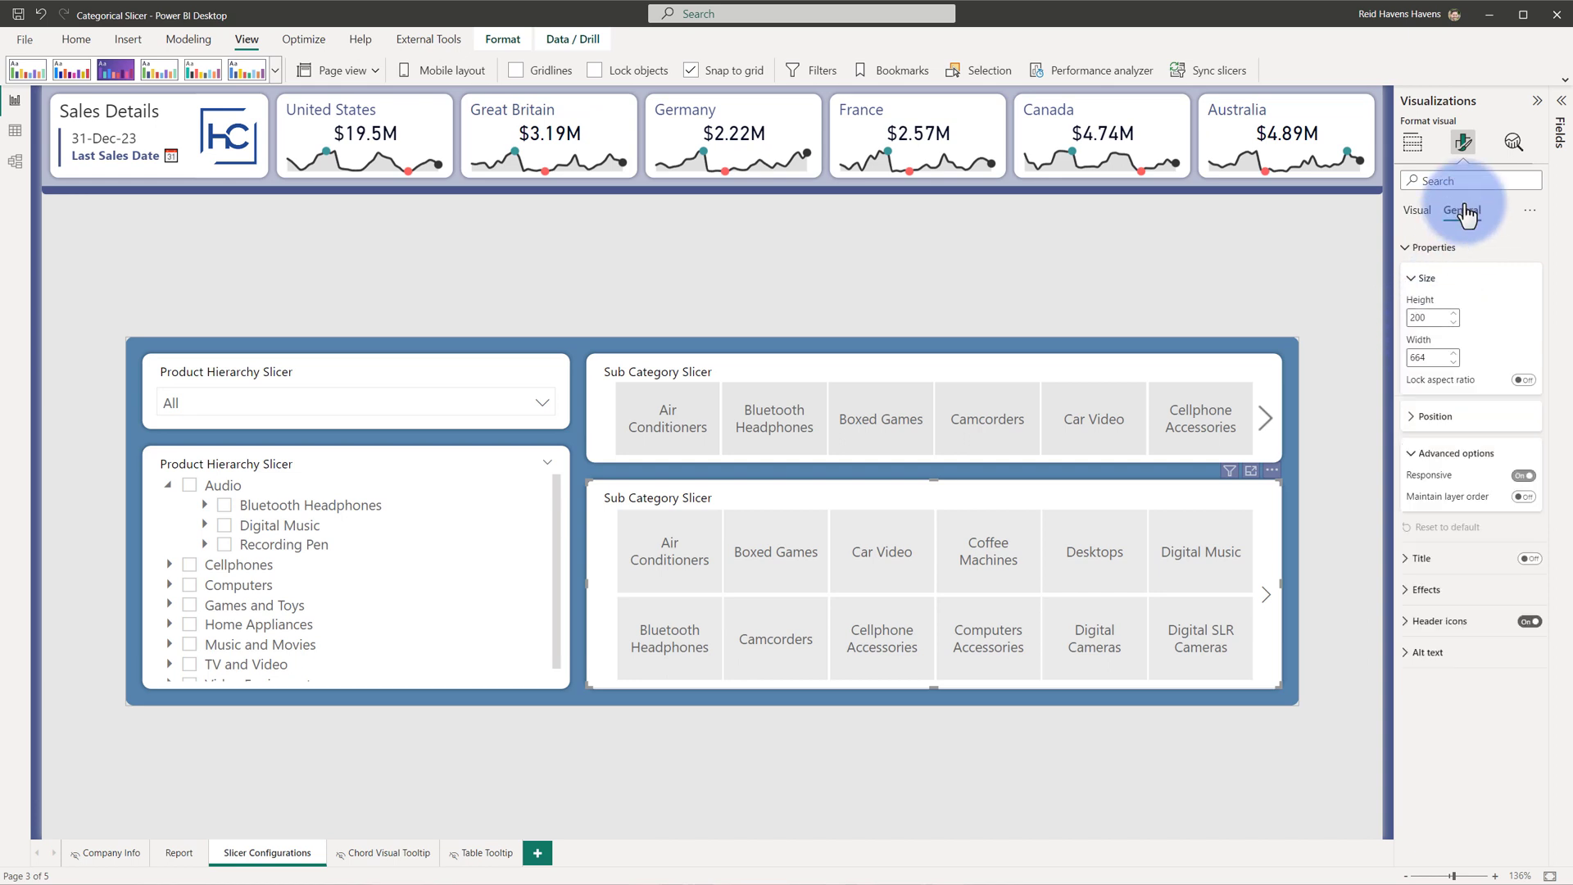
left_click(1523, 477)
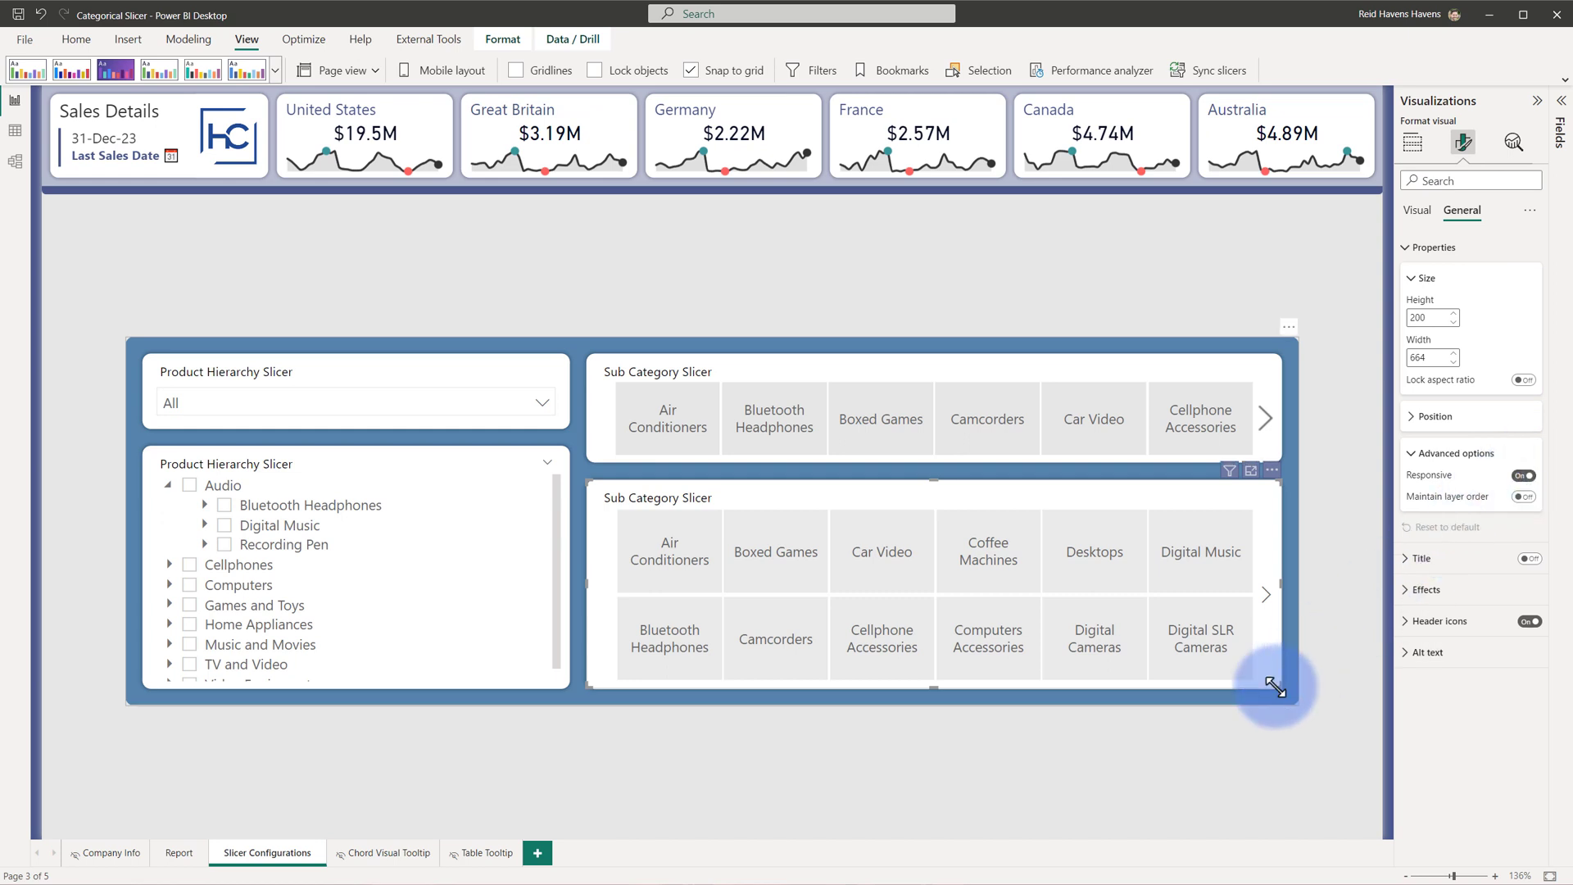
left_click_drag(1275, 686, 1262, 681)
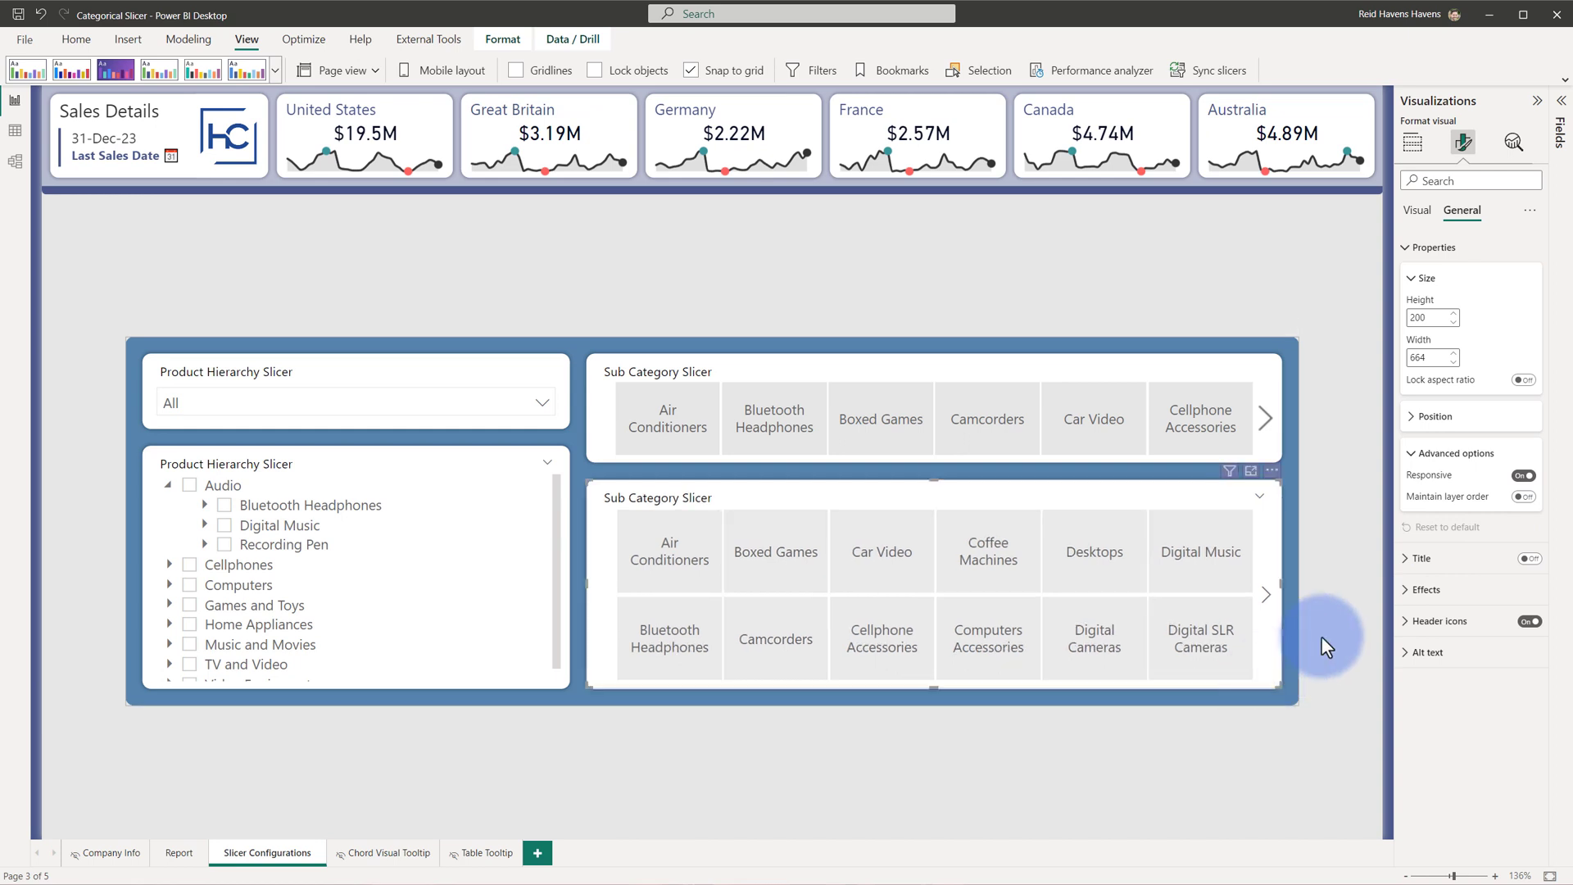
left_click(1523, 476)
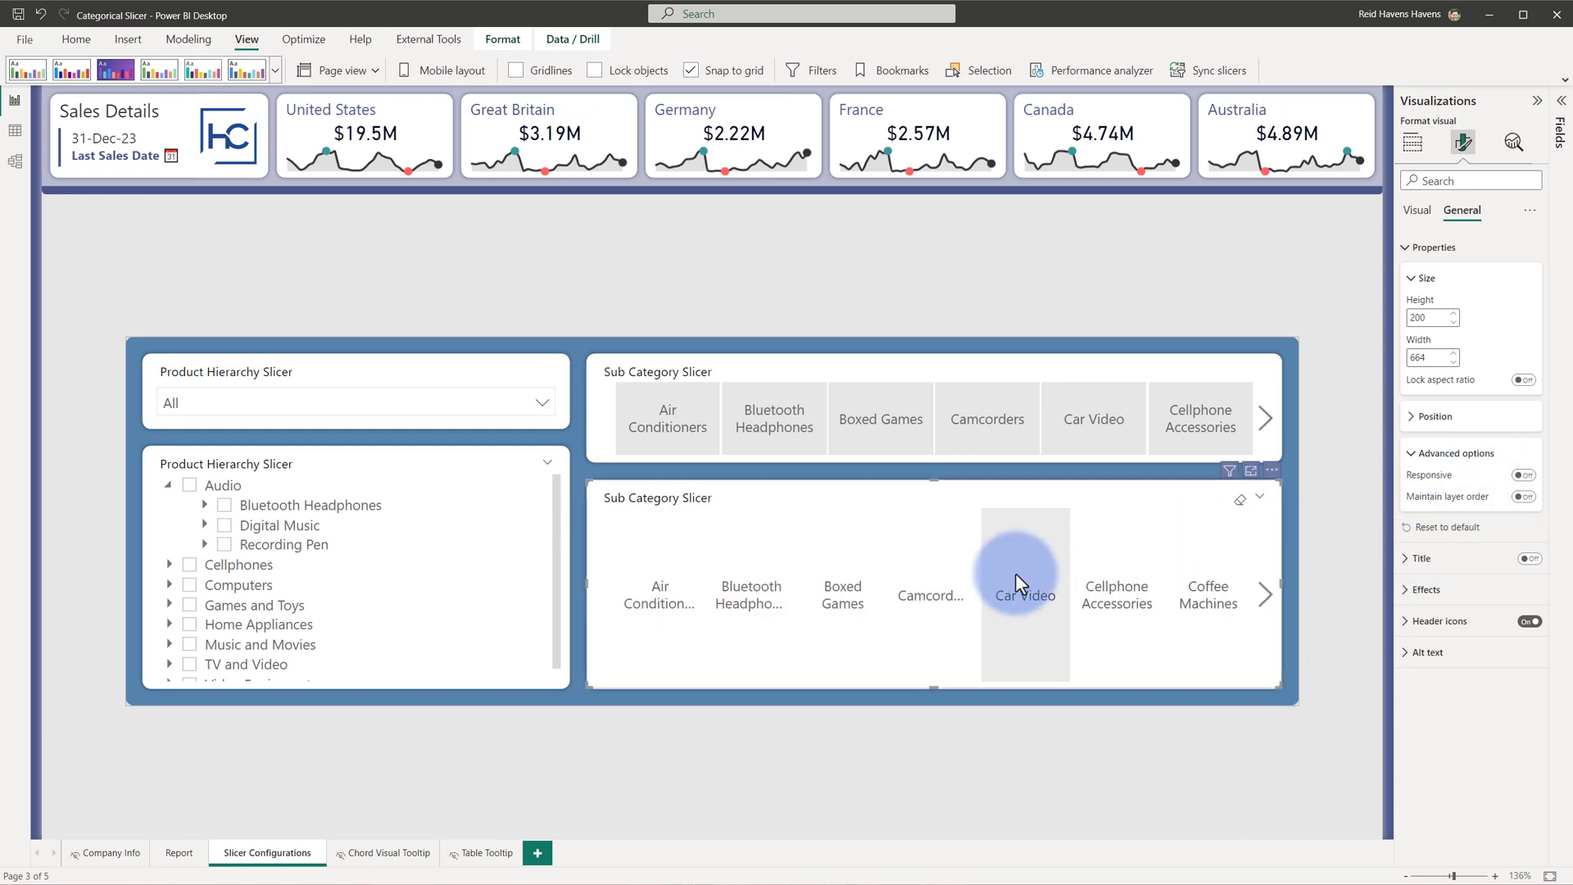